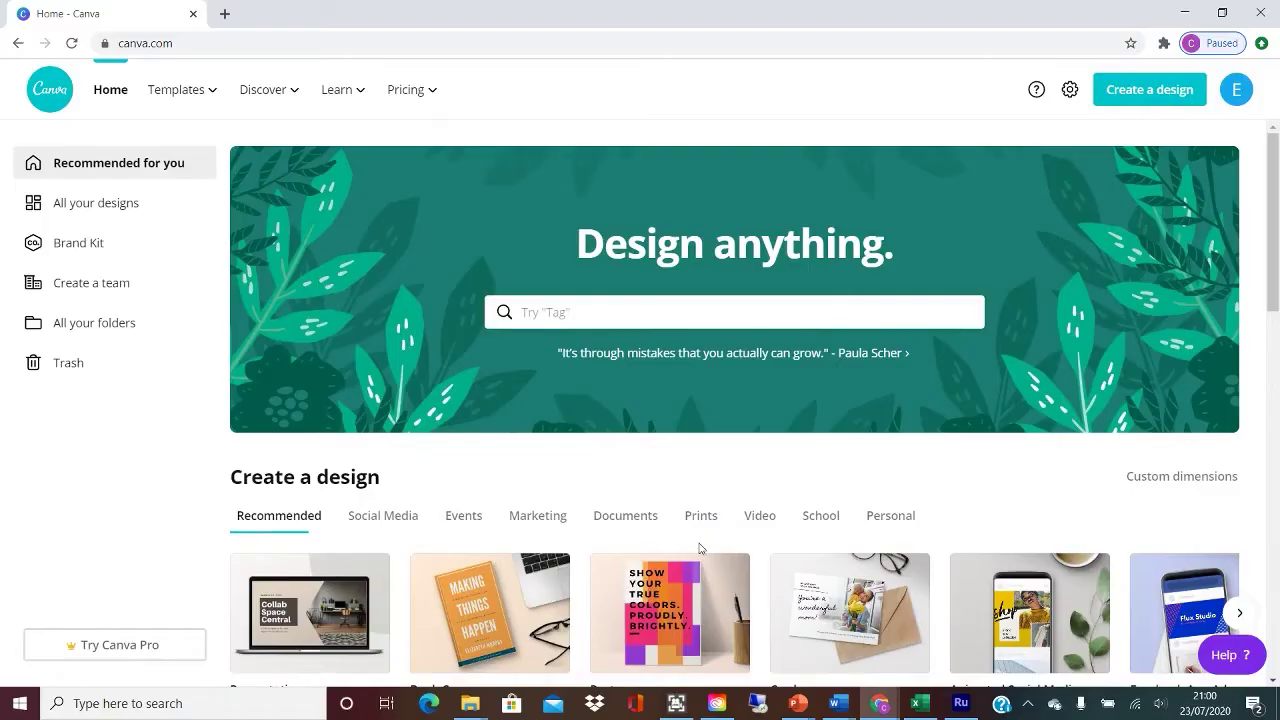
Look through the recommended design types and create a new blank Poster design
scroll(700, 548, down, 1)
click(1239, 555)
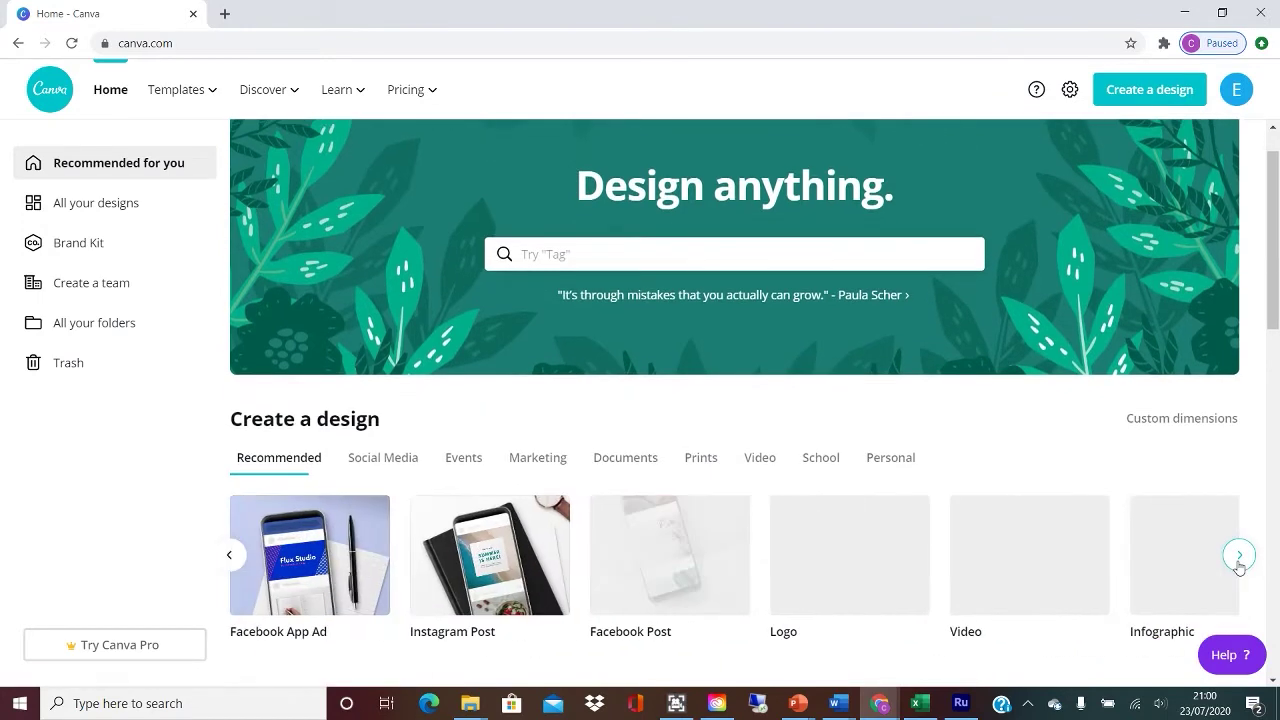
click(1239, 555)
click(1239, 555)
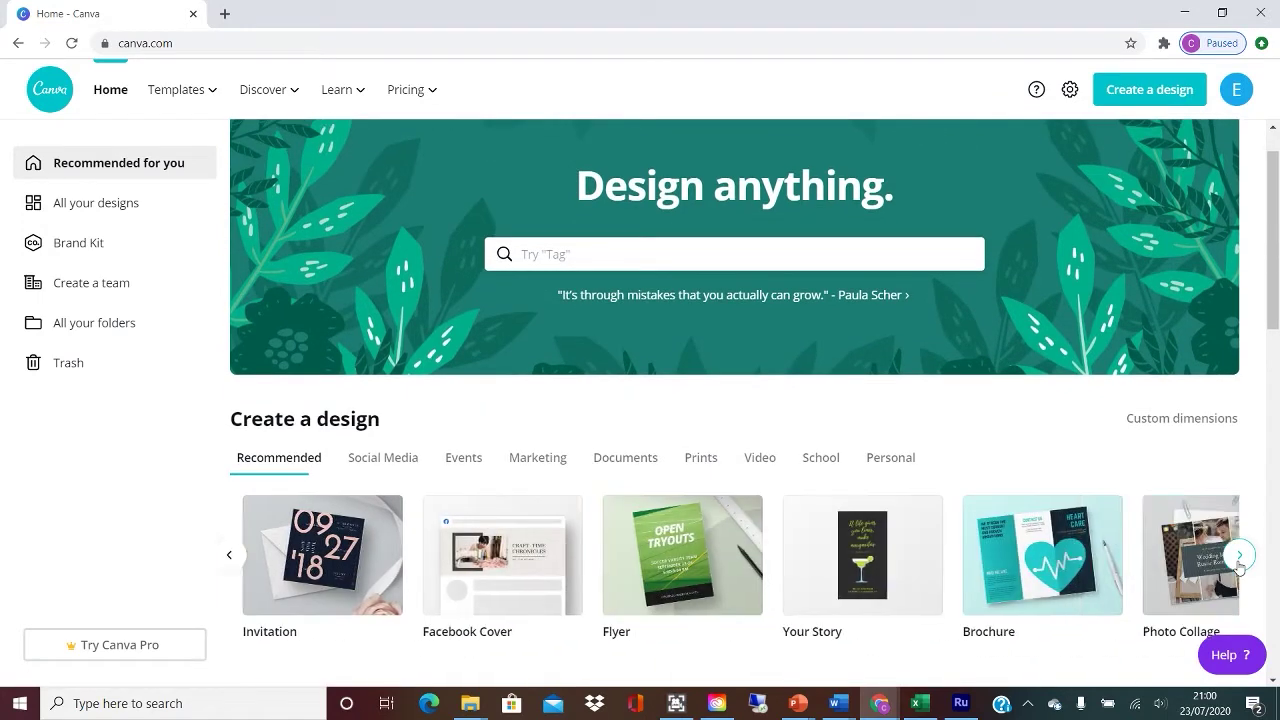
click(232, 557)
click(232, 557)
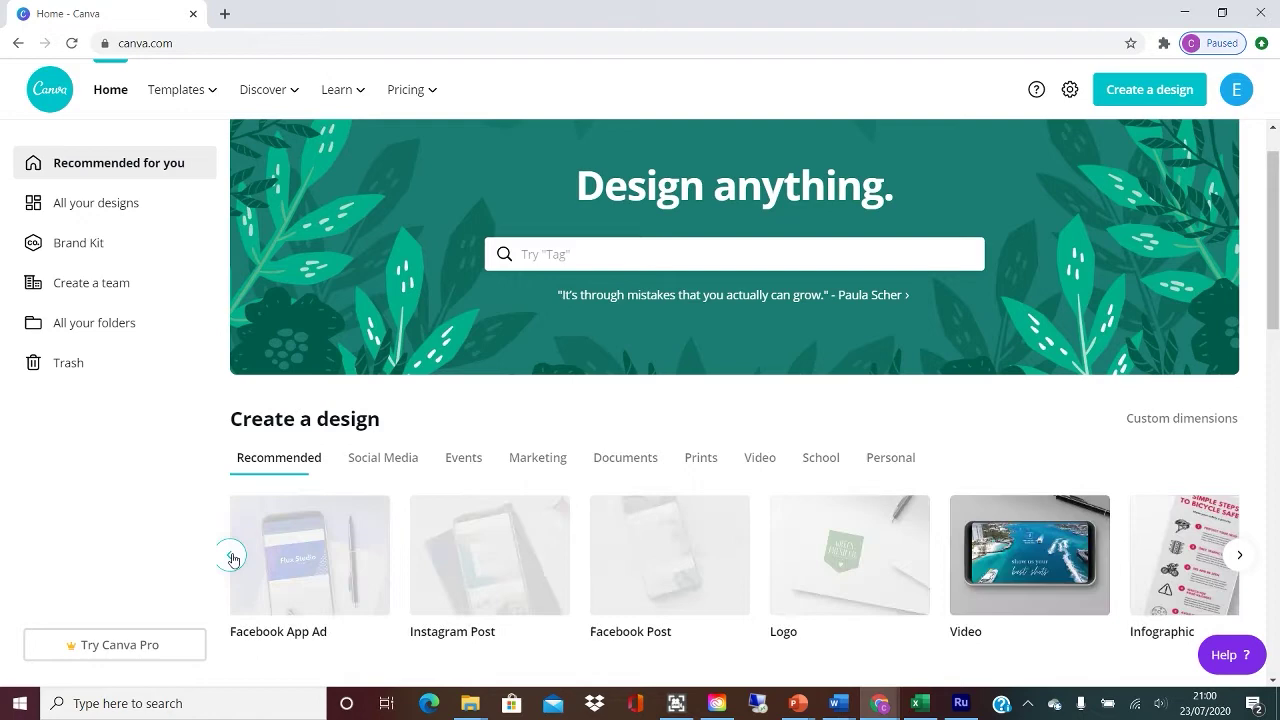
click(232, 557)
click(620, 592)
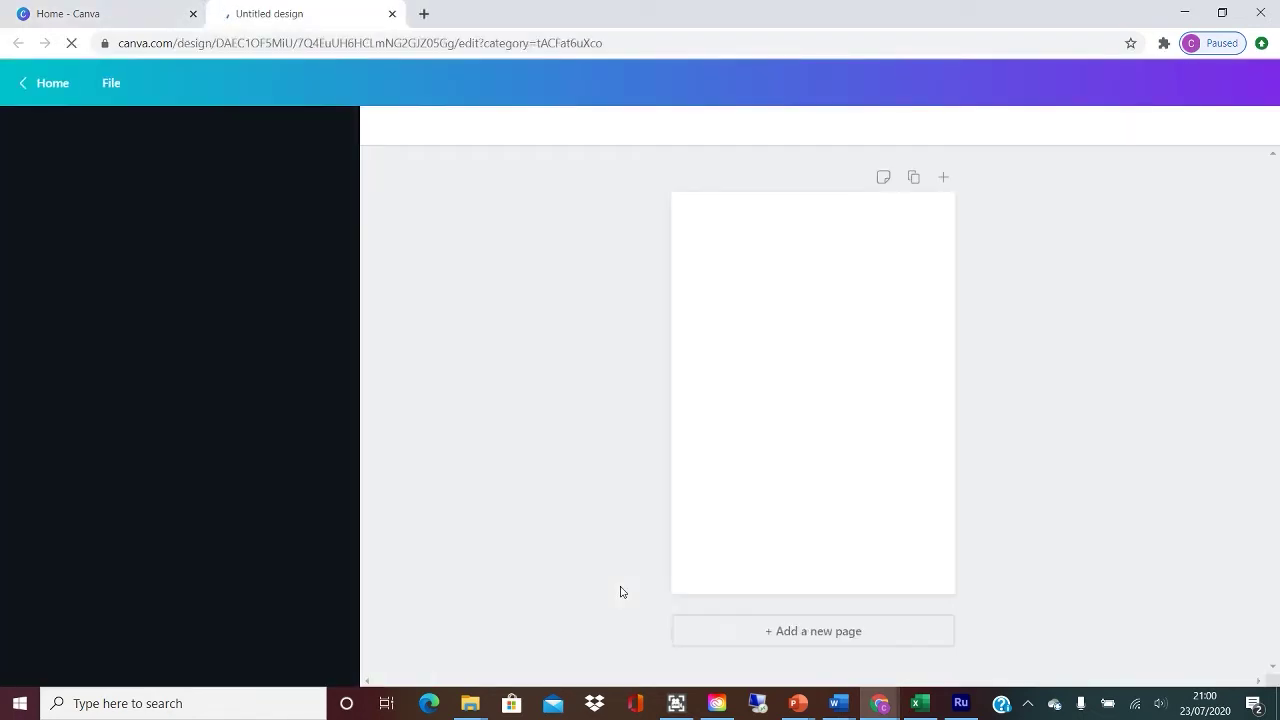
Browse the poster template categories, including the advertising, photo and campaign poster collections
scroll(210, 400, down, 5)
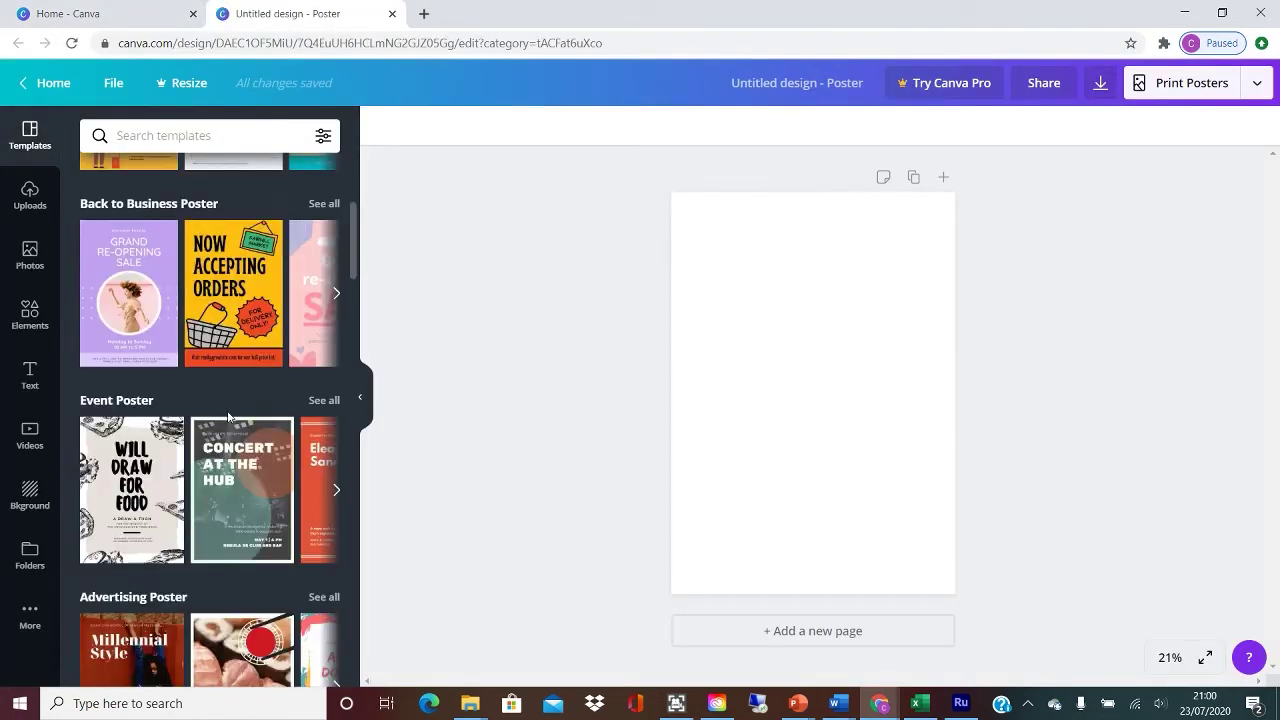
scroll(228, 418, down, 2)
click(333, 382)
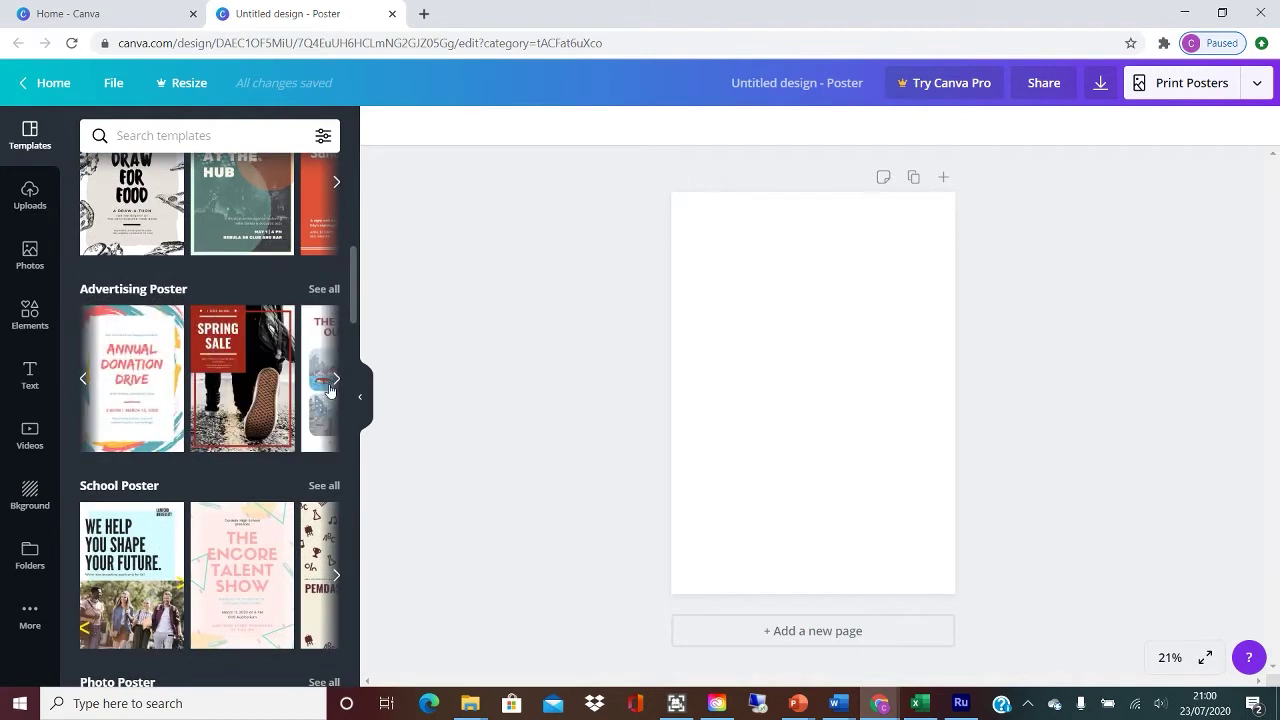
click(333, 382)
scroll(247, 438, down, 5)
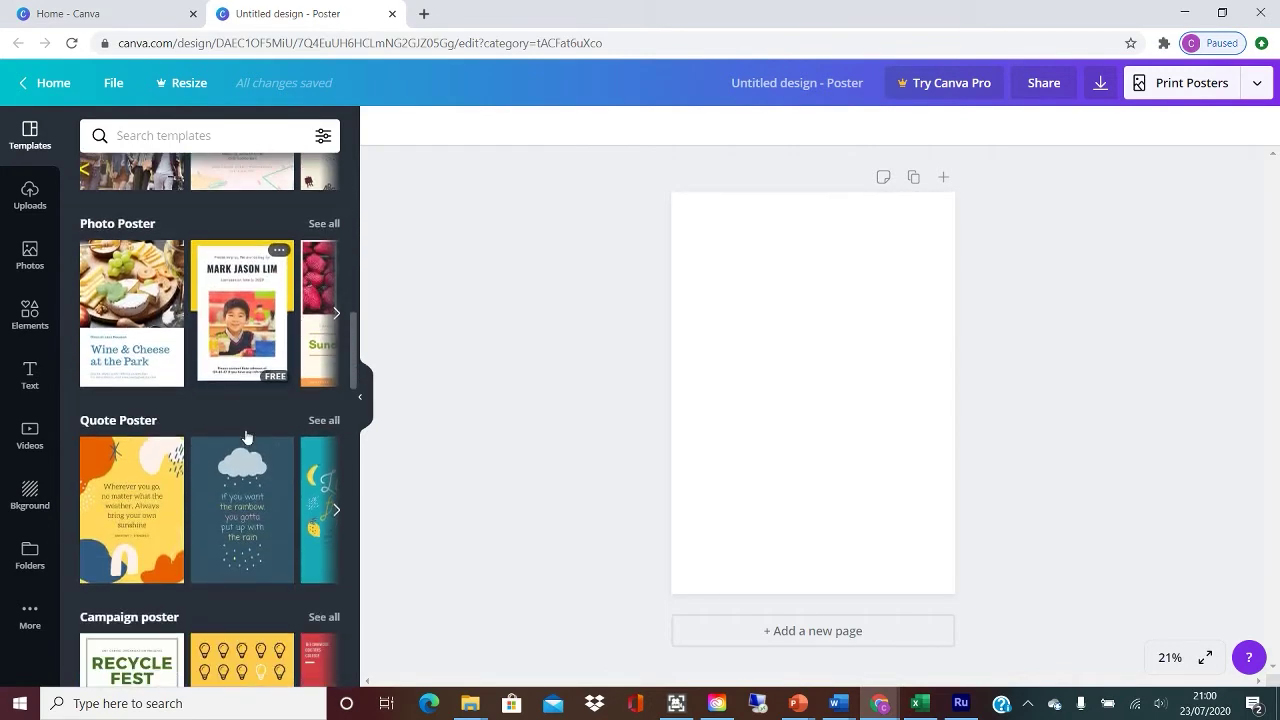
click(335, 317)
click(335, 317)
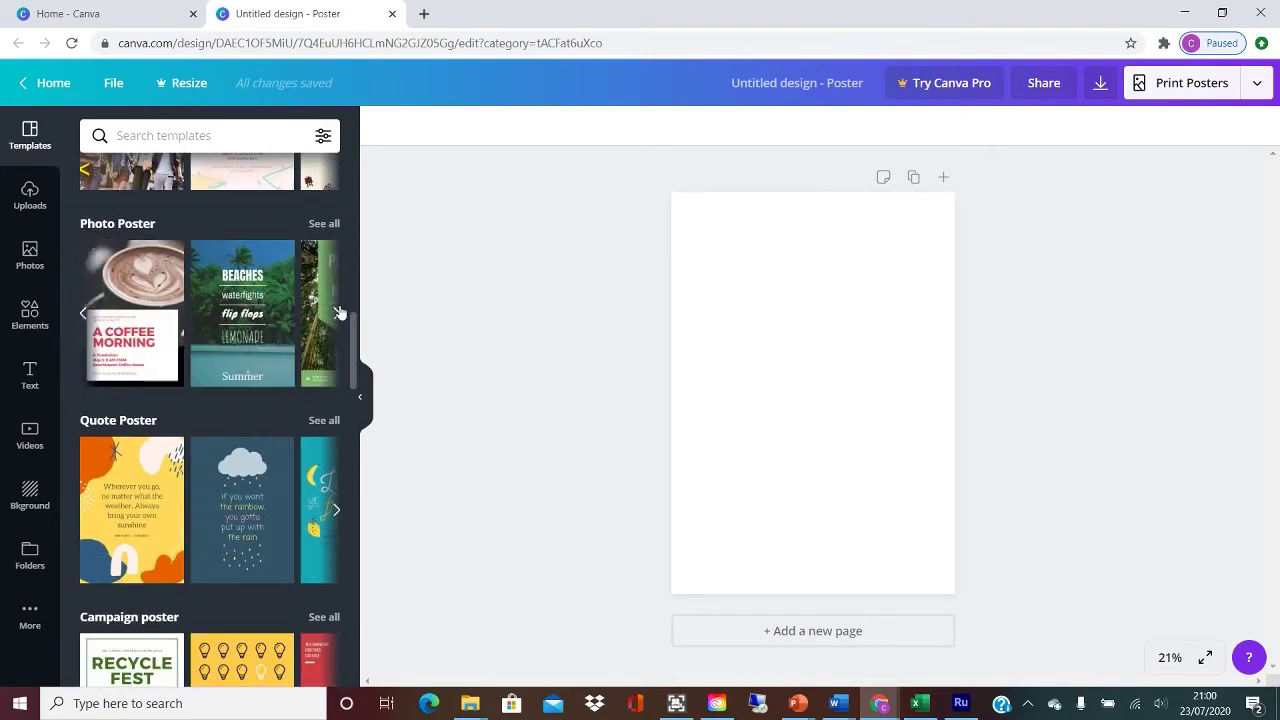
click(337, 313)
scroll(283, 311, down, 6)
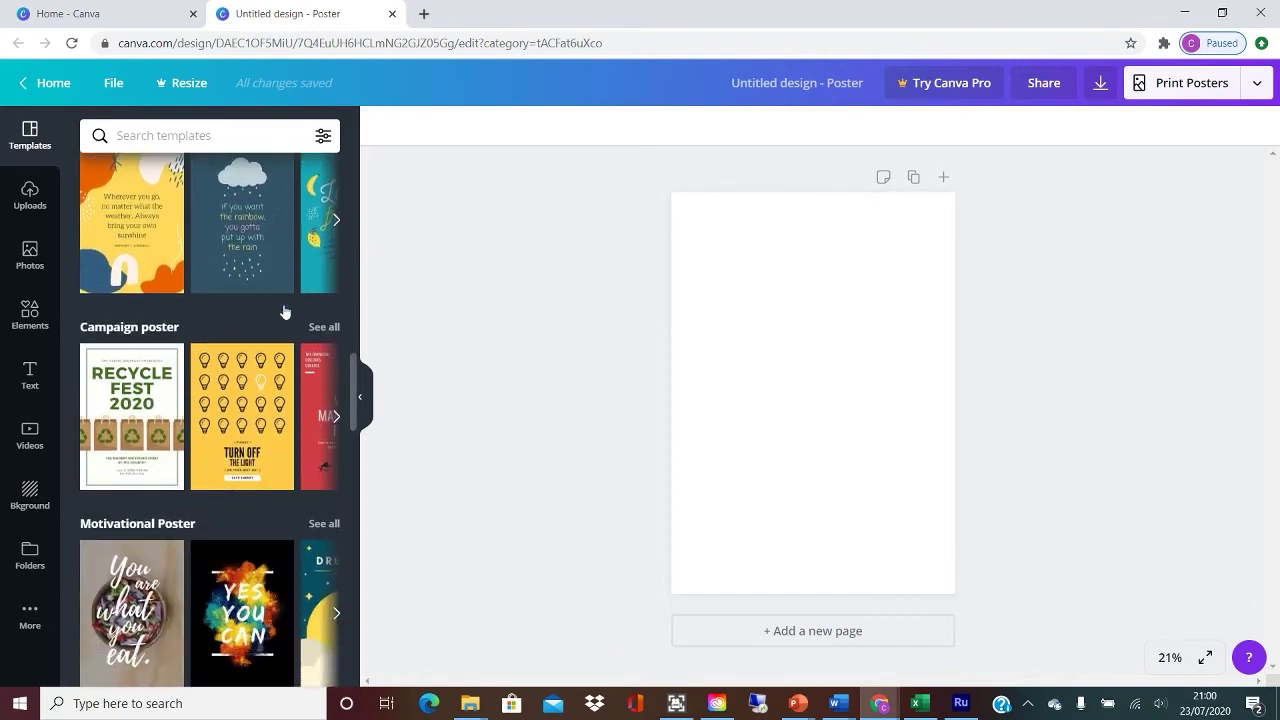
click(335, 339)
scroll(333, 343, down, 8)
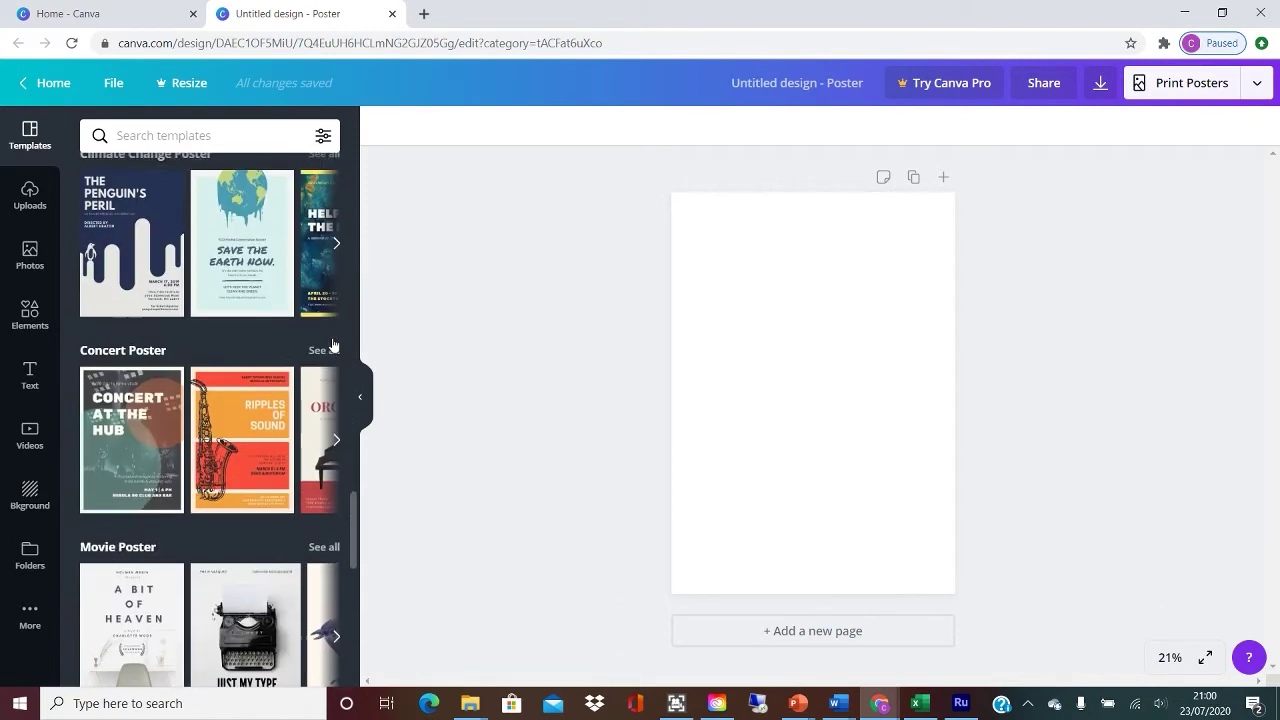
Apply the "Wash Out The Tour" template from the Concert Poster collection to the blank page
click(336, 300)
click(336, 300)
click(336, 300)
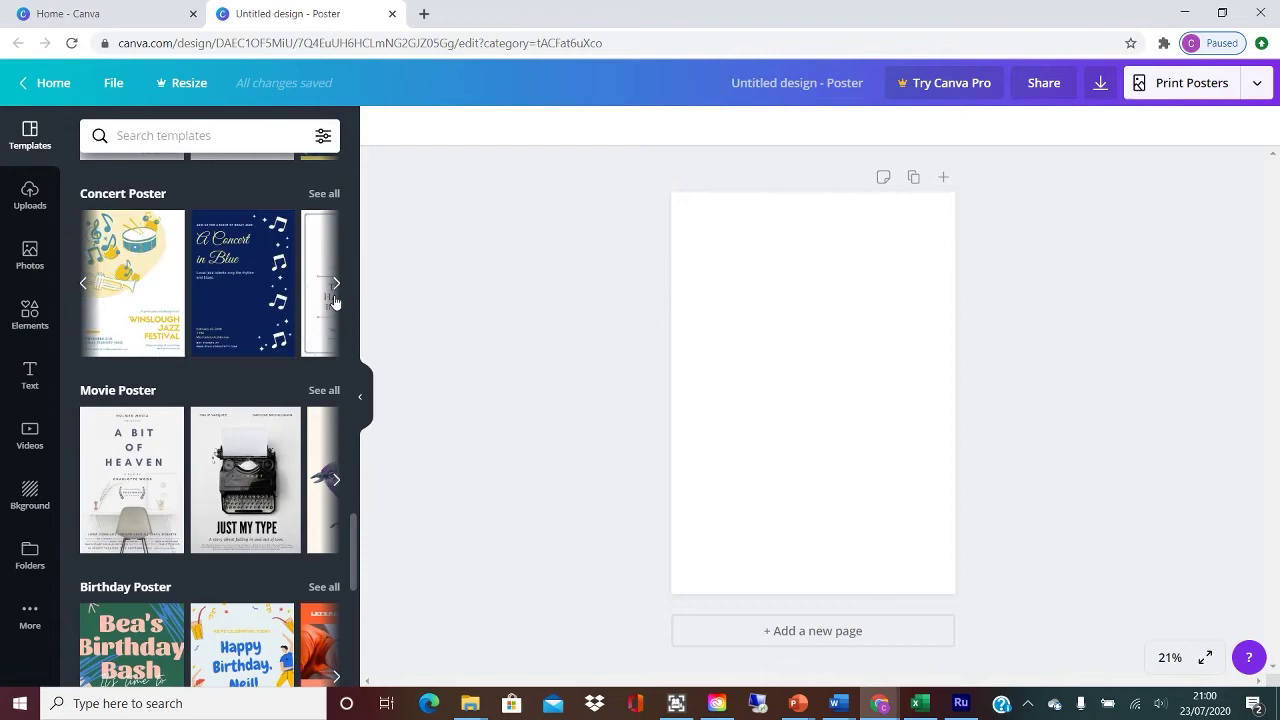
click(86, 285)
drag(243, 283, 876, 347)
Duplicate the page and apply the "Exhibit in Black and White" collage poster template to page 2
click(913, 177)
scroll(240, 400, down, 5)
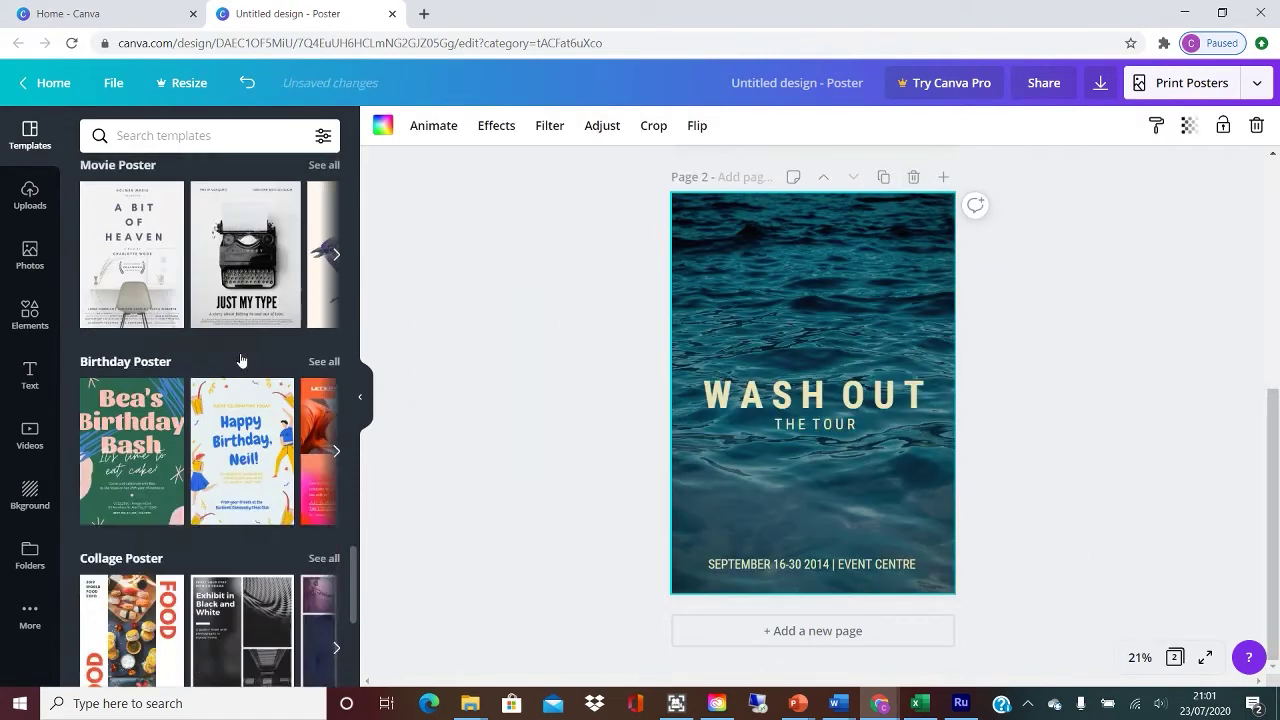
drag(242, 320, 837, 211)
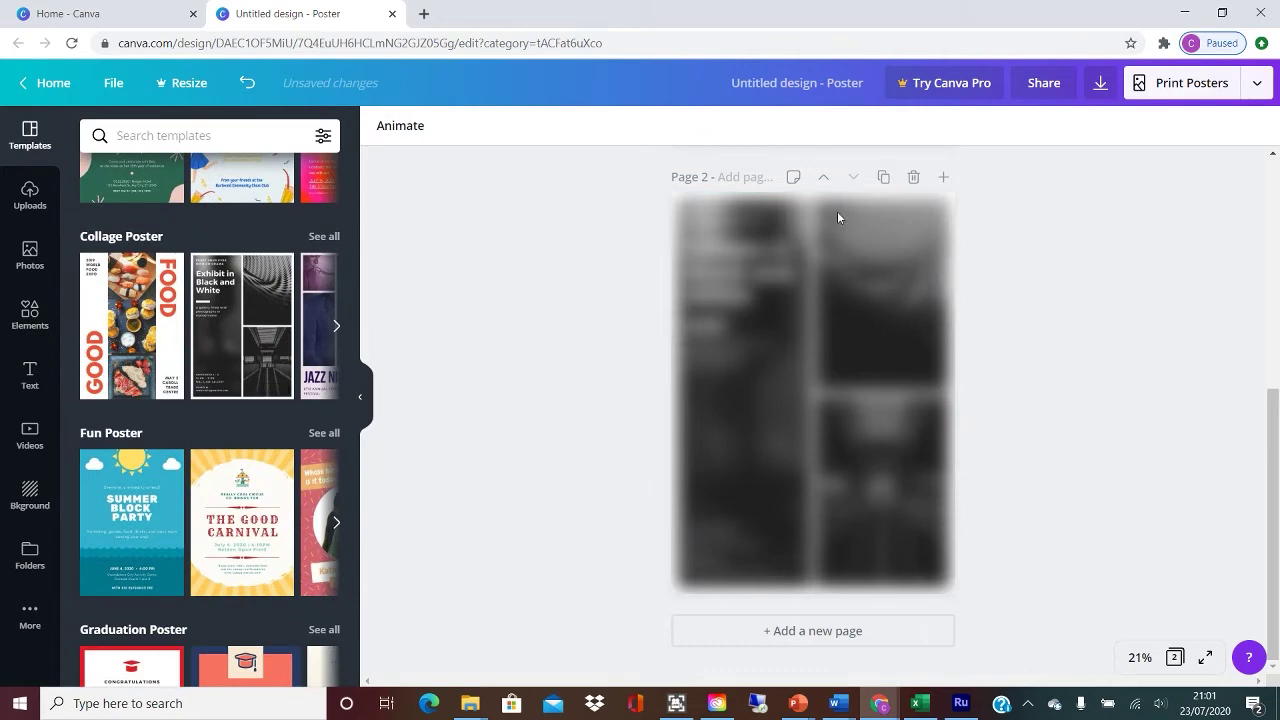
Duplicate page 2 and apply the "Jazz Night" collage poster template to page 3
click(883, 177)
click(336, 324)
drag(130, 319, 800, 395)
Upload eight consecutive images from the Downloads folder, starting with British Dodgeball
click(14, 255)
click(23, 192)
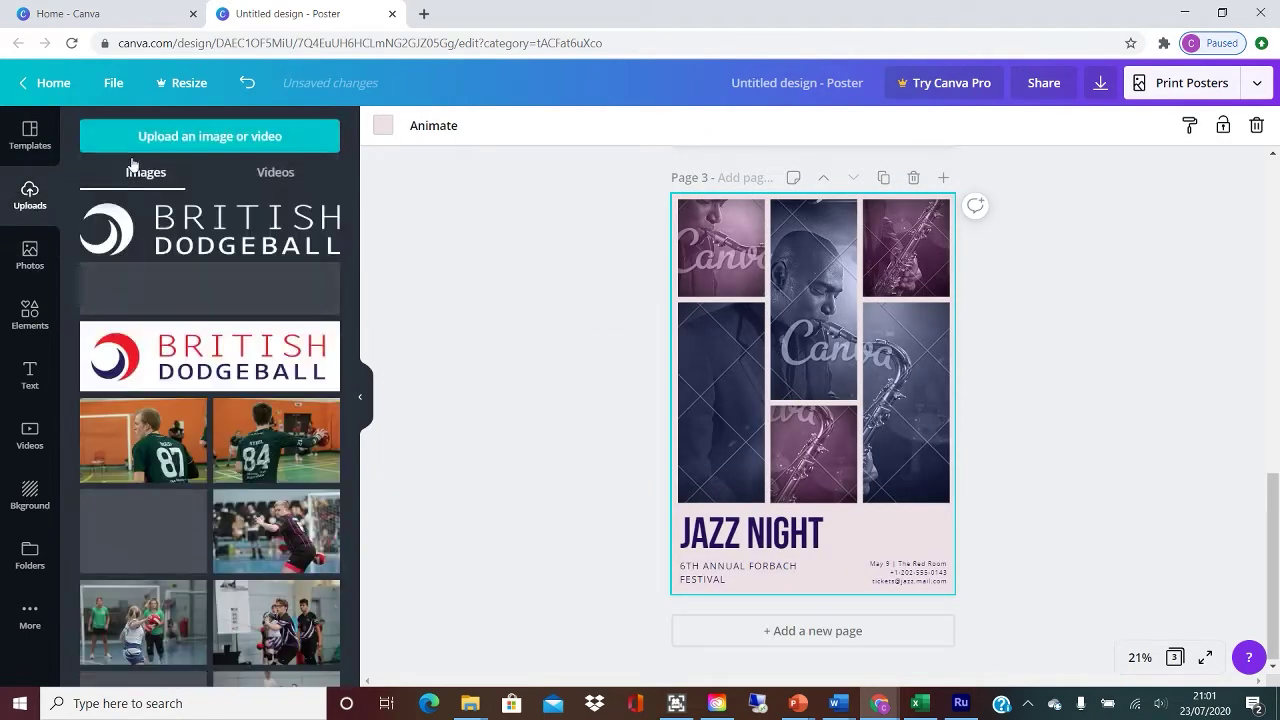
scroll(131, 333, down, 5)
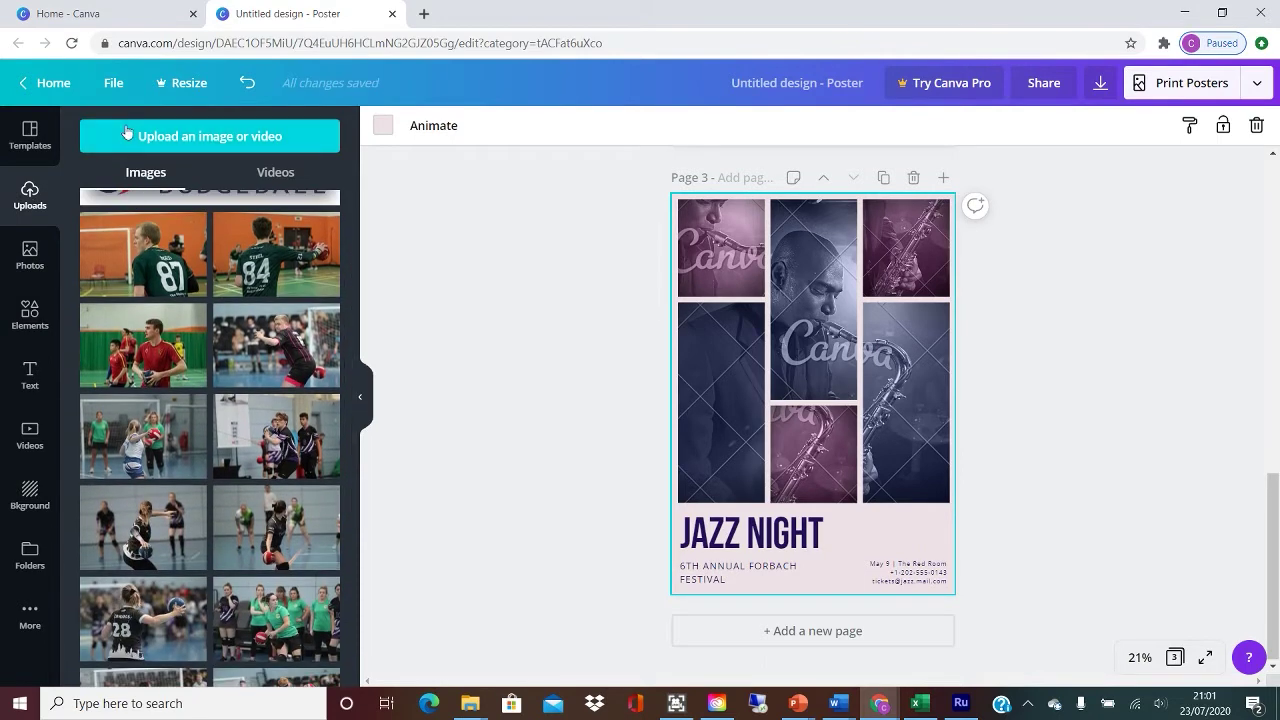
click(140, 136)
click(121, 232)
click(266, 252)
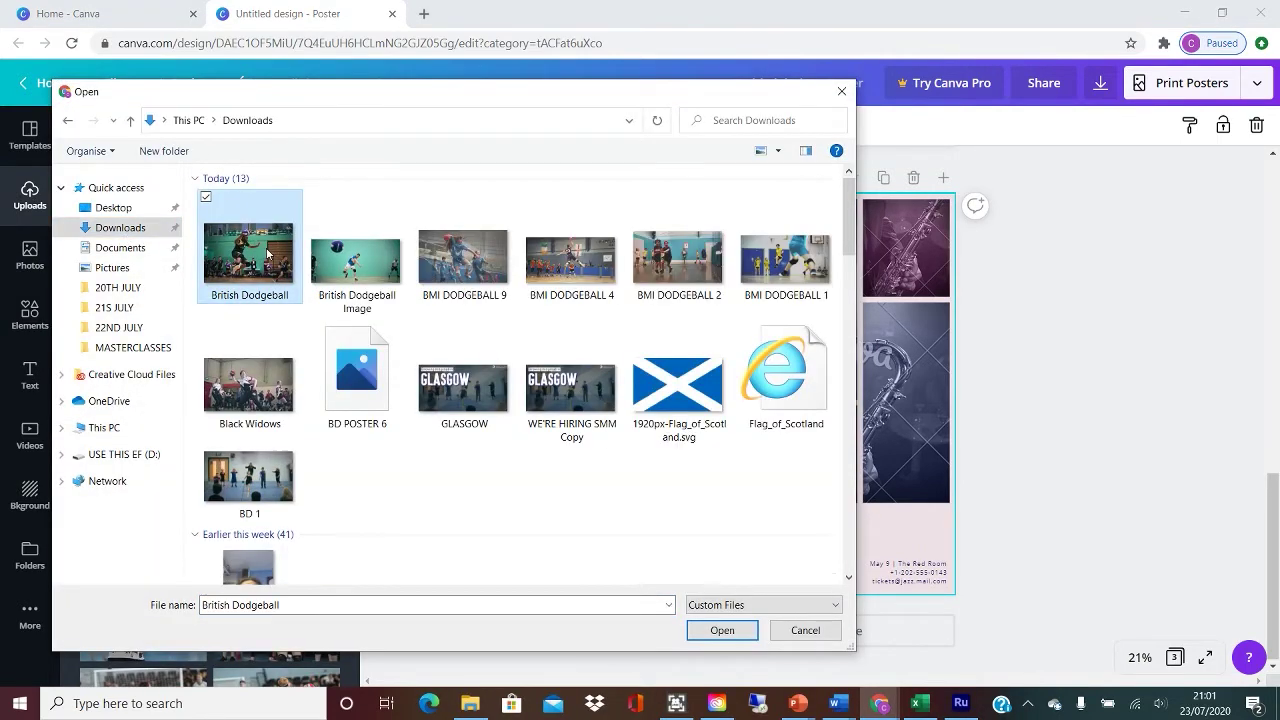
key(shift+Right)
key(shift+Right)
key(shift+Right)
key(shift+Right)
key(shift+Right)
key(shift+Right)
key(shift+Right)
key(Return)
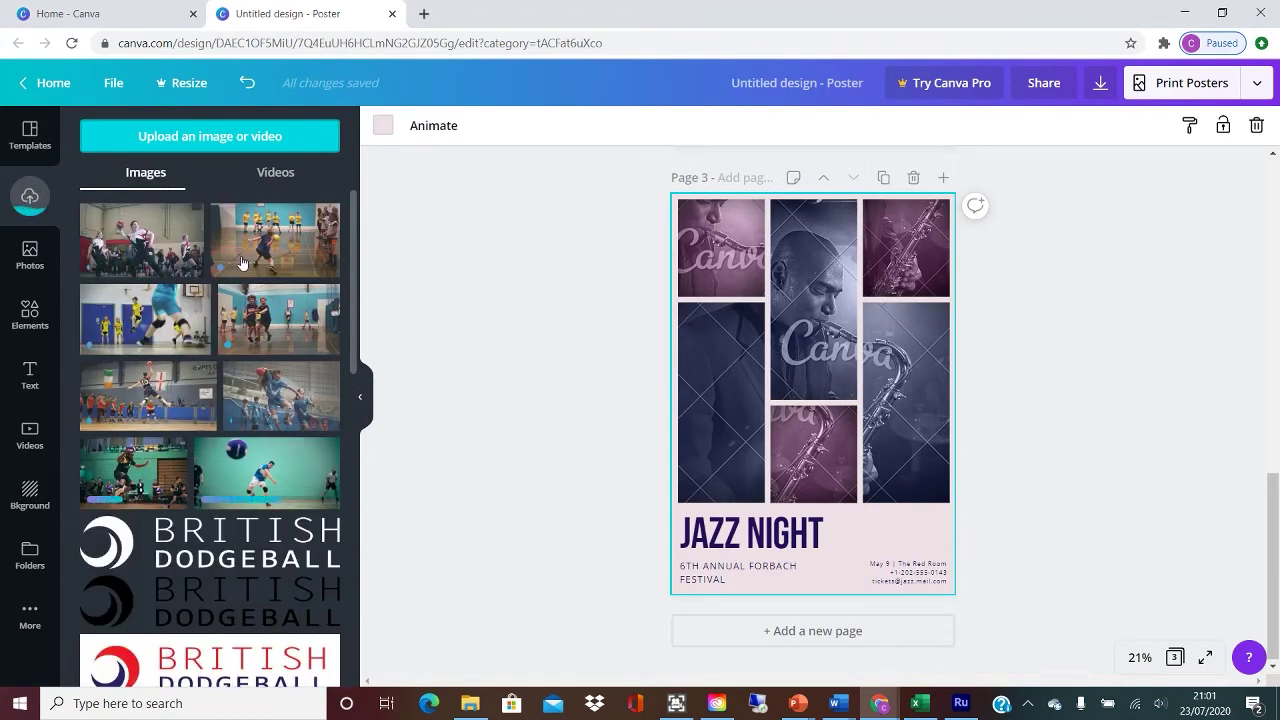
Place the uploaded photo of the number 84 player in the collage's lower-left frame on page 3
scroll(241, 263, down, 5)
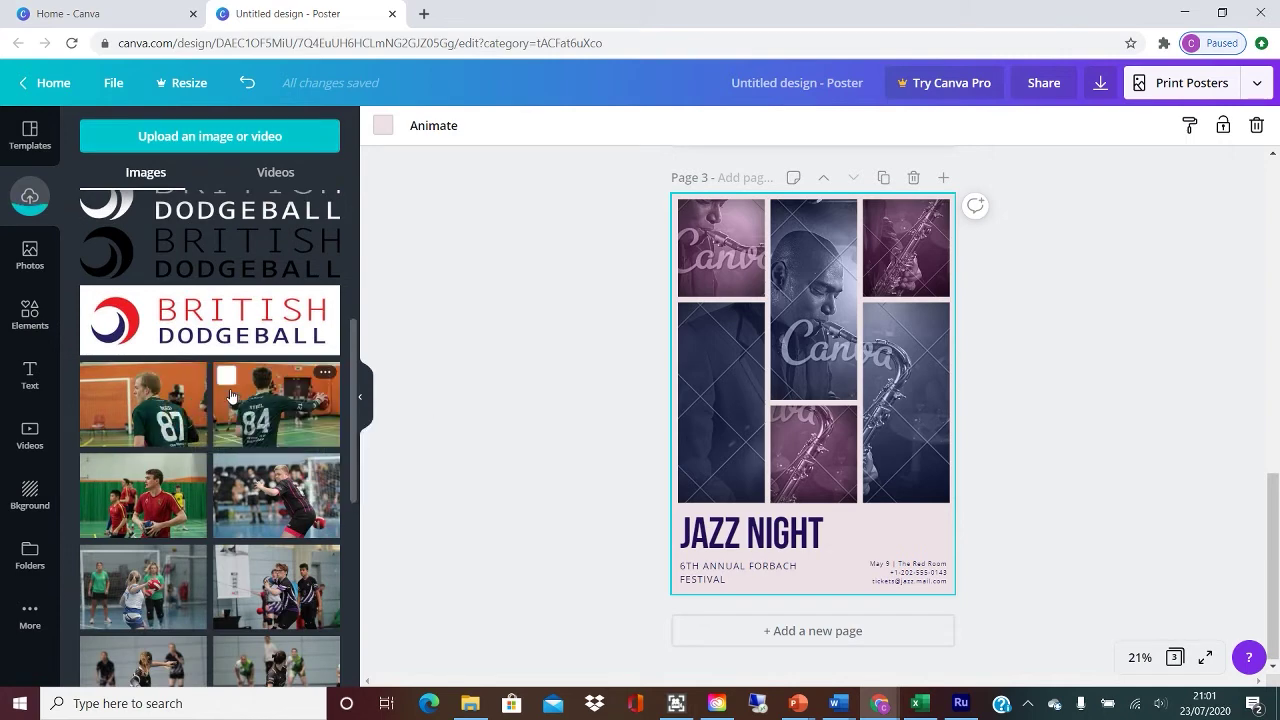
scroll(230, 397, down, 10)
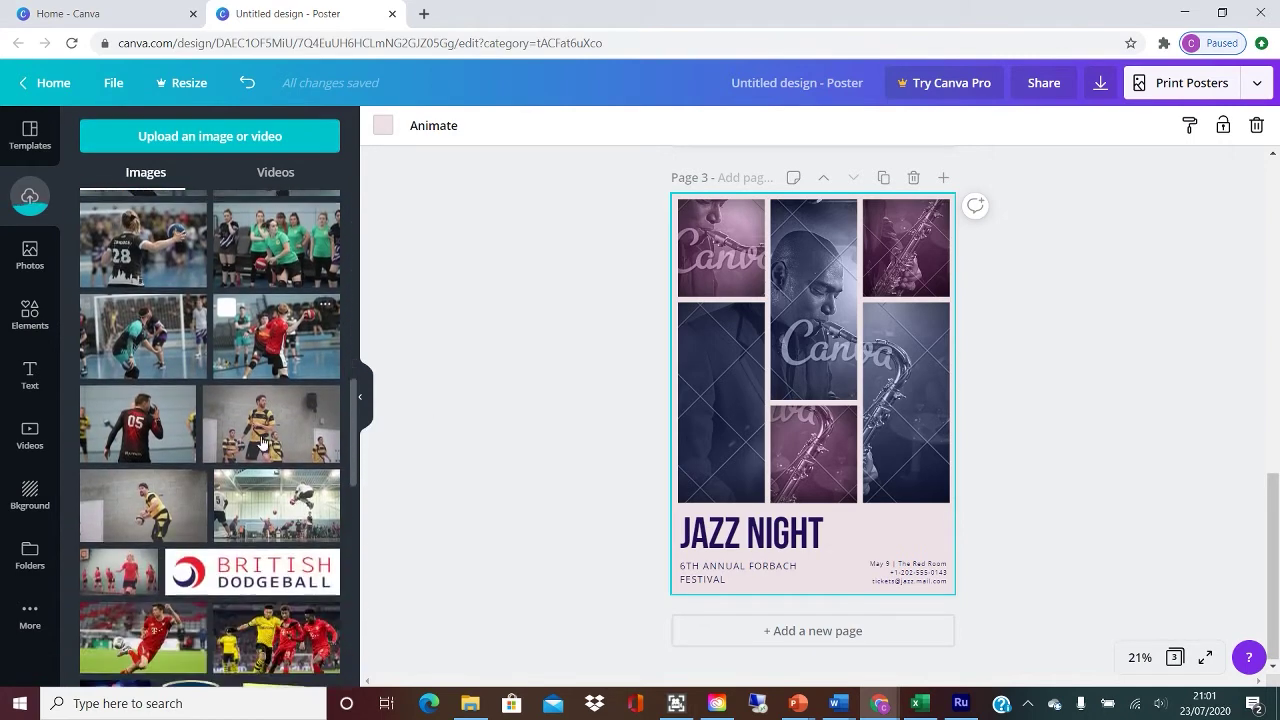
scroll(262, 442, up, 10)
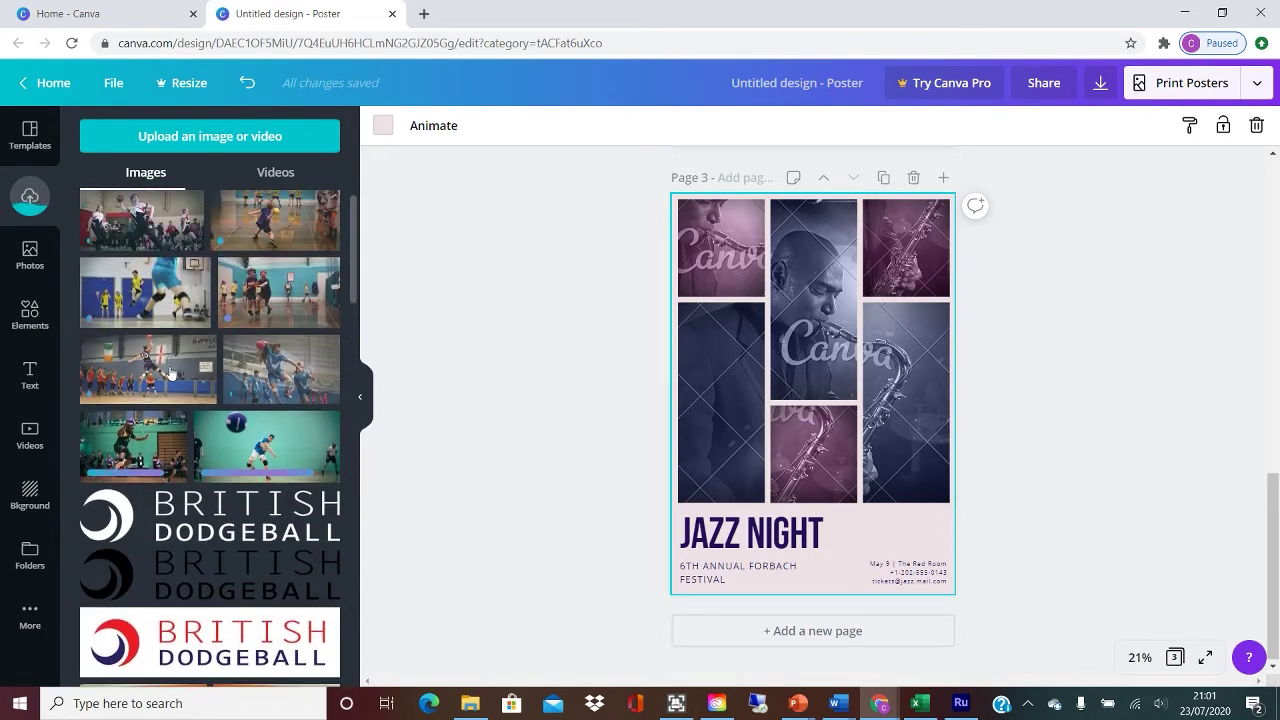
scroll(170, 373, down, 5)
drag(276, 418, 748, 365)
double_click(706, 363)
click(555, 253)
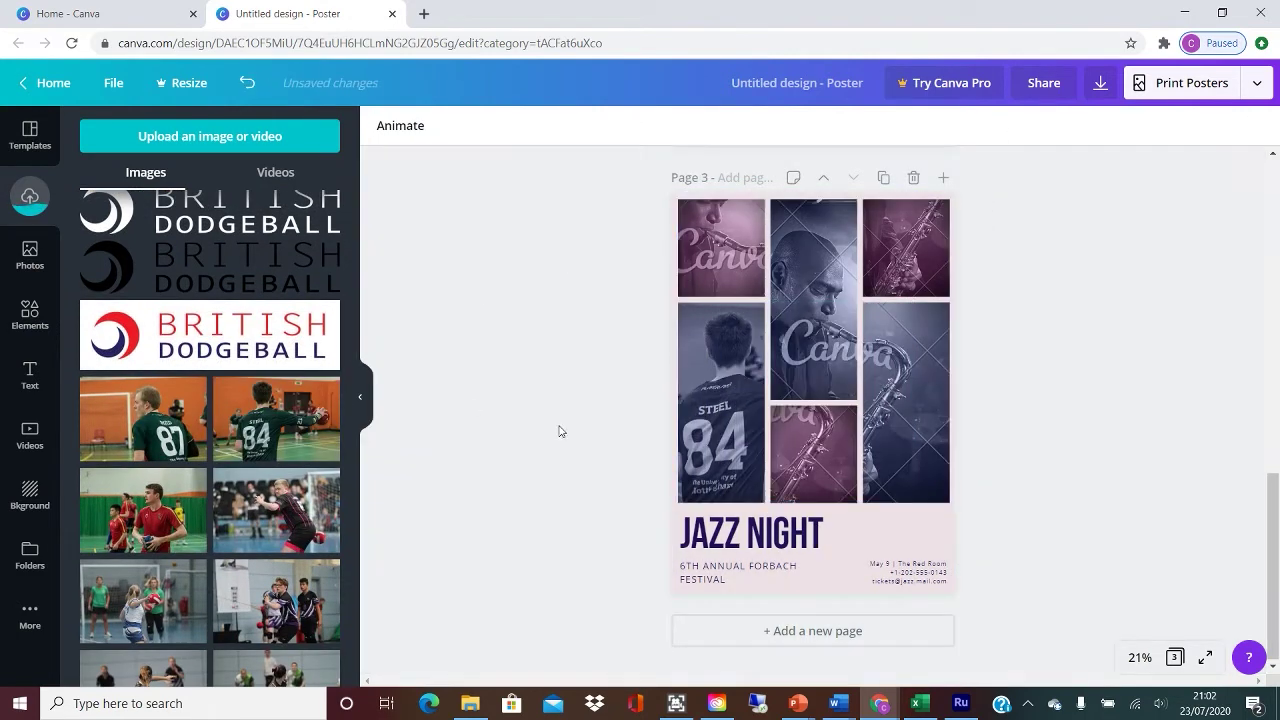
Put the photo of the woman holding a ball in the lower-left collage frame and the green-shirted team photo in the lower-right frame
scroll(180, 550, down, 1)
drag(160, 560, 706, 412)
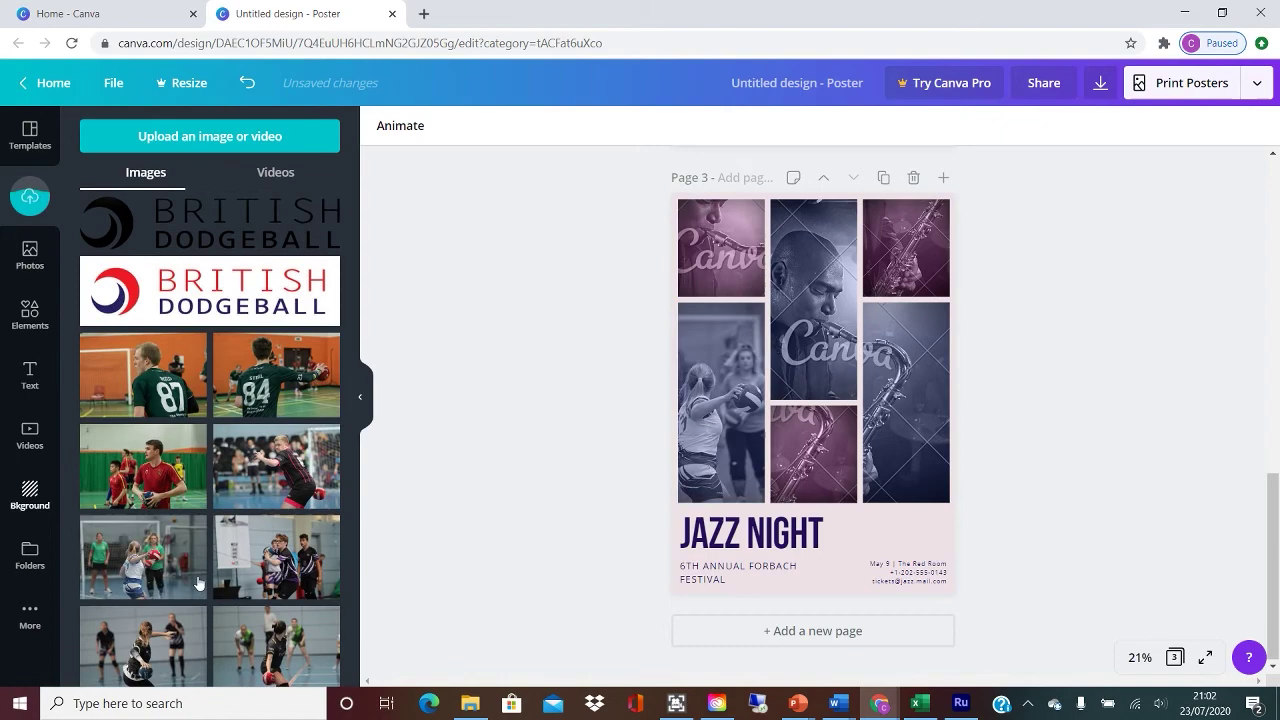
scroll(240, 540, down, 3)
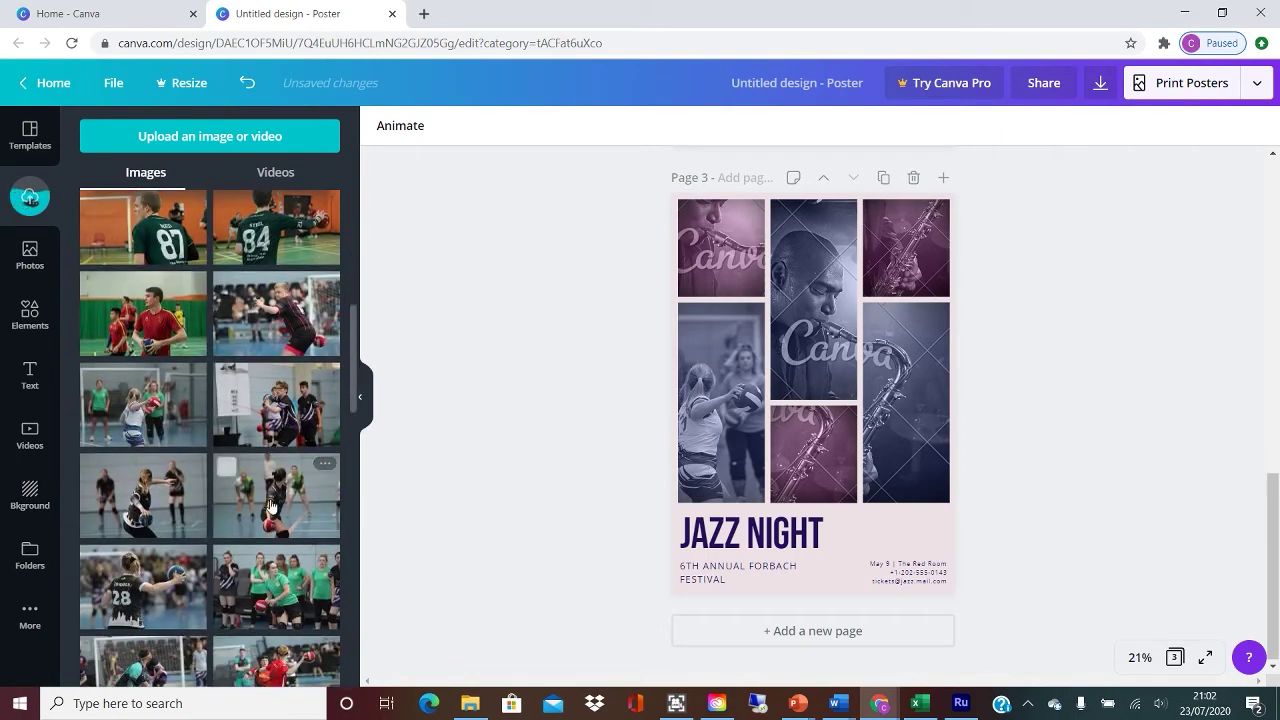
right_click(640, 384)
click(257, 585)
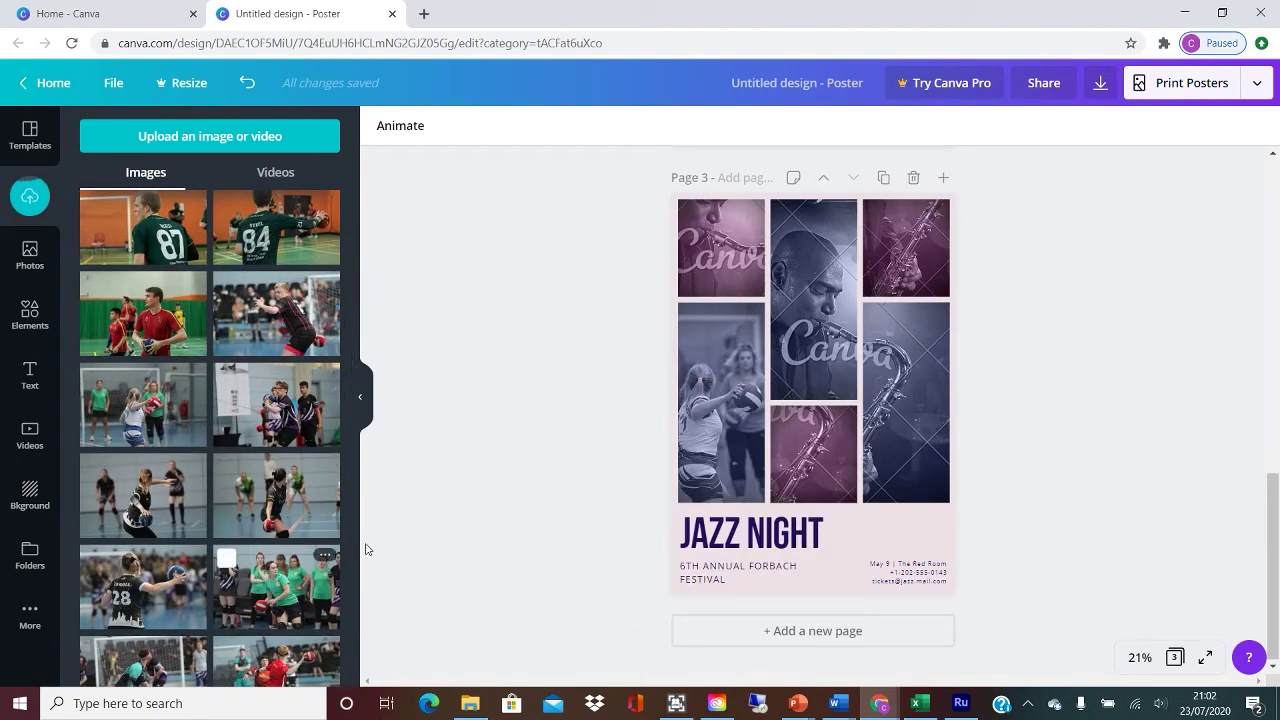
right_click(330, 550)
drag(300, 580, 878, 386)
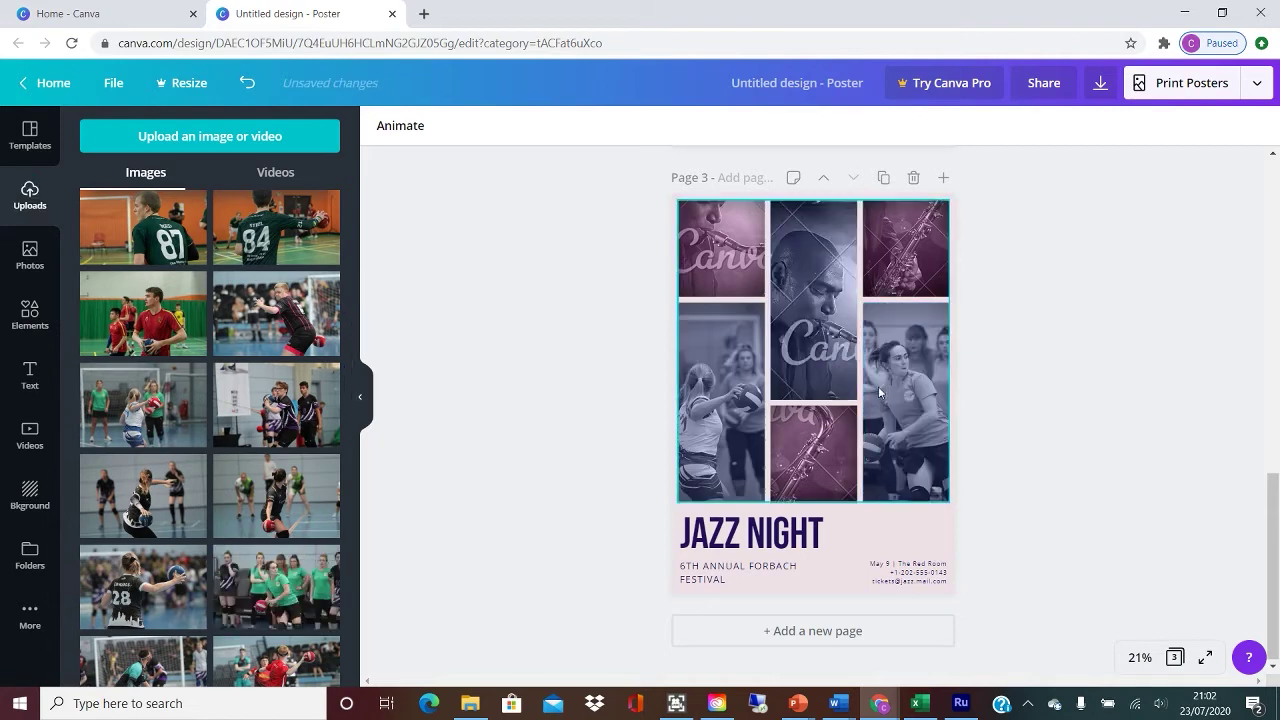
Place the jumping player photo in the upper-left collage frame and the blue-kit throwing player photo in the tall centre frame
scroll(264, 370, up, 5)
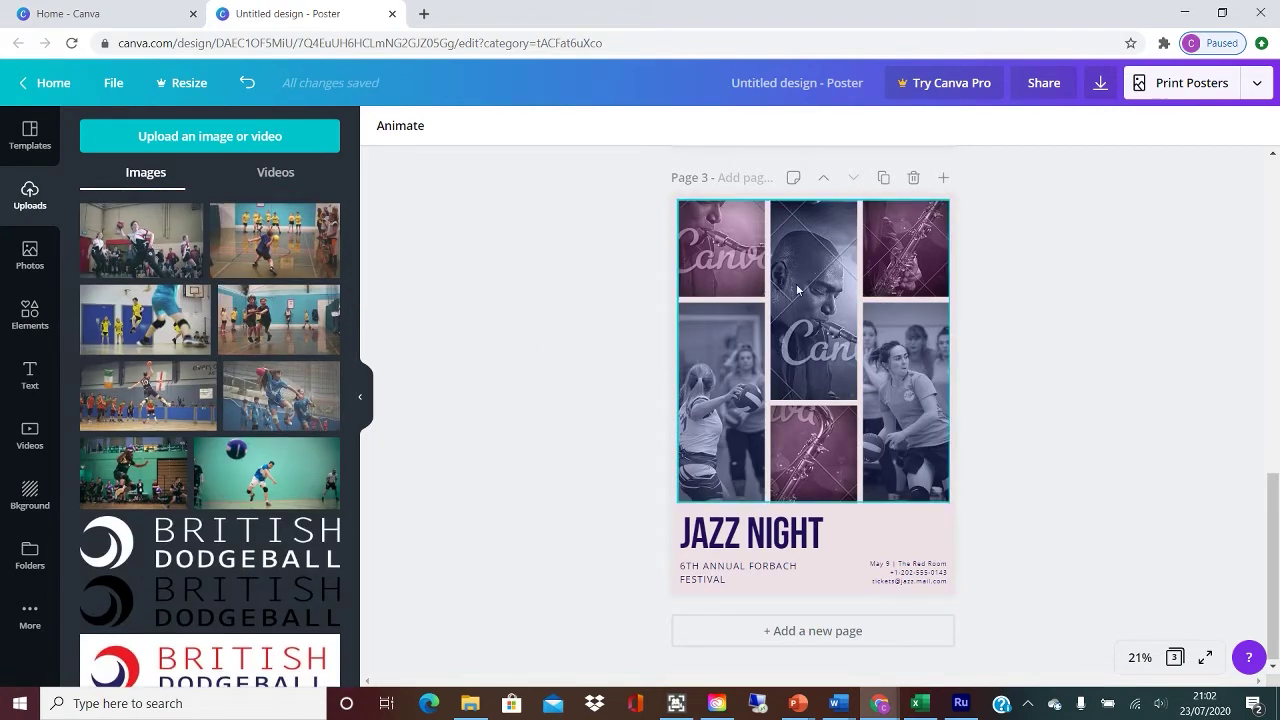
right_click(218, 350)
drag(189, 399, 725, 272)
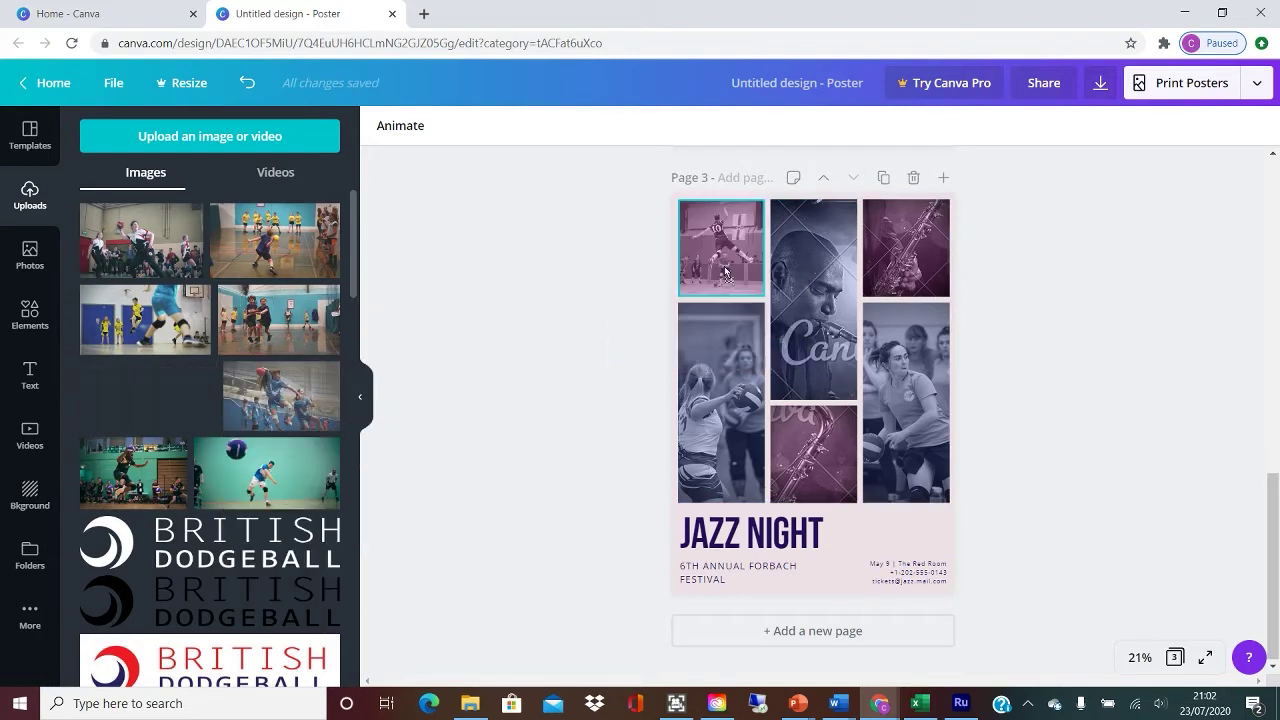
drag(270, 395, 830, 293)
double_click(800, 293)
click(545, 261)
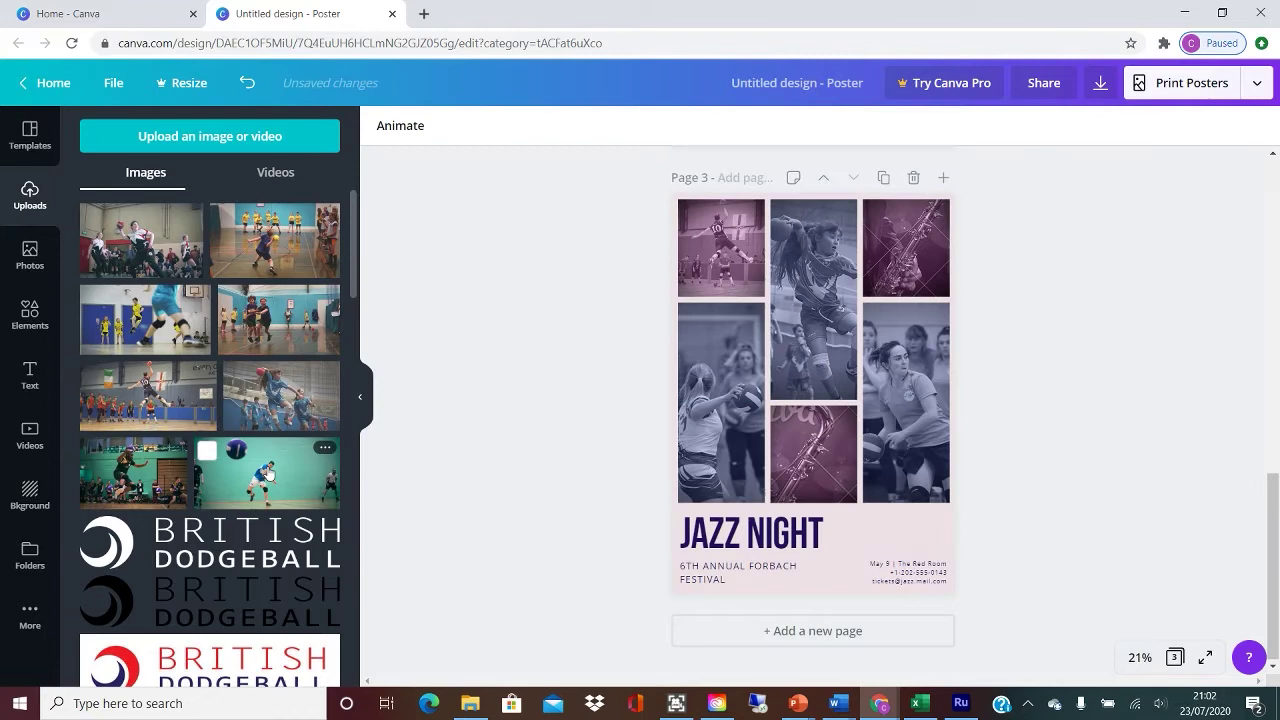
Place the photo of the player with the purple ball in the bottom centre frame and shift it right within its crop
drag(240, 465, 807, 462)
double_click(807, 462)
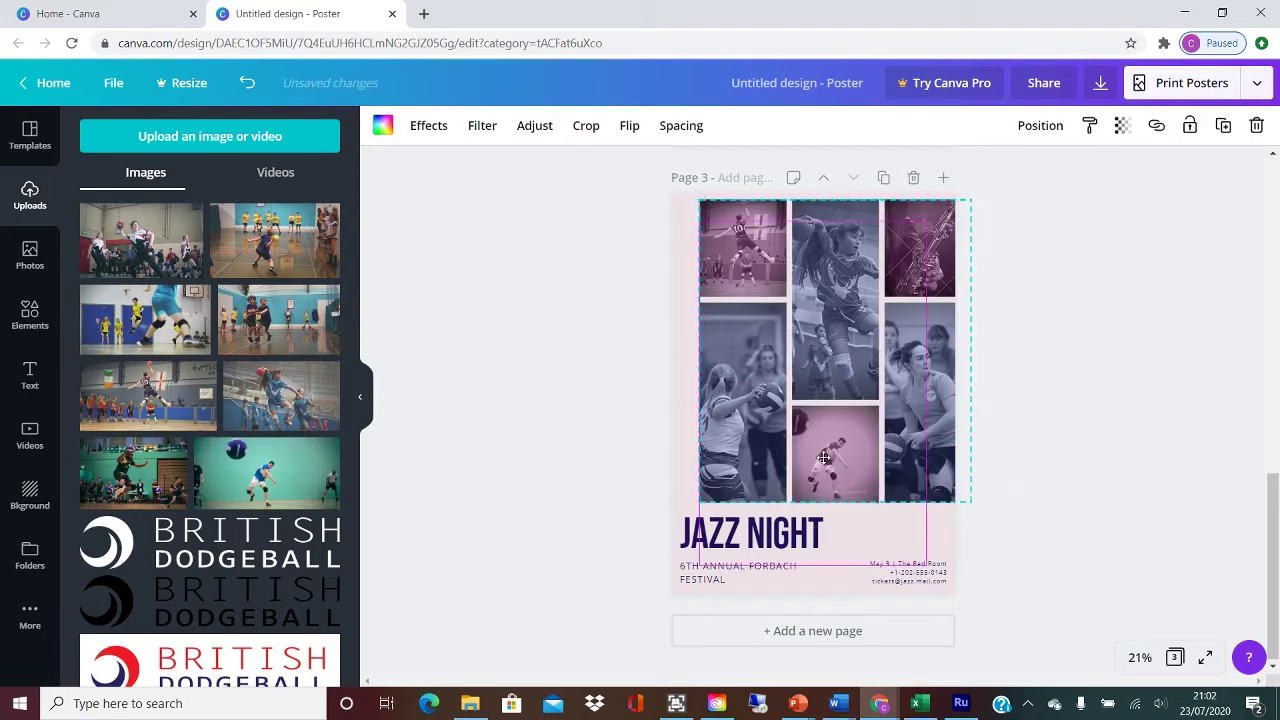
click(545, 385)
double_click(822, 458)
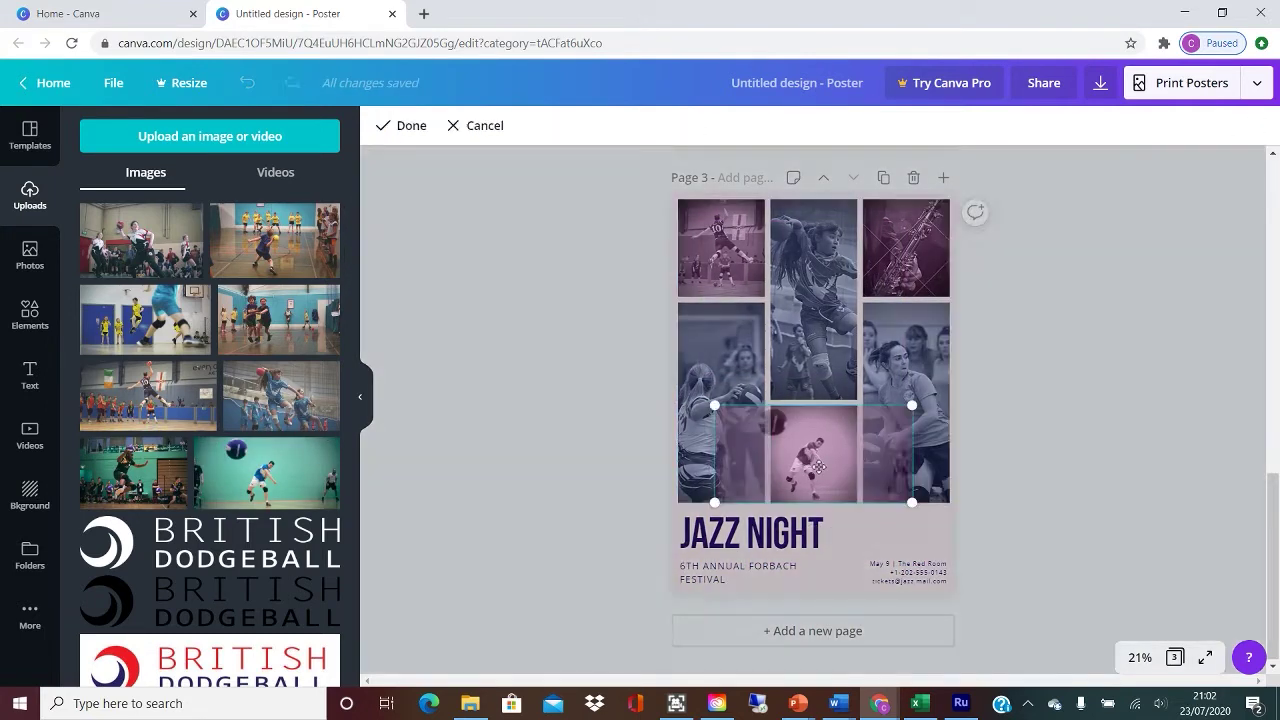
drag(822, 458, 848, 464)
click(594, 414)
Place the photo of the yellow-shirted players with the blue-kit leg in front in the upper-right collage frame
scroll(256, 387, down, 3)
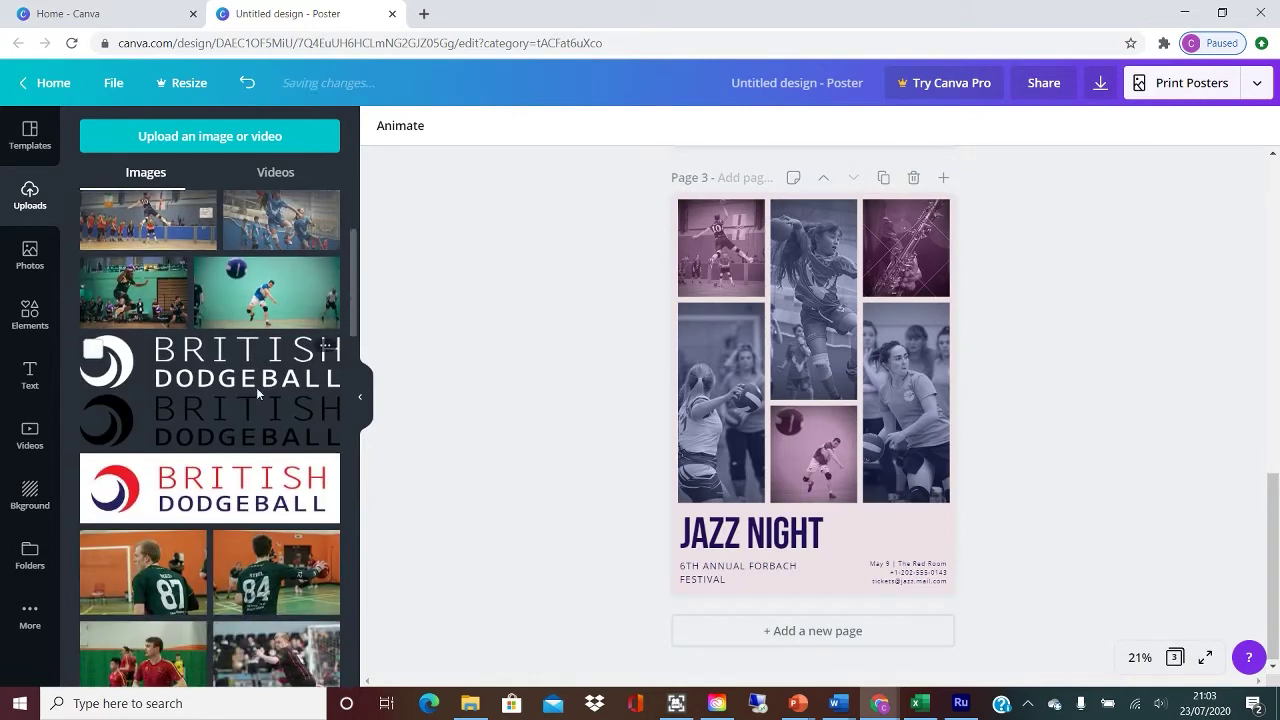
scroll(157, 260, up, 2)
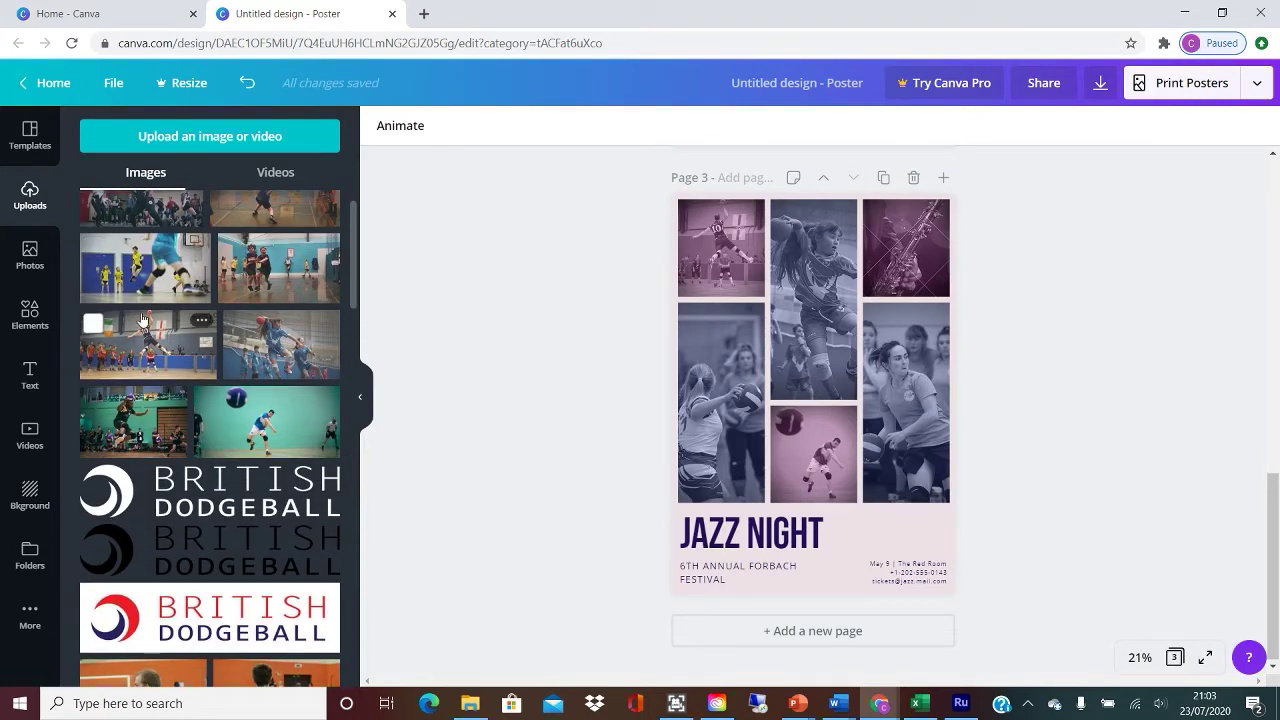
drag(150, 270, 905, 245)
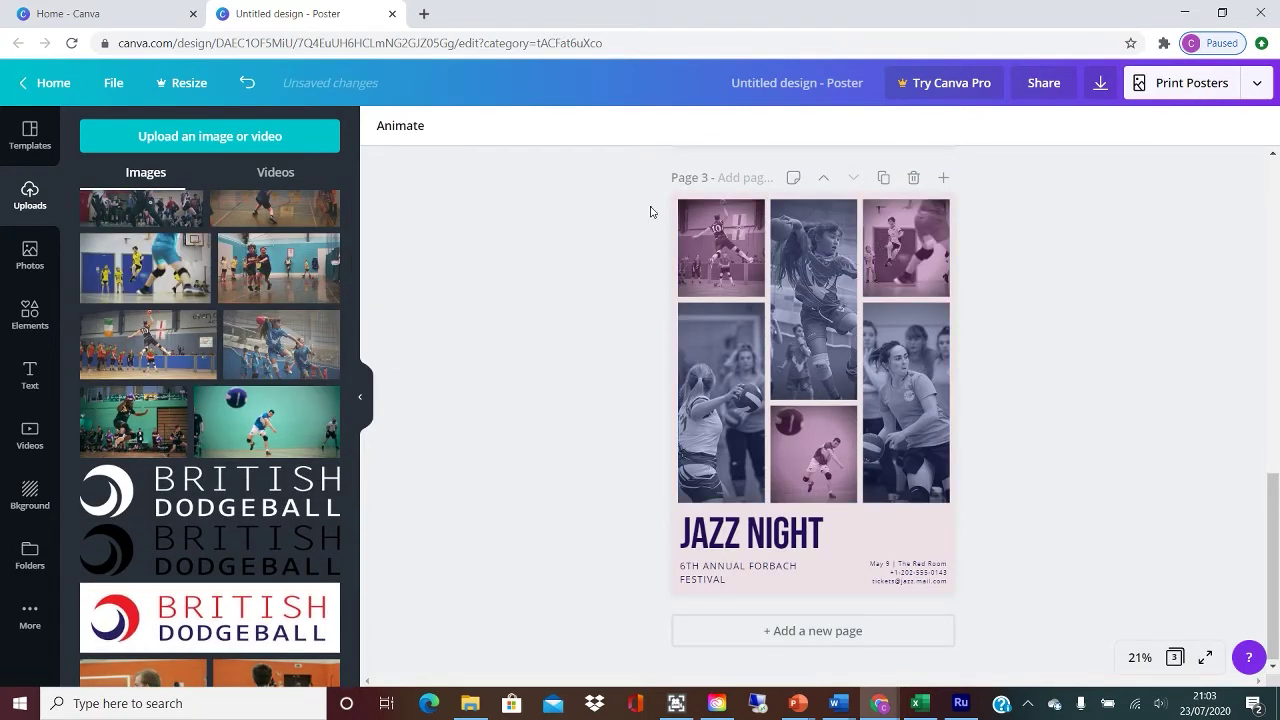
click(725, 530)
click(725, 530)
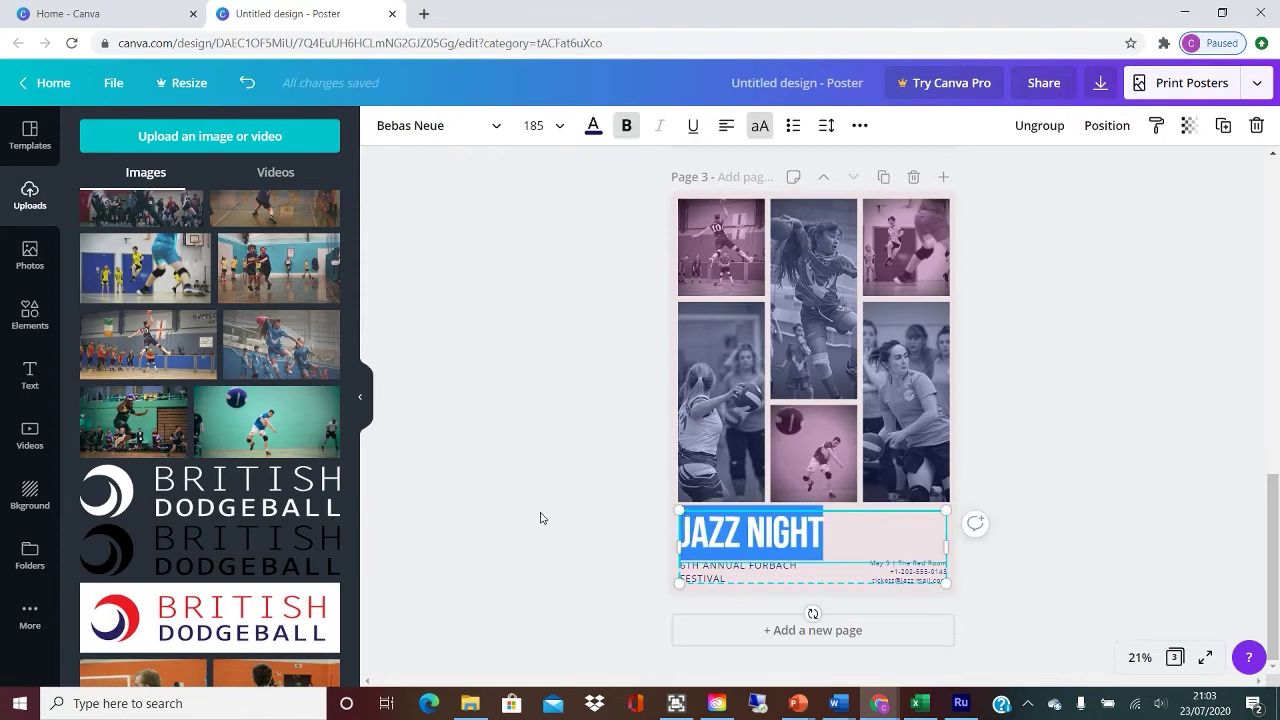
click(540, 518)
click(906, 572)
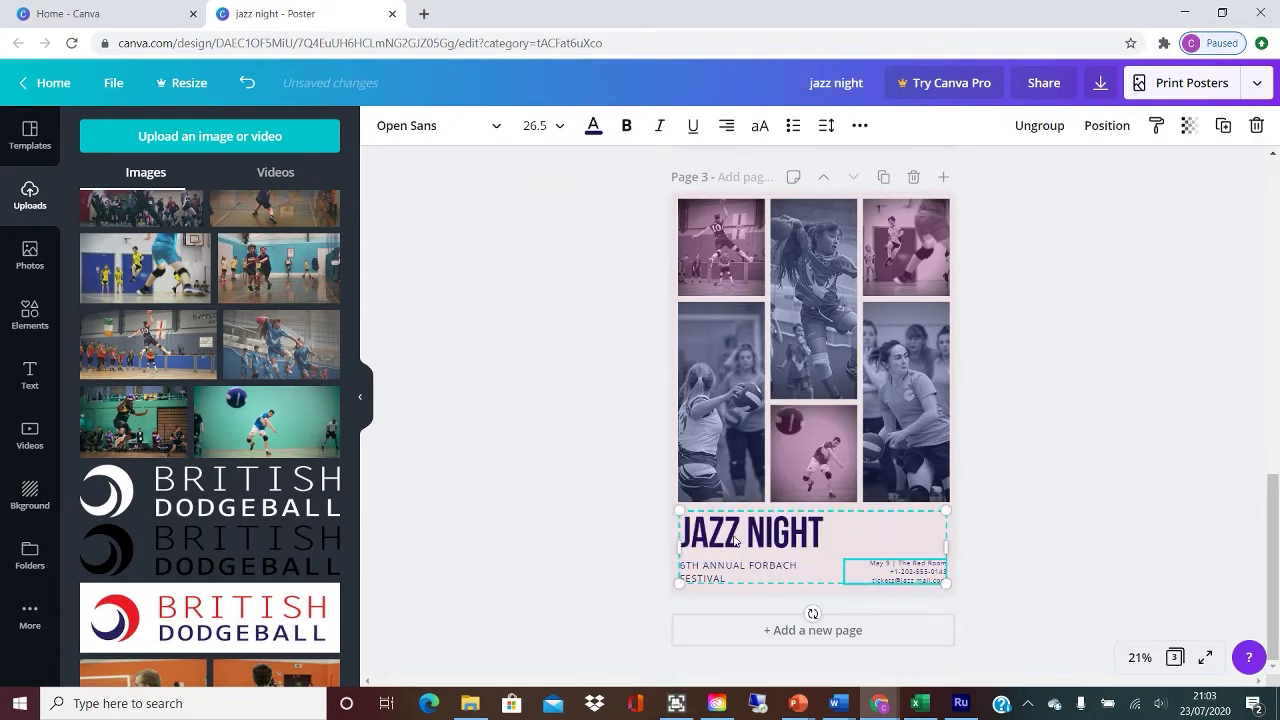
key(Escape)
Change the background colour of the collage poster on page 3 to white
click(954, 517)
click(382, 125)
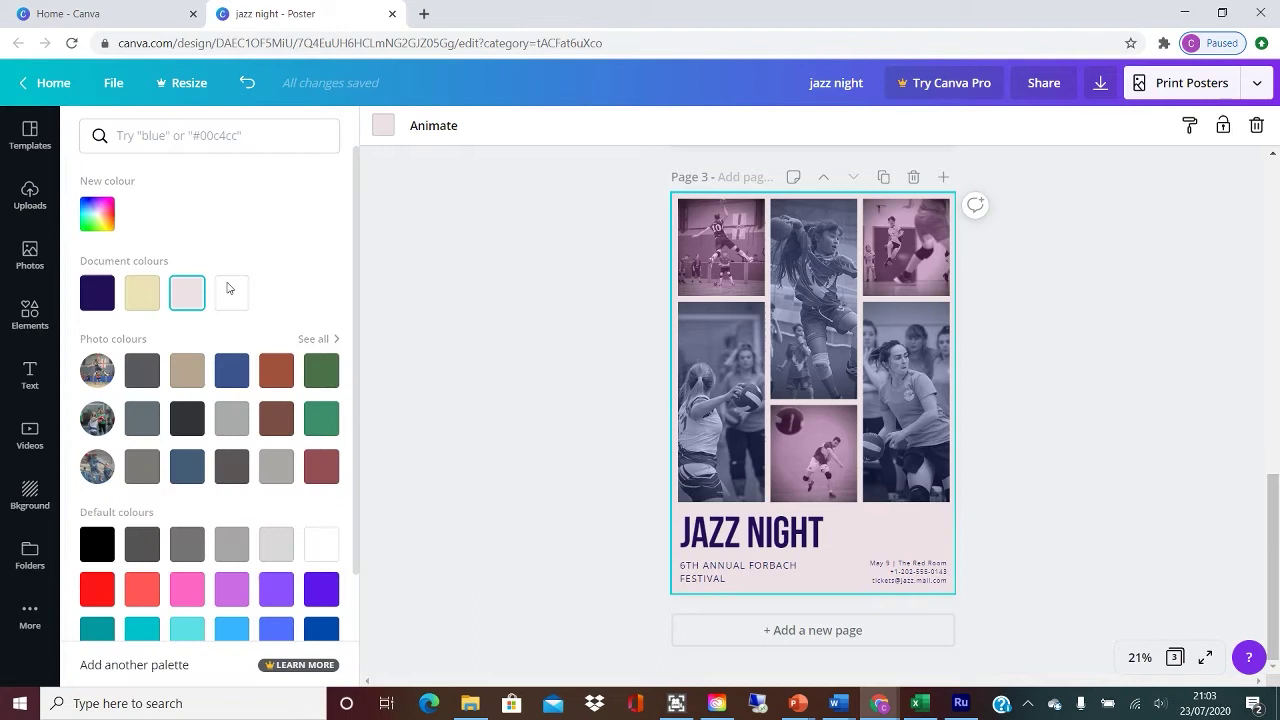
click(491, 363)
Replace the JAZZ NIGHT heading with "LET'S PLAY DODGEBALL!", set at size 100 and scaled up to 129
click(839, 542)
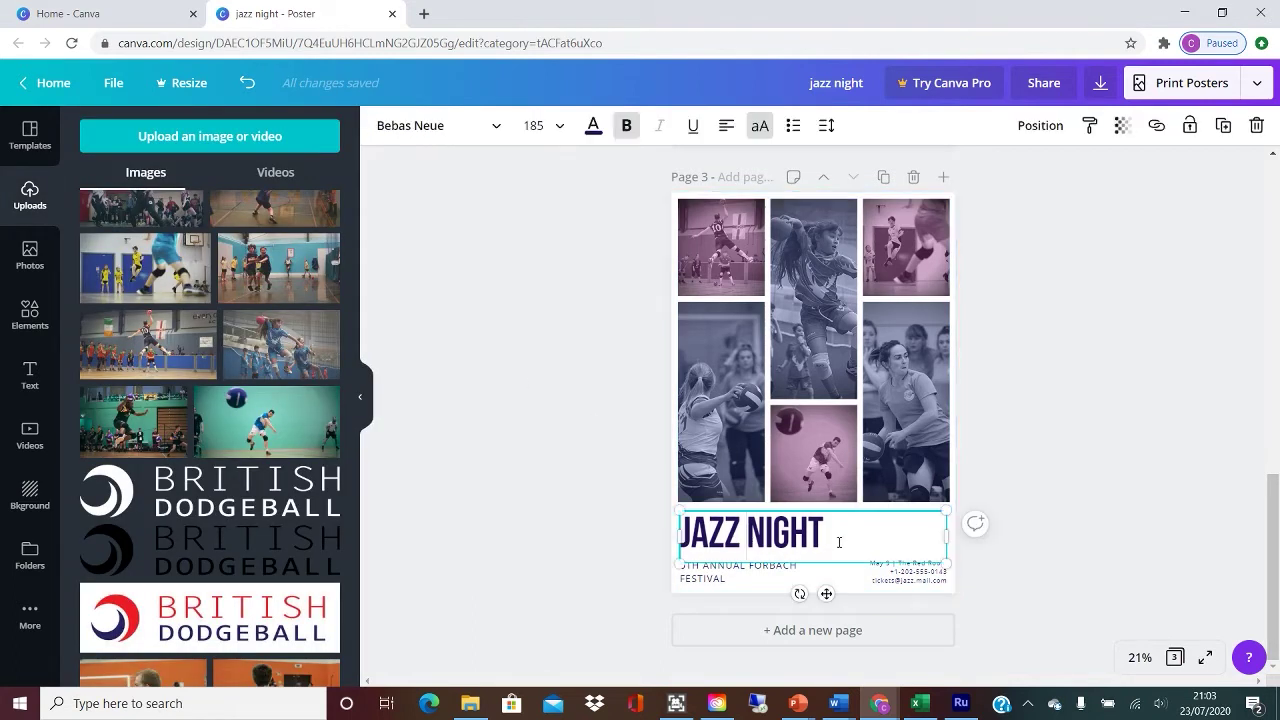
drag(839, 542, 637, 549)
text(LET'S PLAY DODGE)
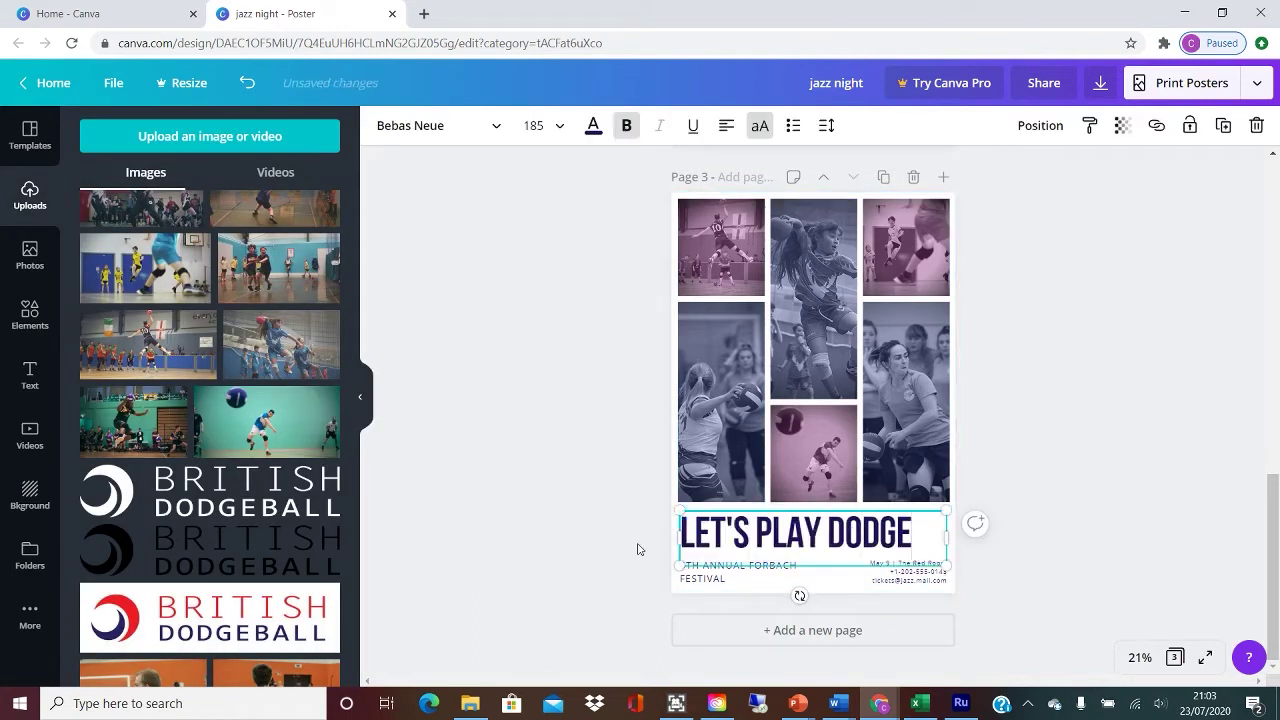
text(B)
key(ctrl+a)
click(533, 125)
text(100)
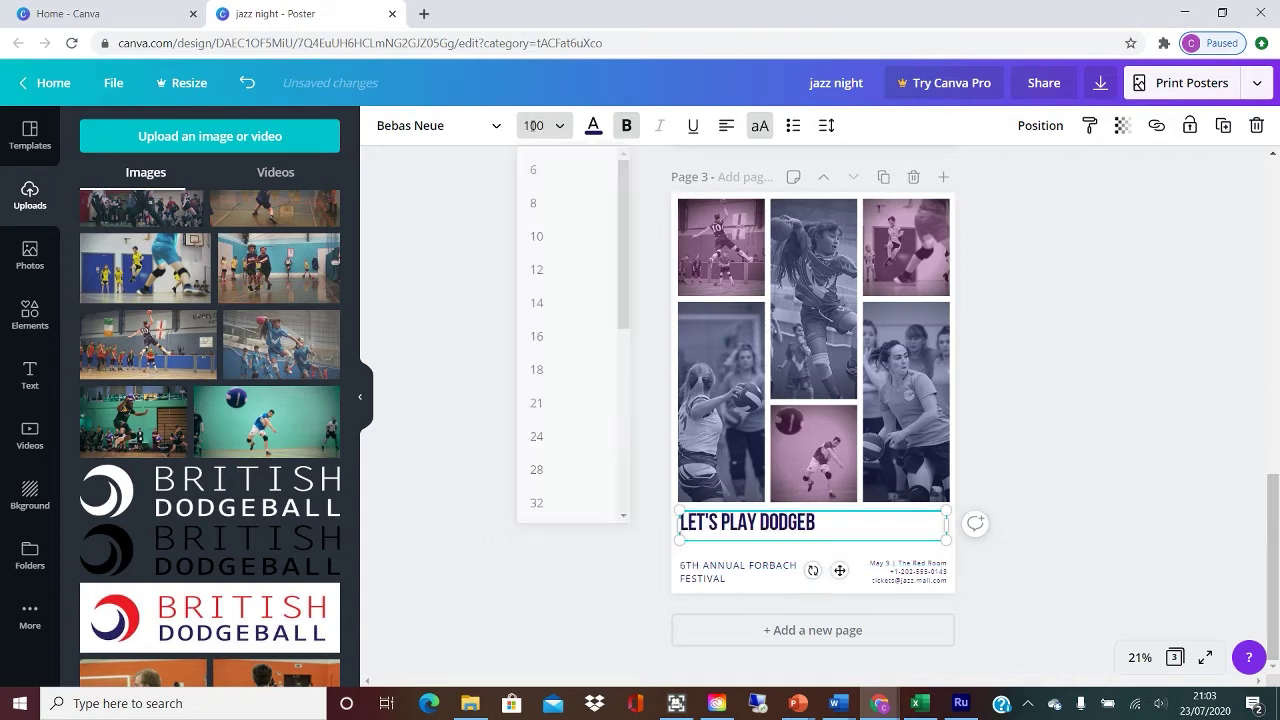
key(Return)
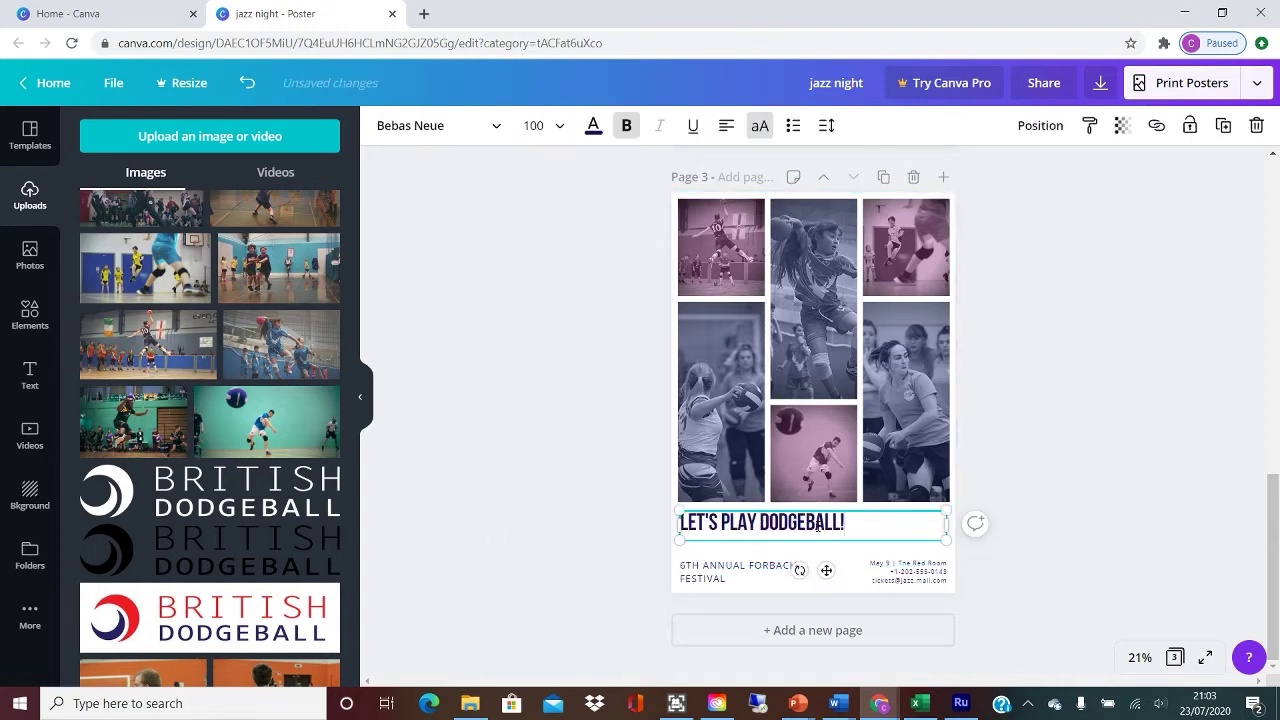
drag(962, 550, 1017, 569)
Replace the festival subtitle with "ALL WELCOME!" and "LOOKING TO GET FIT AND HAVE FUN?" and scale it to fit below the heading
click(699, 580)
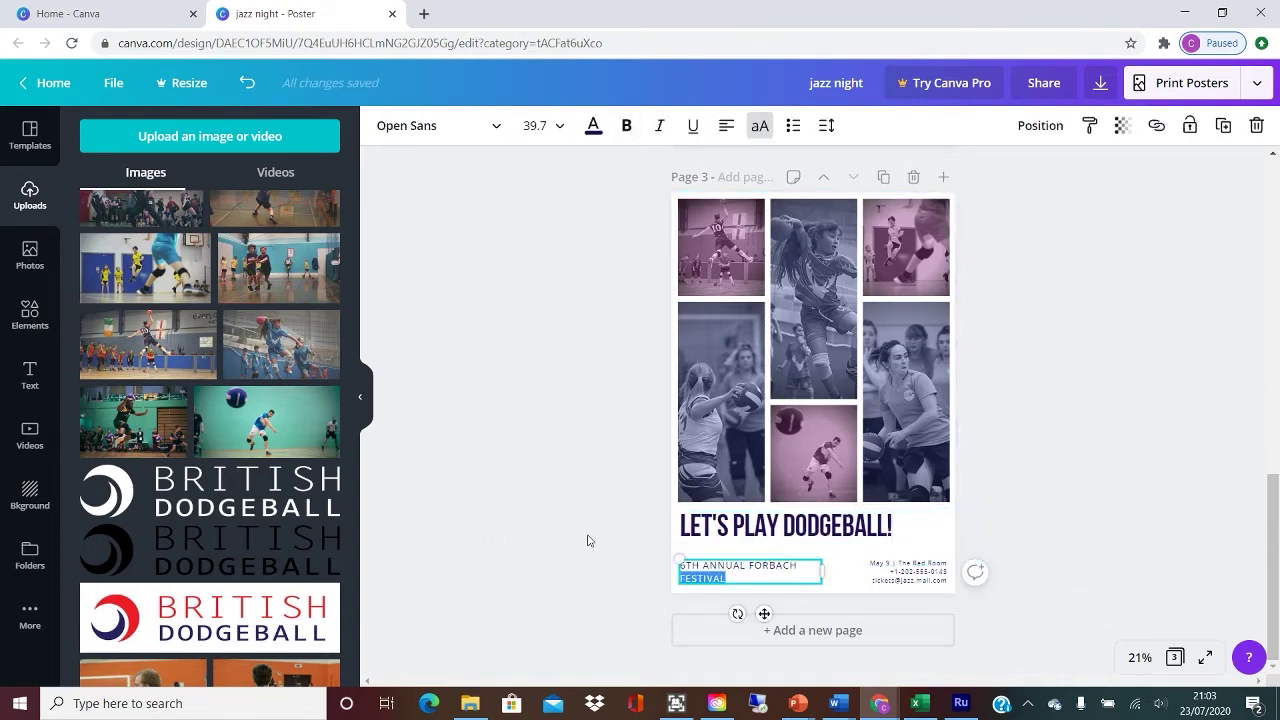
text(ALL WELCOME)
drag(681, 557, 749, 540)
key(Return)
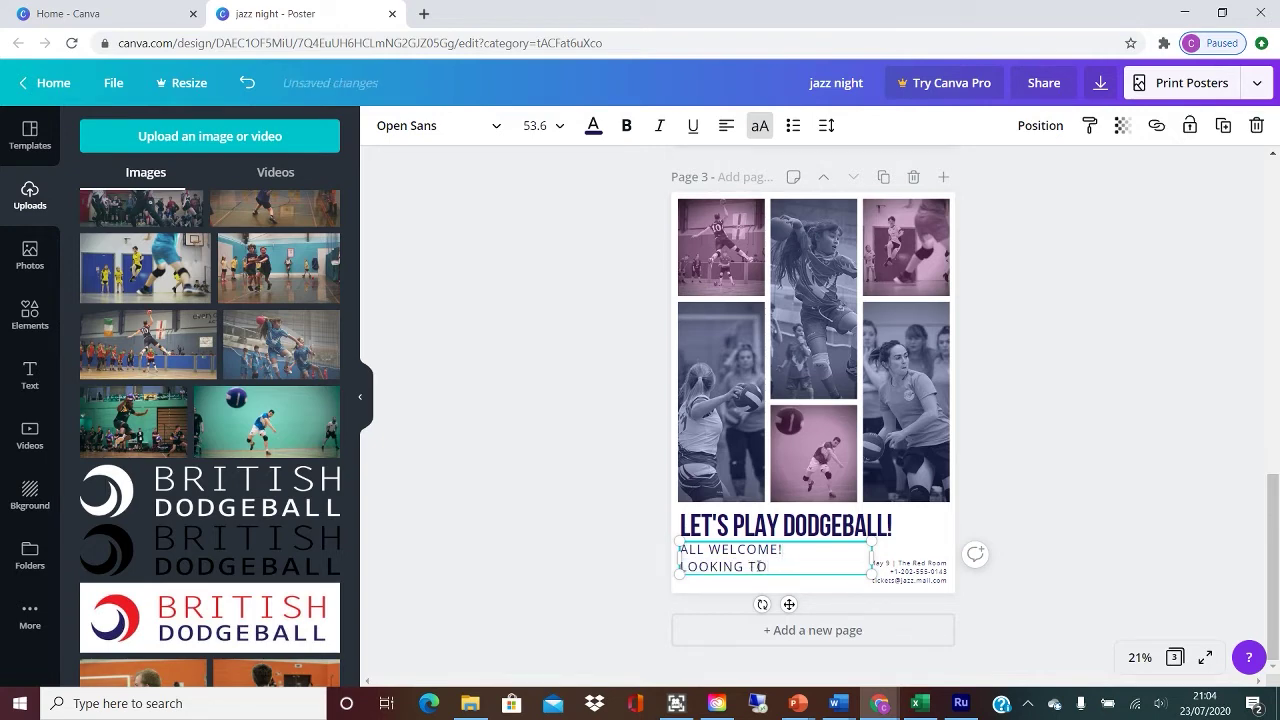
text(LOOKING TO GET FIT AND HAVE FUN?)
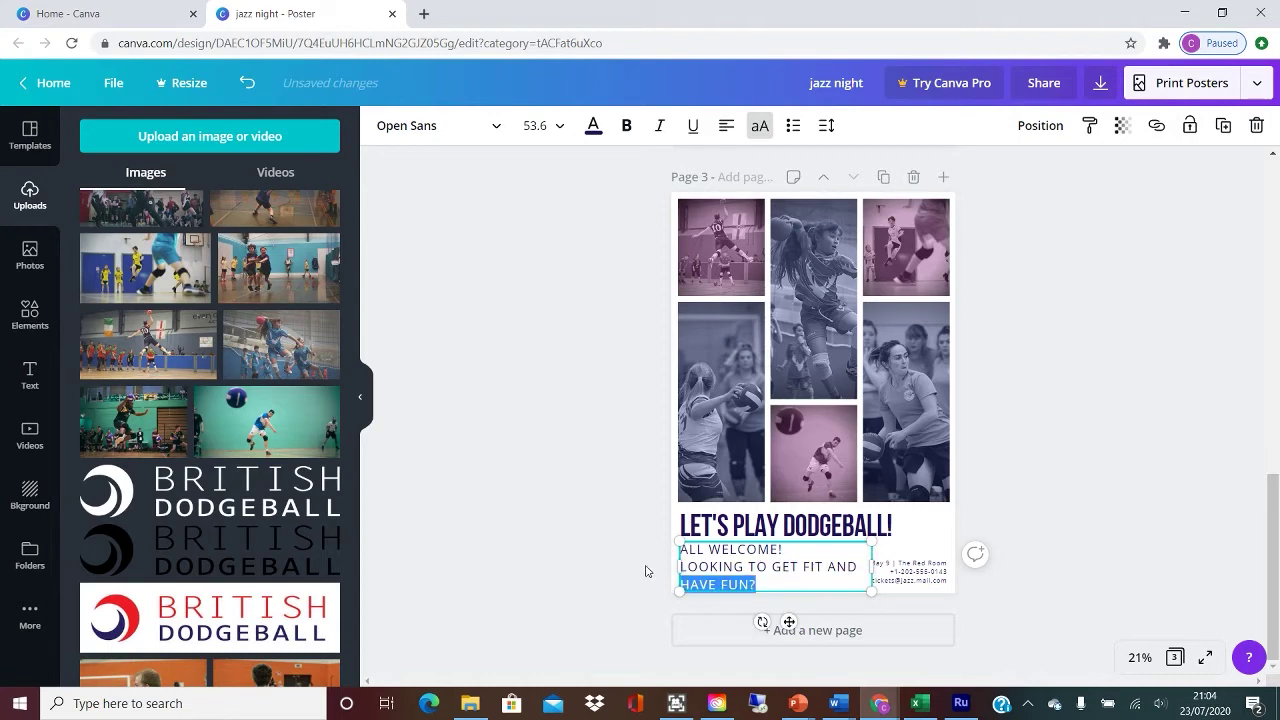
drag(646, 571, 664, 537)
drag(854, 586, 874, 562)
Replace the contact details with "TRAINING @ MEDWAY SPORTS HALL", "TUESDAYS 7-8PM" and "SATURDAYS 9-11AM" at font size 25
click(897, 578)
key(ctrl+a)
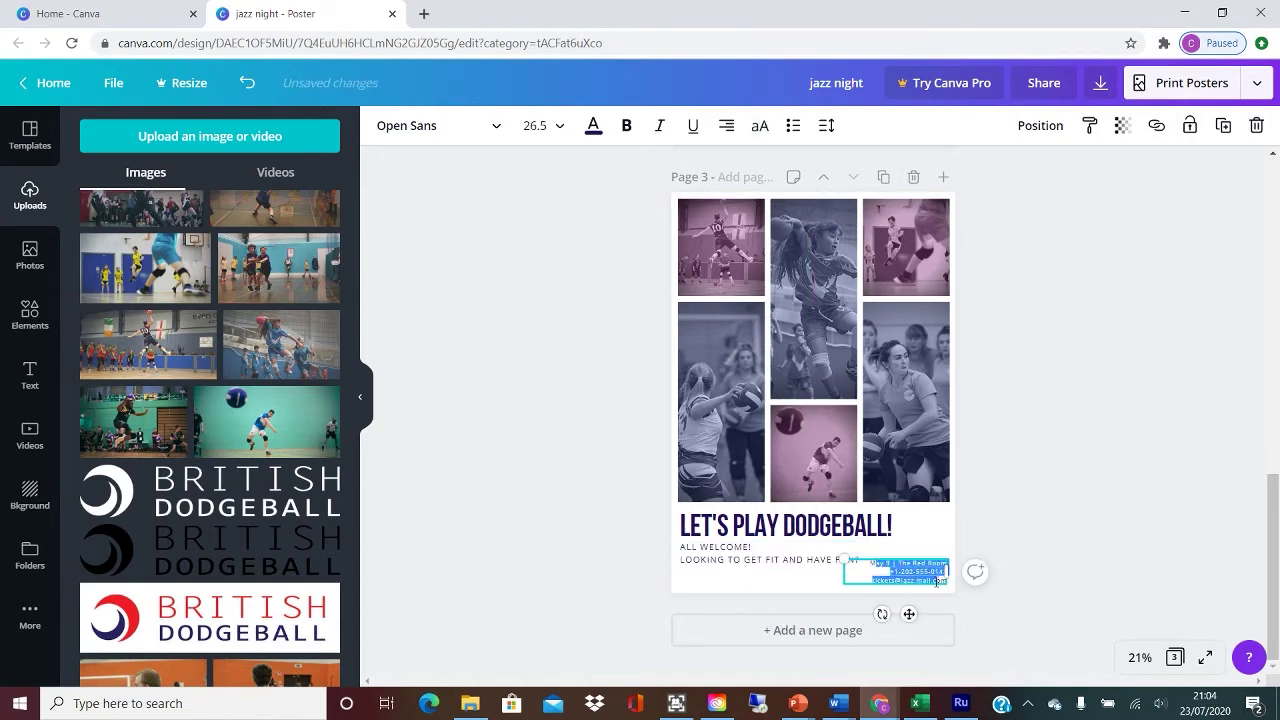
key(BackSpace)
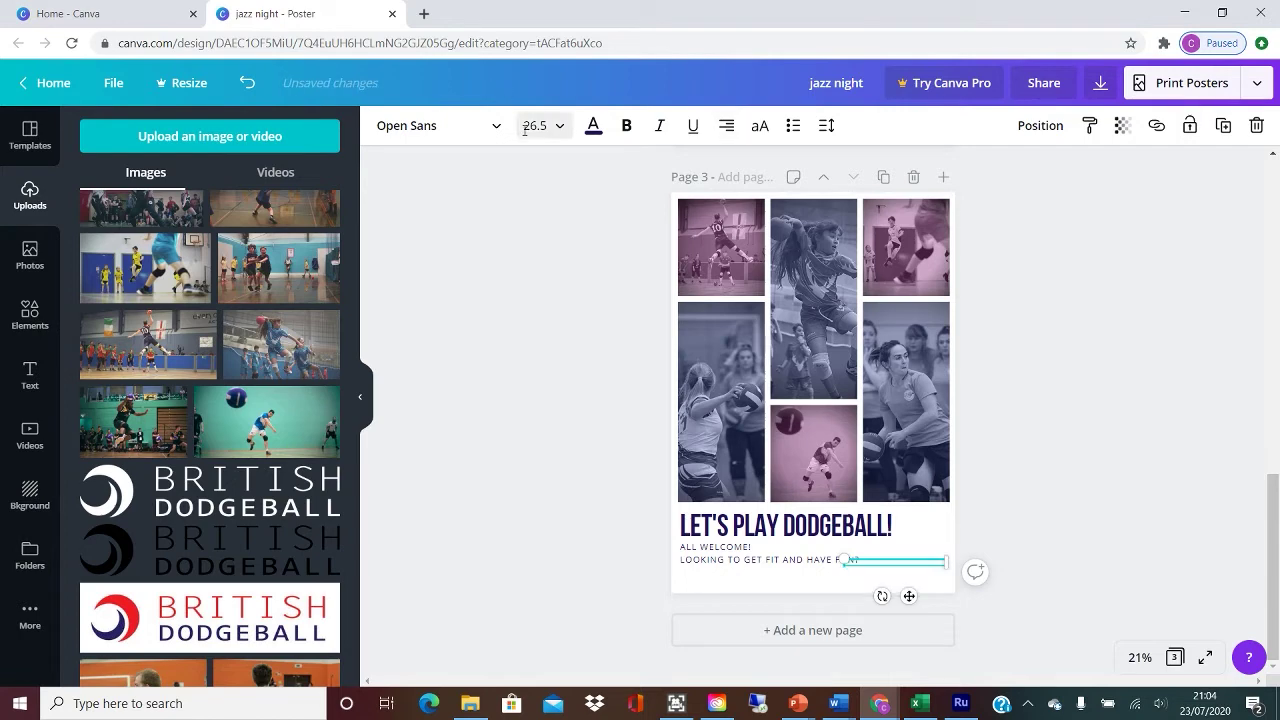
click(530, 126)
text(25)
key(Return)
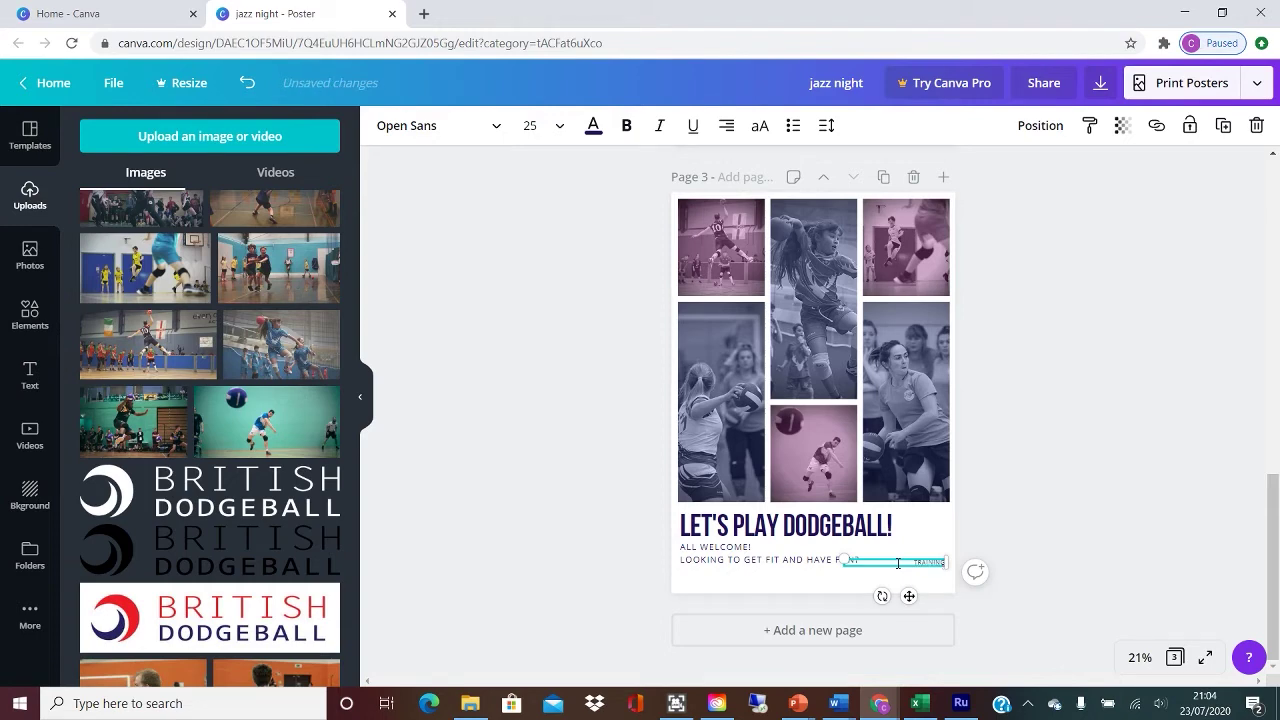
drag(905, 597, 902, 610)
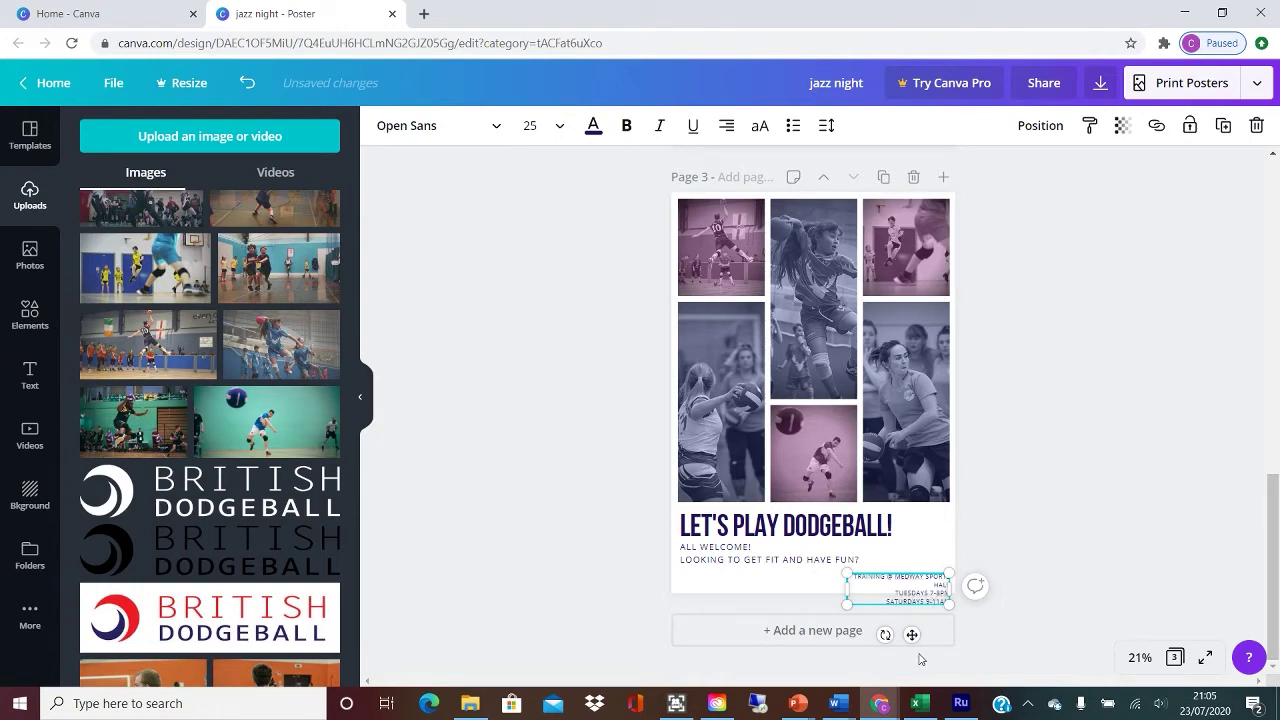
Narrow the welcome text so it wraps onto three lines, and fit the training details into the poster's lower-right corner
click(846, 558)
drag(871, 554, 772, 558)
click(926, 591)
click(797, 578)
click(609, 543)
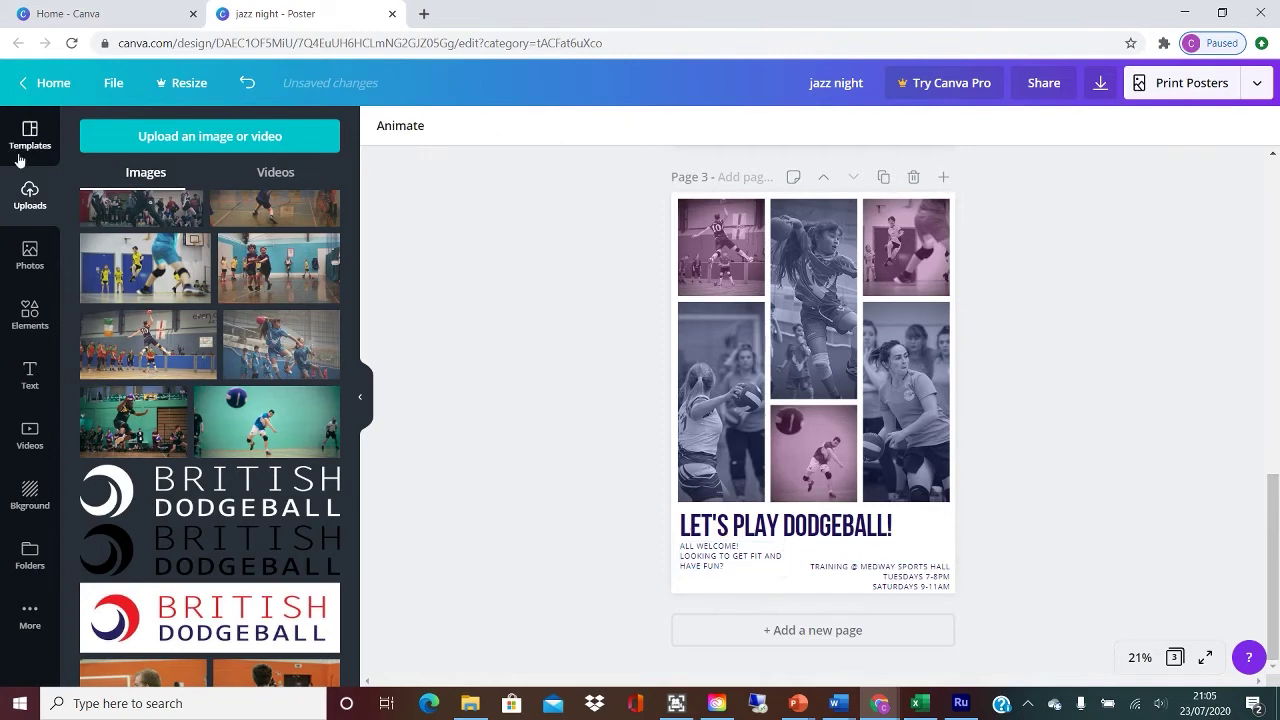
Find a light-blue round FACEBOOK icon among the elements and place it small beside the heading
click(33, 302)
click(143, 243)
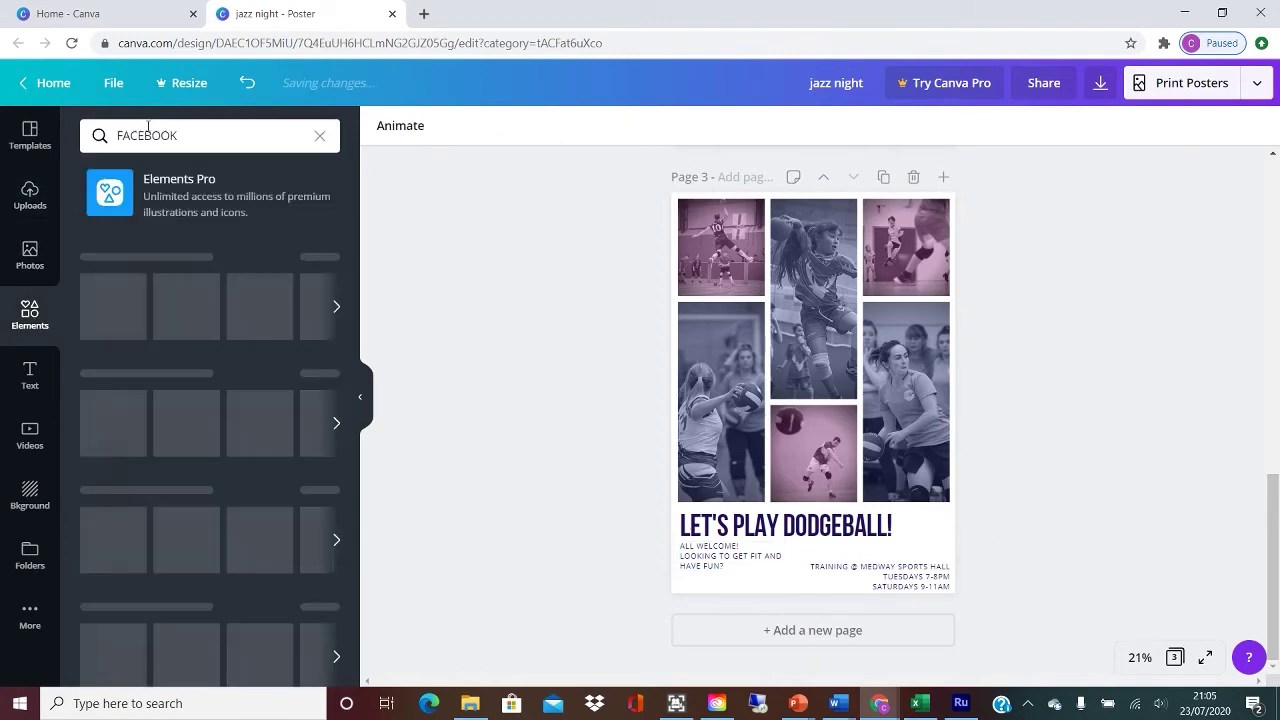
click(211, 465)
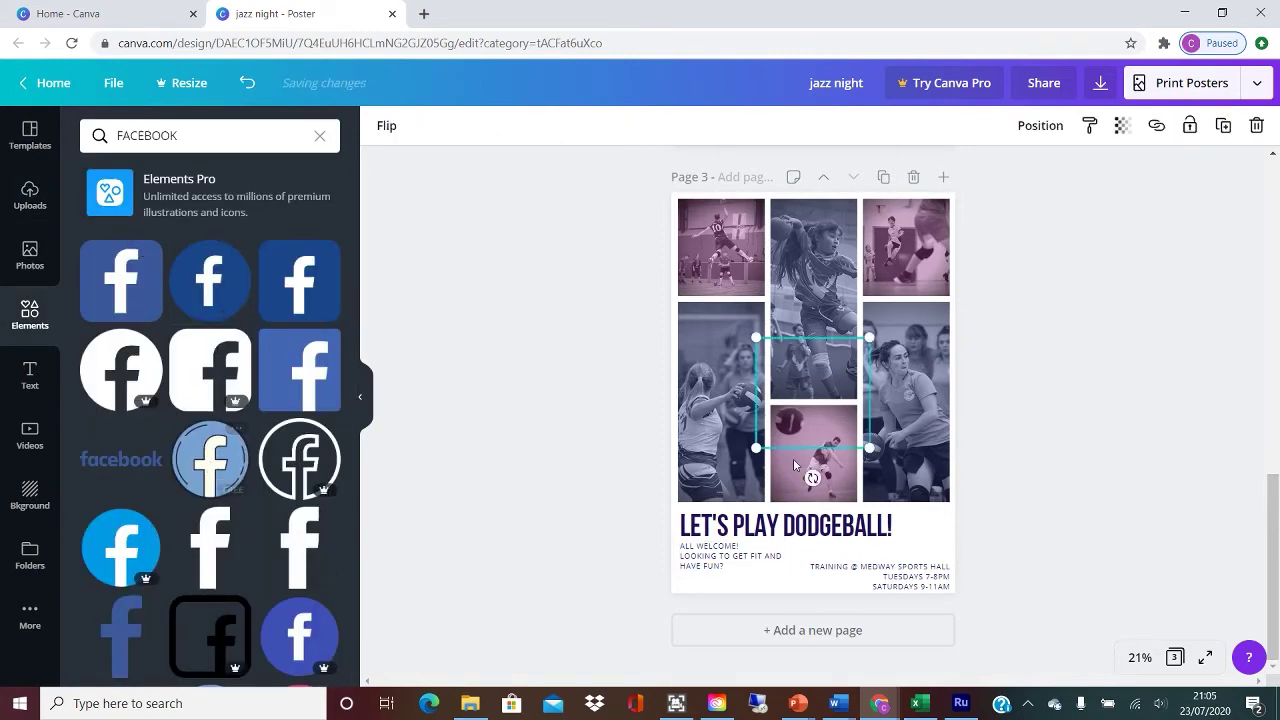
drag(755, 338, 732, 570)
Duplicate the heading, change the copy to "FALCON DODGEBALL" at size 64.5 and place it beneath the Facebook icon
click(844, 525)
key(ctrl+d)
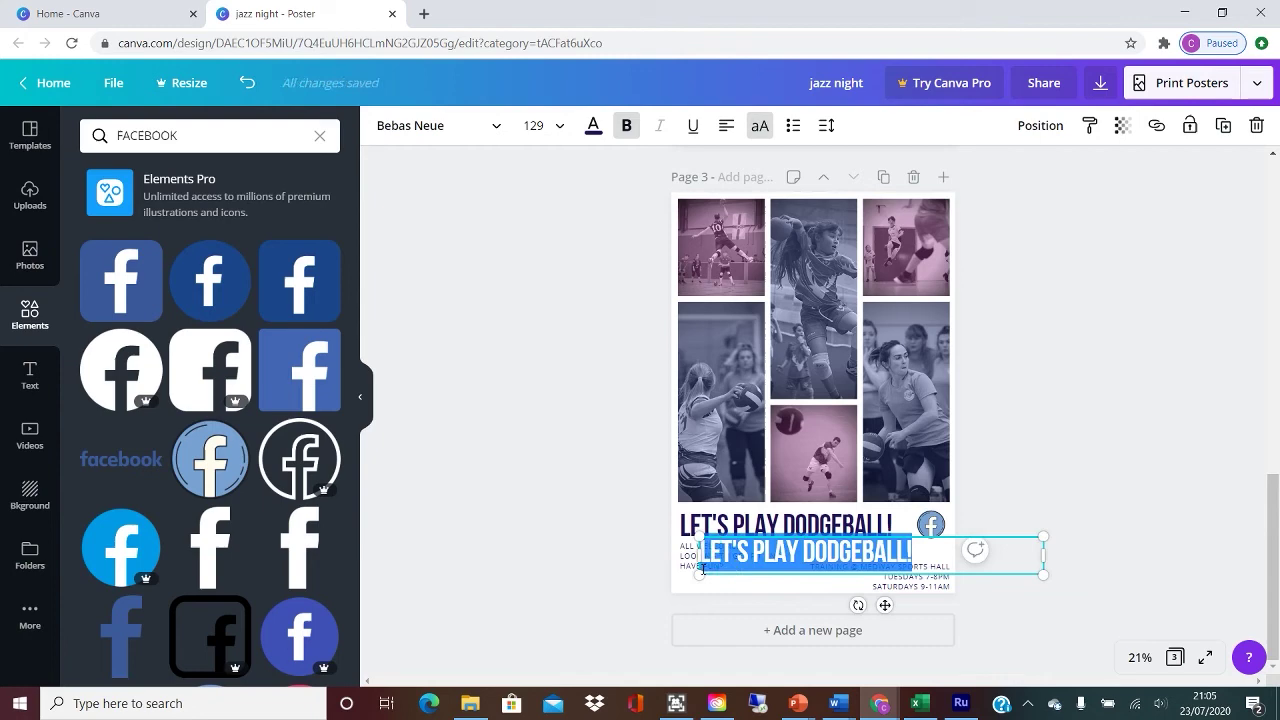
text(FALCON)
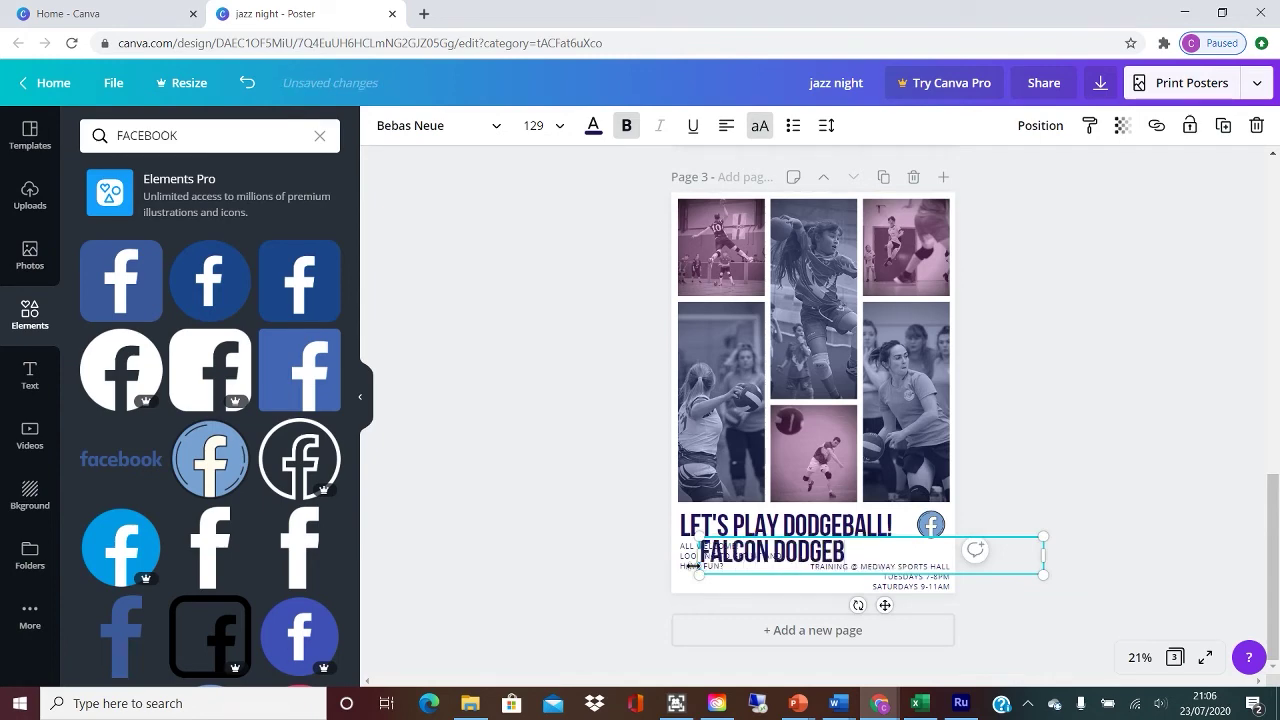
mouse_move(752, 568)
mouse_down()
mouse_move(906, 556)
mouse_move(898, 541)
mouse_up()
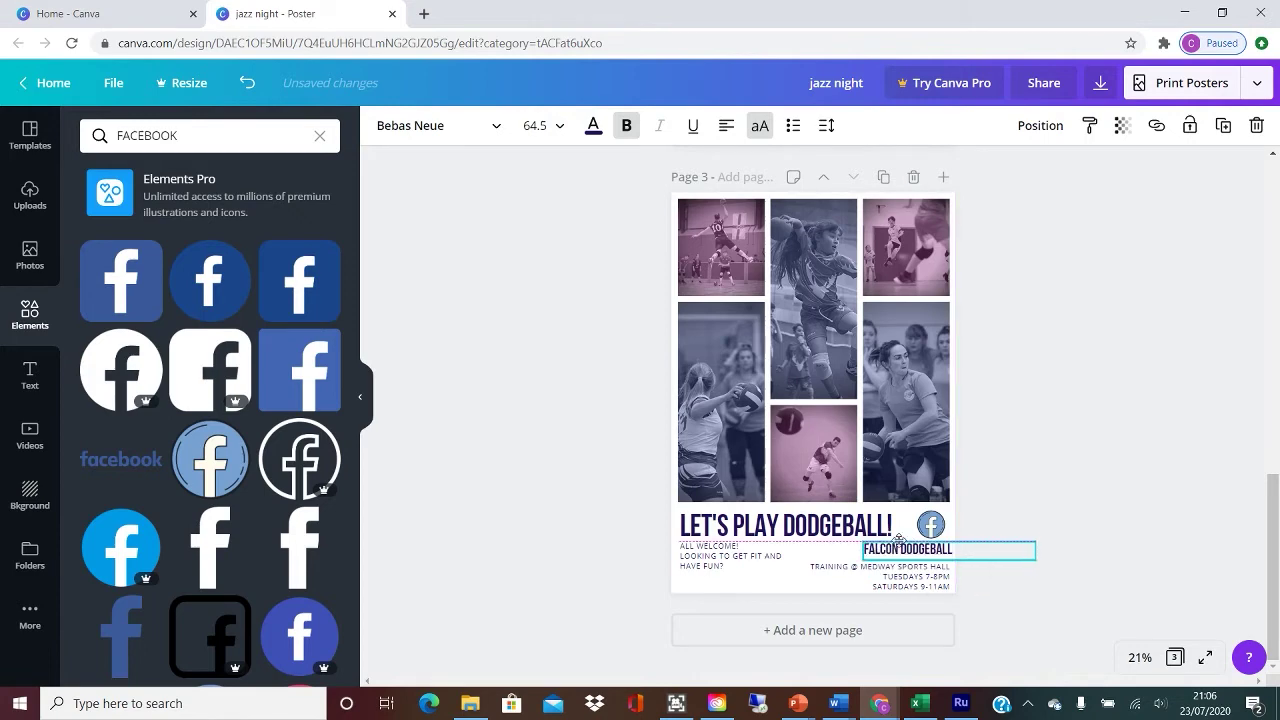
click(662, 575)
Nudge the LET'S PLAY DODGEBALL! heading and the welcome text slightly upward, and the heading slightly left
click(800, 525)
key(Up)
key(Up)
key(Up)
key(Up)
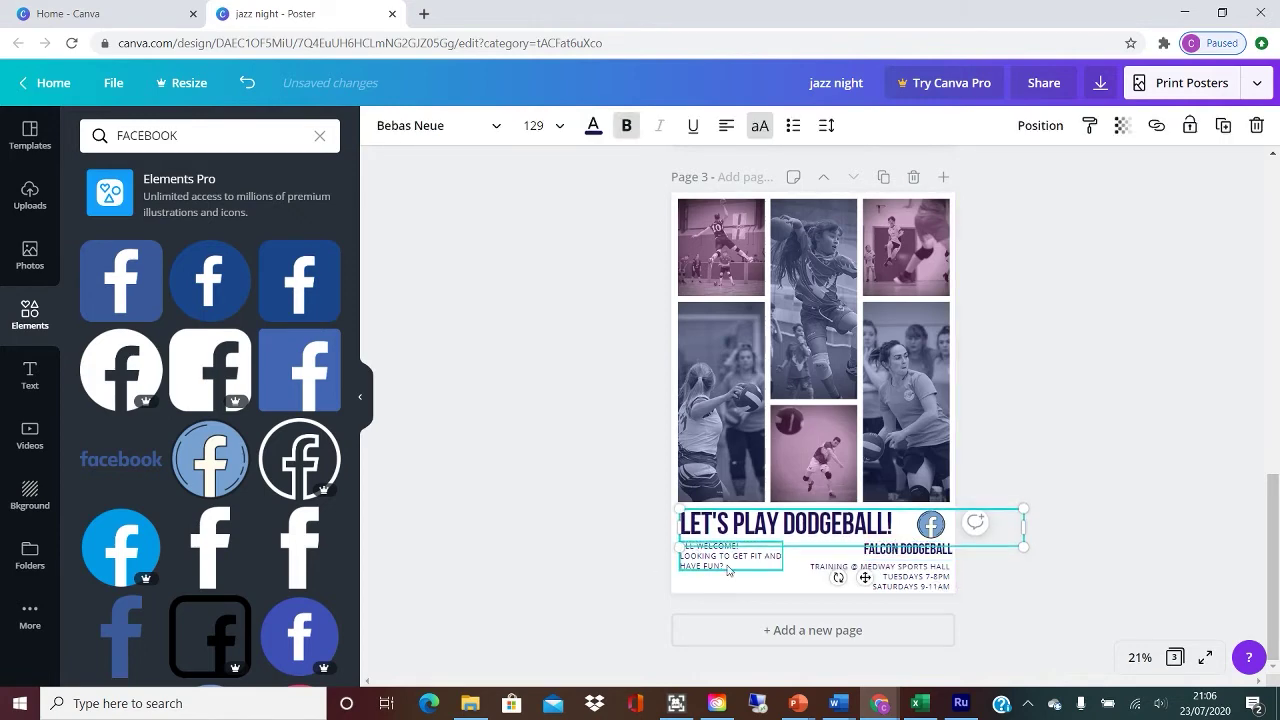
click(729, 568)
key(Up)
key(Up)
click(700, 526)
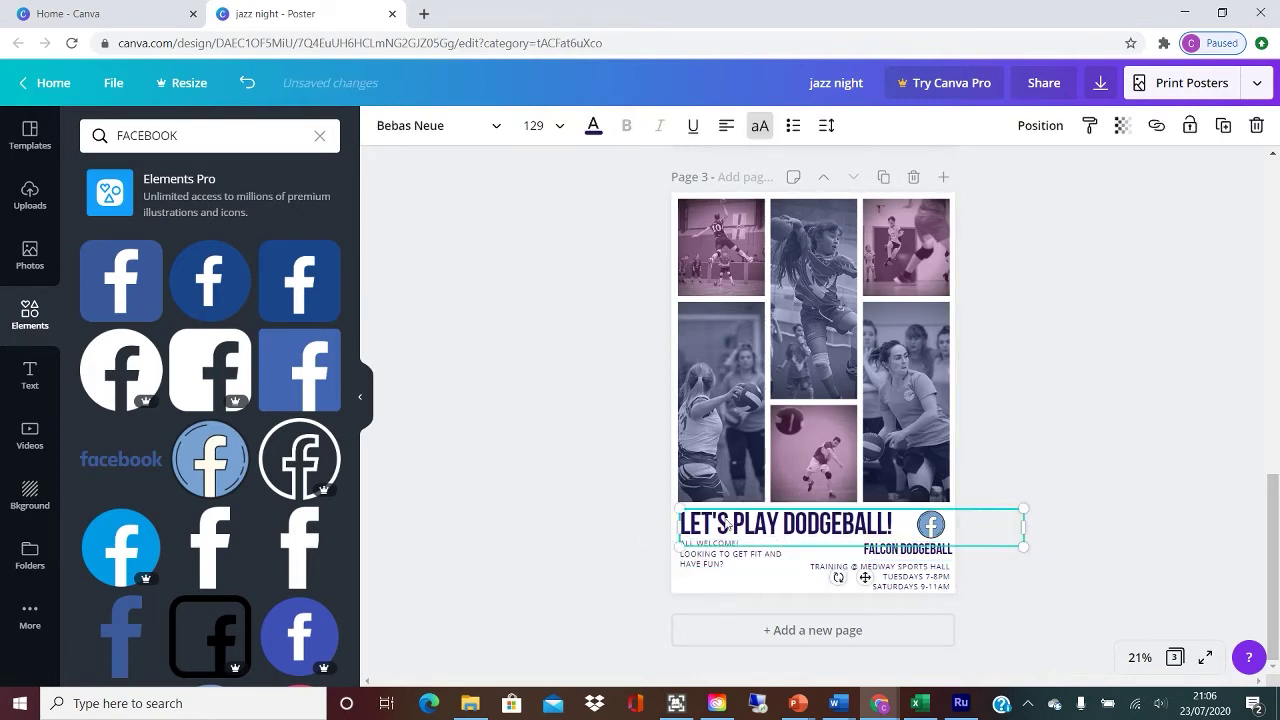
click(727, 567)
click(620, 536)
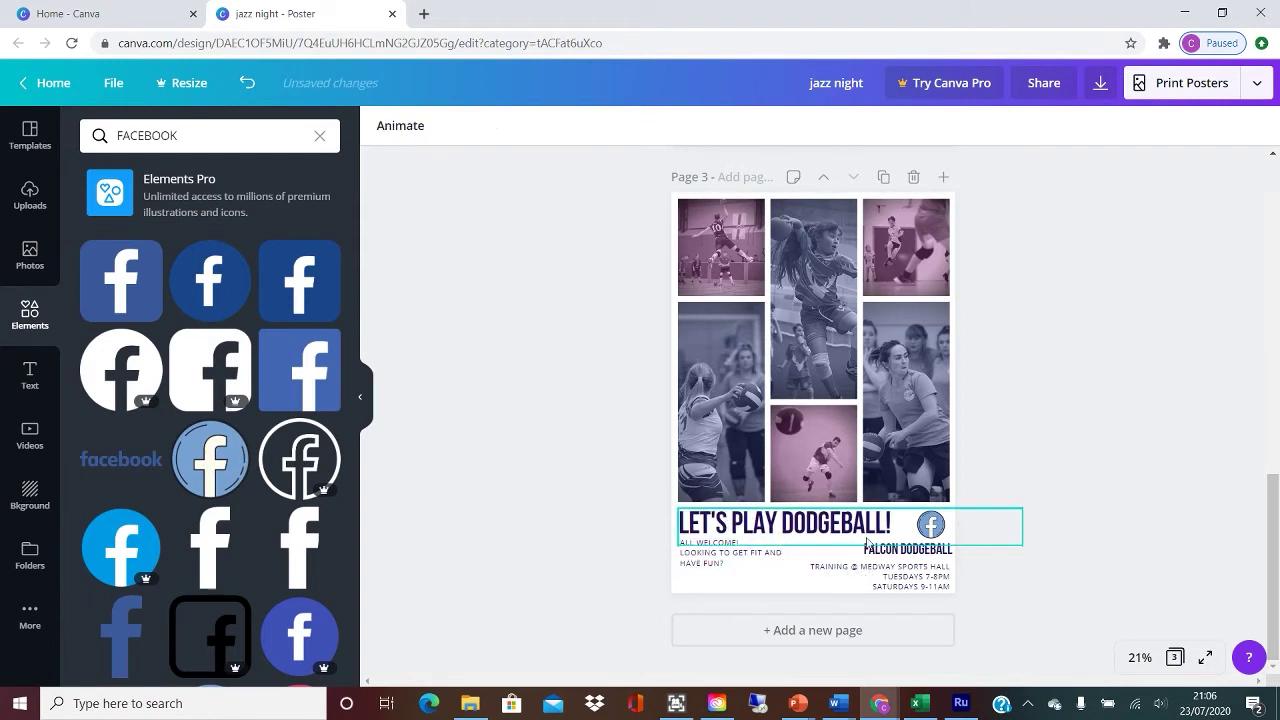
Line up the FALCON DODGEBALL text and the Facebook icon with the right edge of the training details
click(913, 552)
click(930, 523)
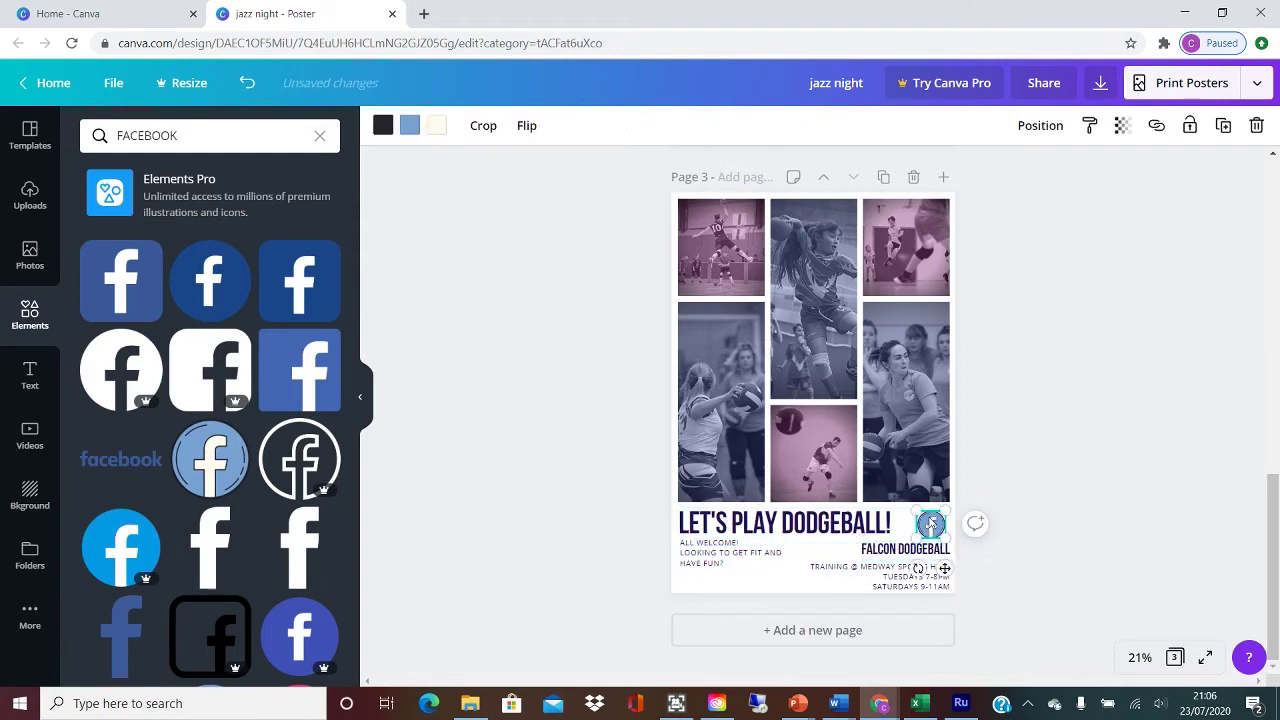
click(1054, 517)
Place a copy of the FALCON DODGEBALL text at the poster's lower-left corner, reading "FIRST TWO SESSIONS FREE!"
mouse_move(896, 548)
mouse_down()
mouse_move(748, 585)
mouse_move(715, 579)
mouse_up()
double_click(720, 585)
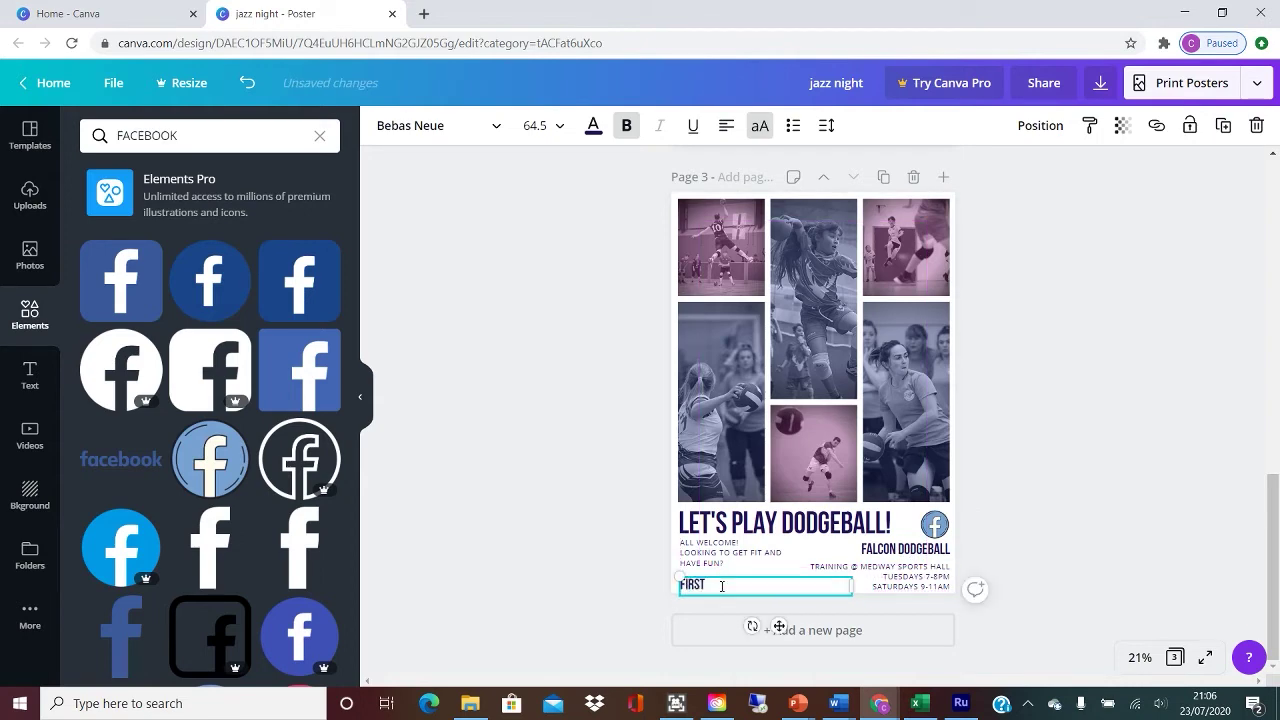
click(570, 533)
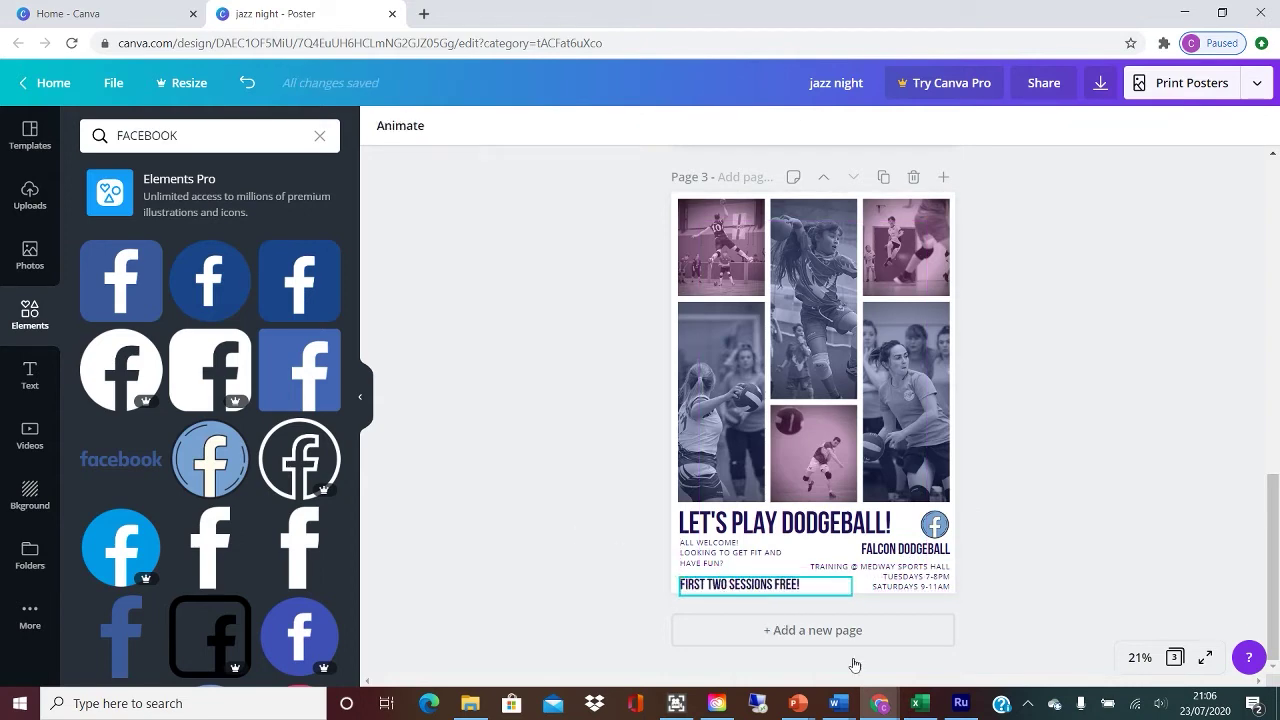
click(754, 586)
click(1065, 412)
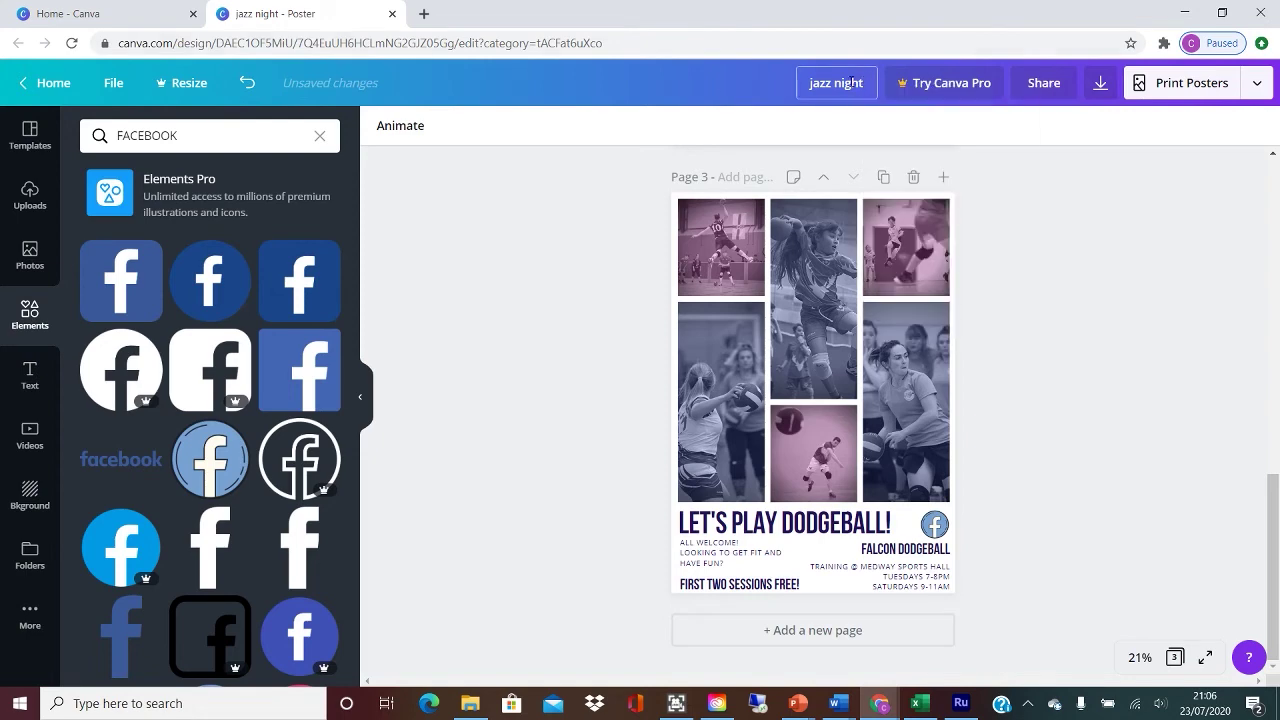
Title the design DODGEBALL LEAFLET and download only page 3 as a PDF print file
click(1101, 84)
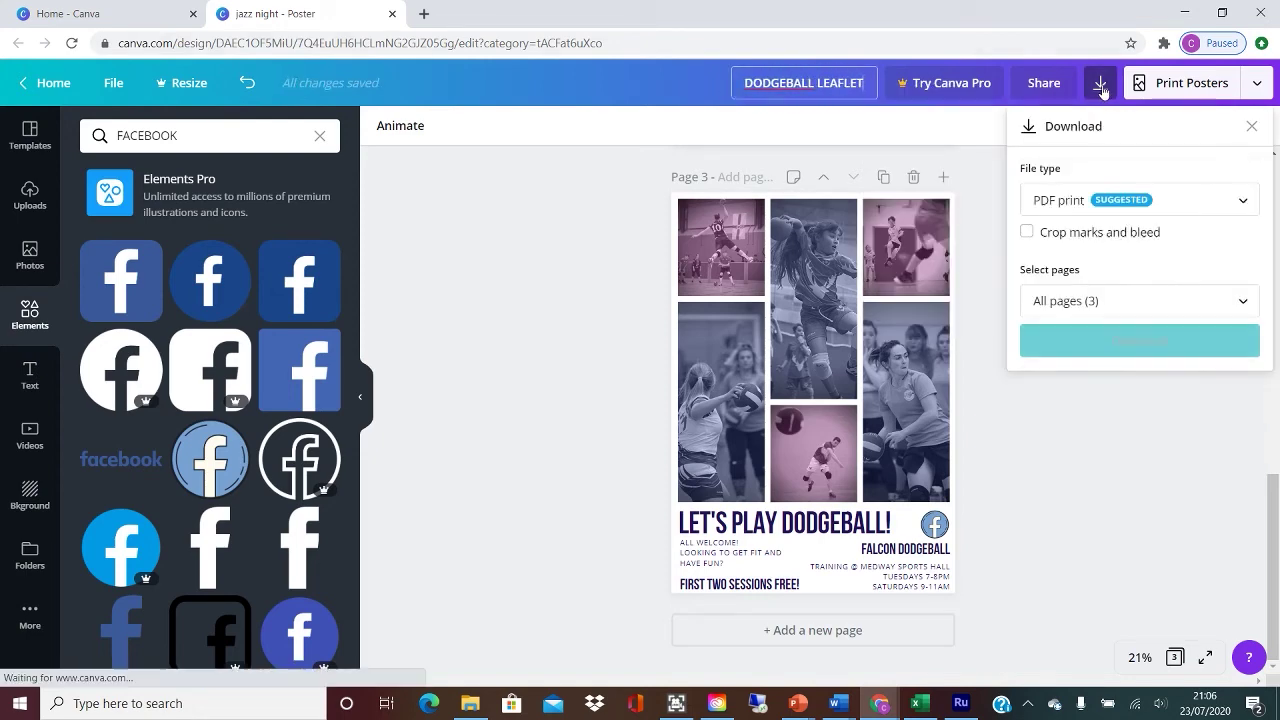
click(1100, 200)
click(1052, 233)
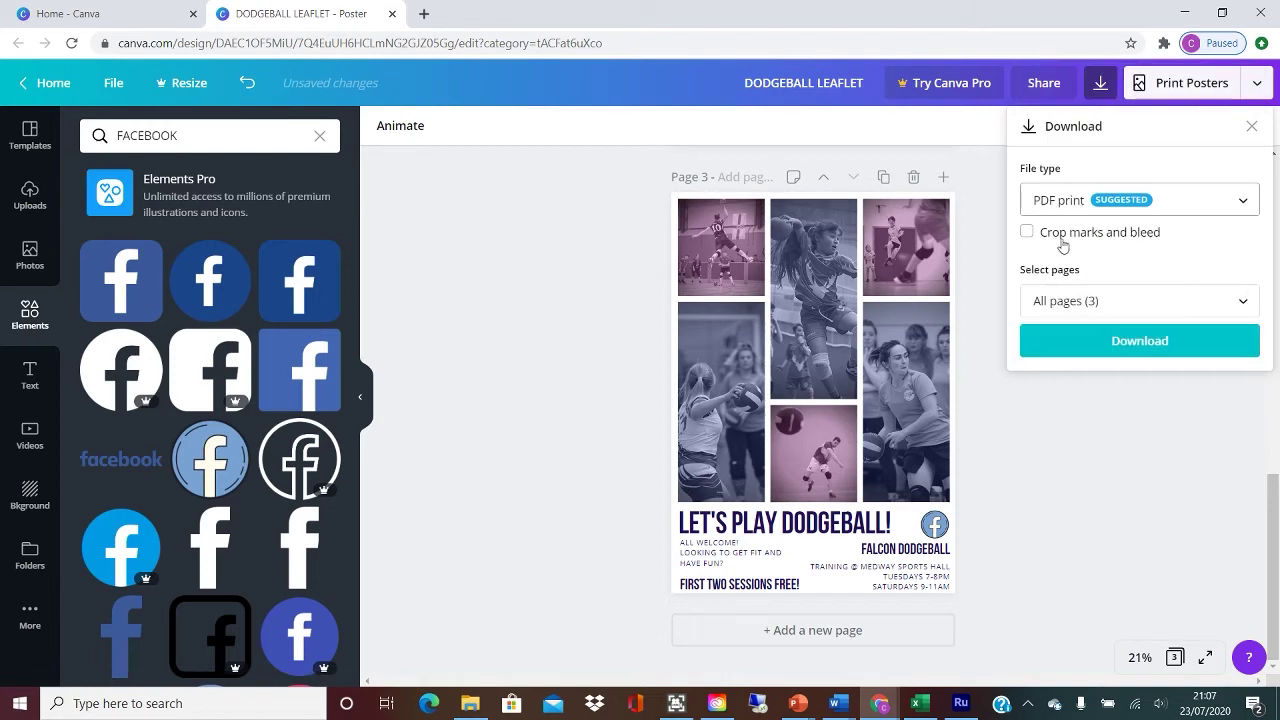
click(1048, 302)
click(1230, 485)
click(1139, 547)
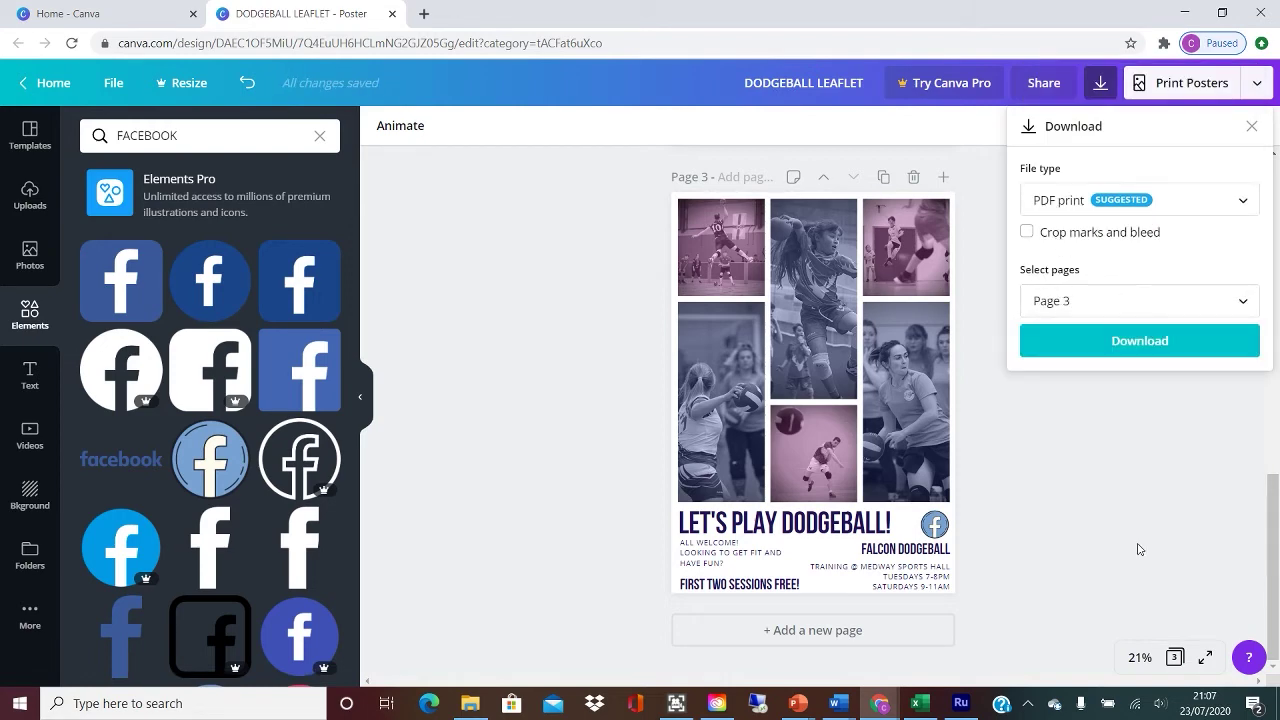
click(1112, 341)
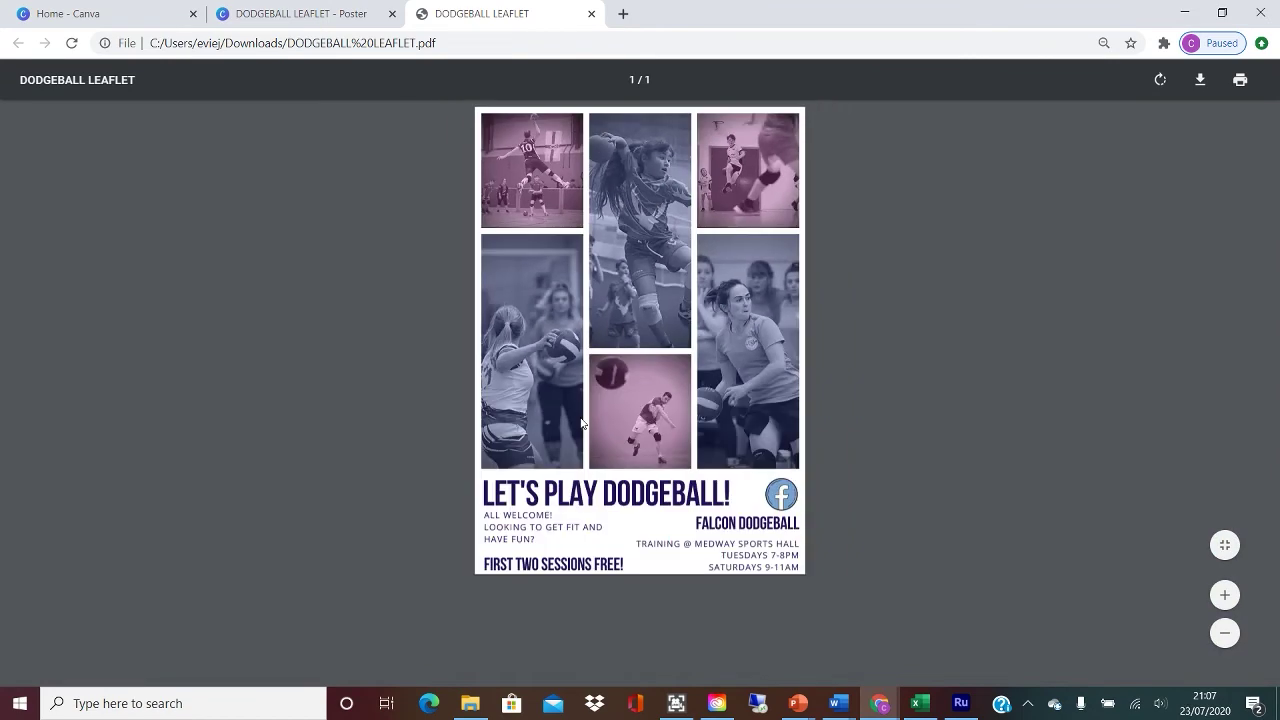
Inspect the downloaded leaflet PDF up close and return to page 1 of the Canva design
scroll(580, 422, up, 1)
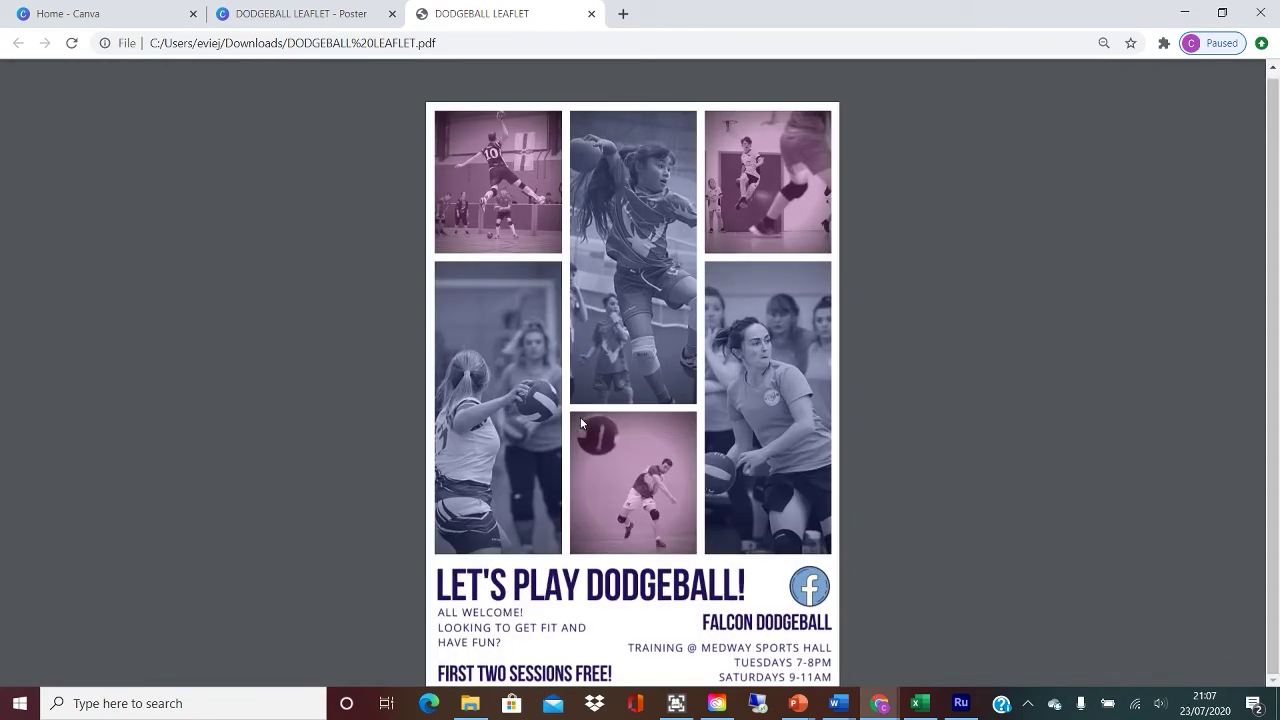
click(251, 16)
click(1019, 218)
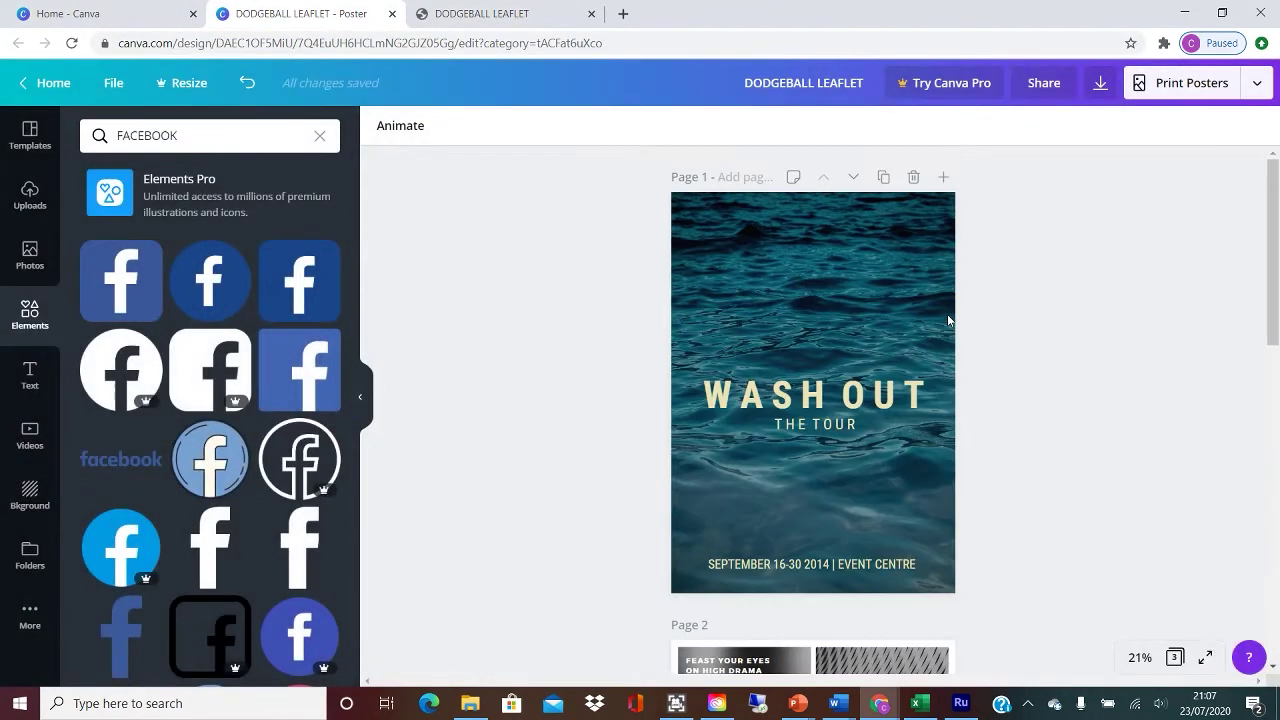
Browse the stock photos and the uploaded dodgeball images
click(30, 255)
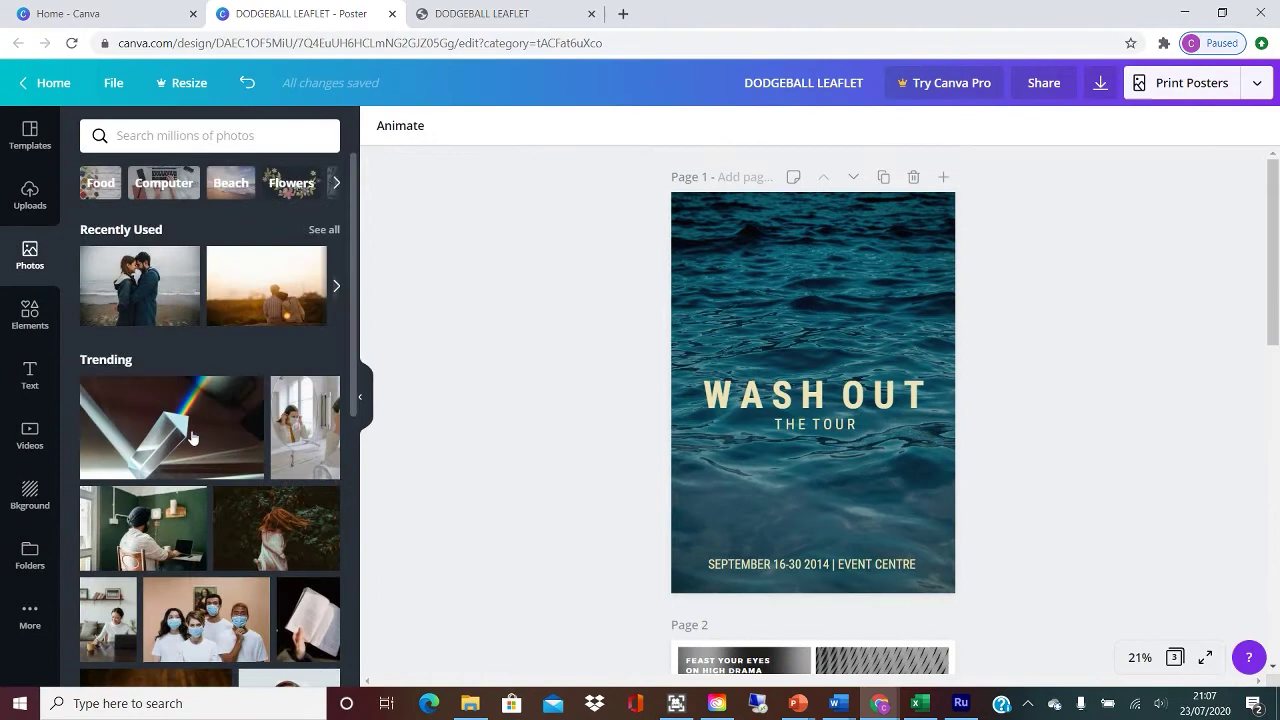
click(28, 190)
scroll(160, 440, up, 1)
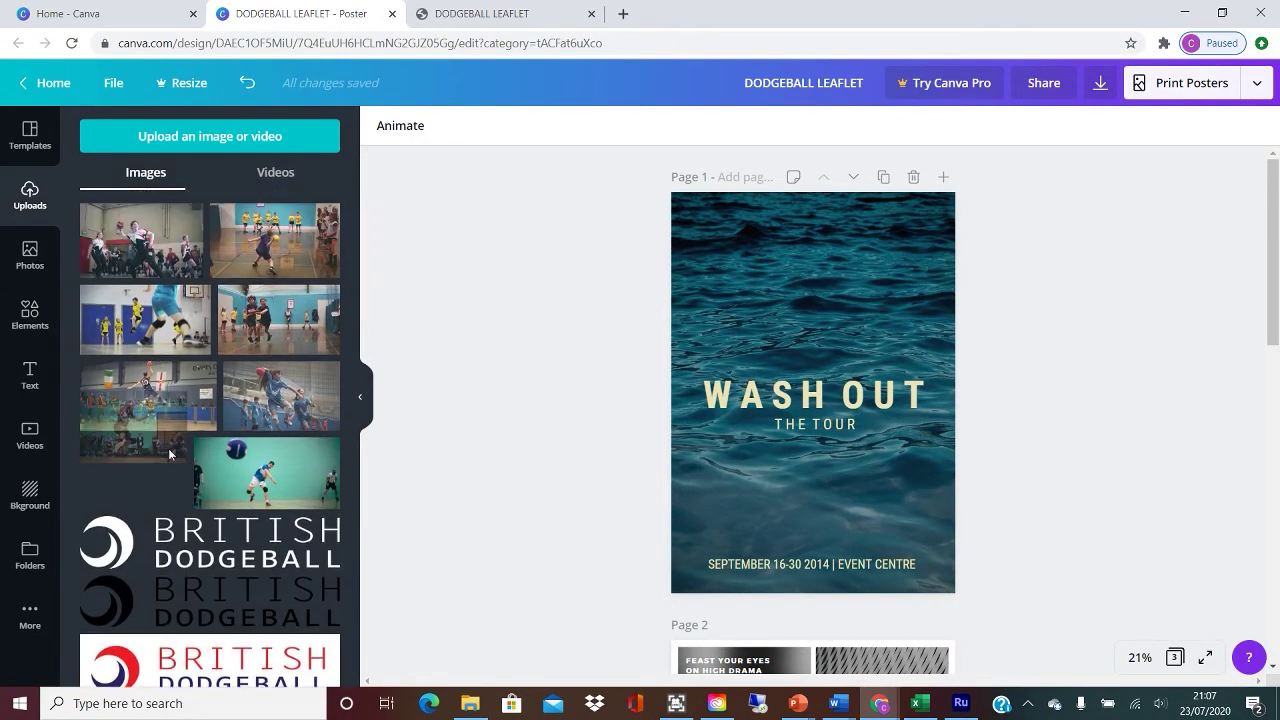
Replace page 1's background with the uploaded photo of two celebrating boys, and reposition the crop so both boys are in frame
drag(92, 451, 747, 223)
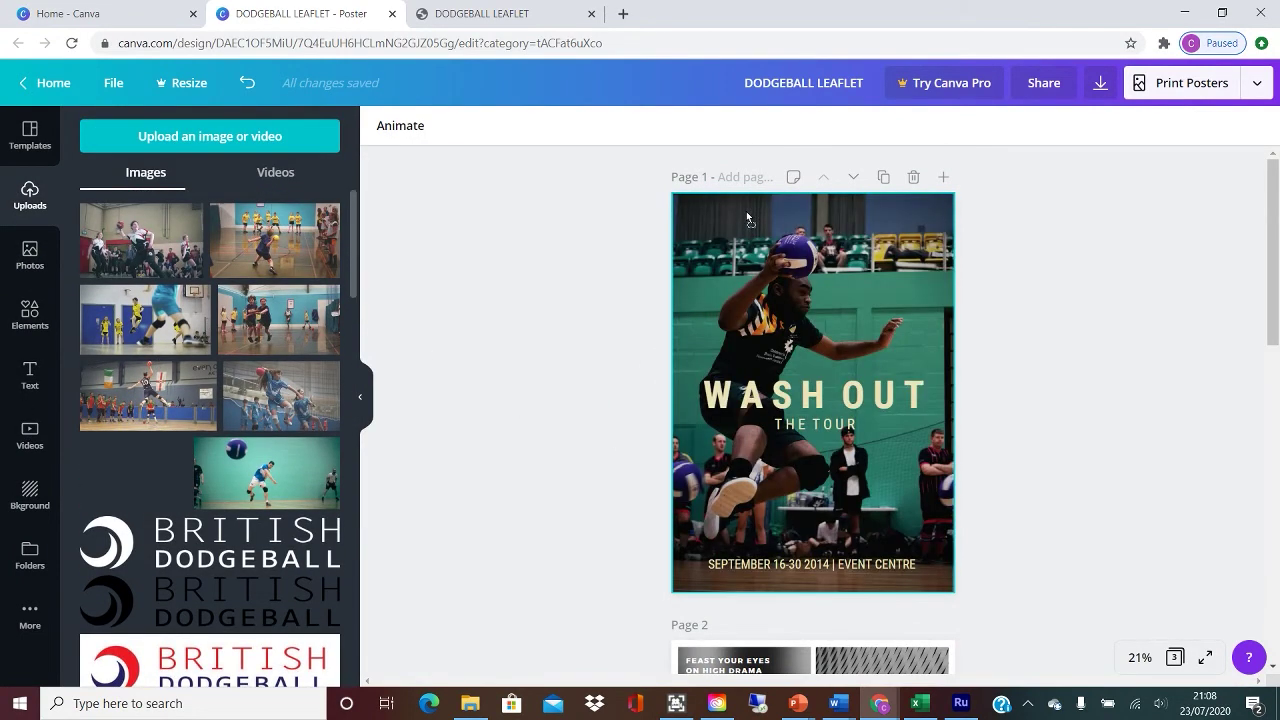
drag(156, 258, 827, 208)
drag(273, 348, 773, 266)
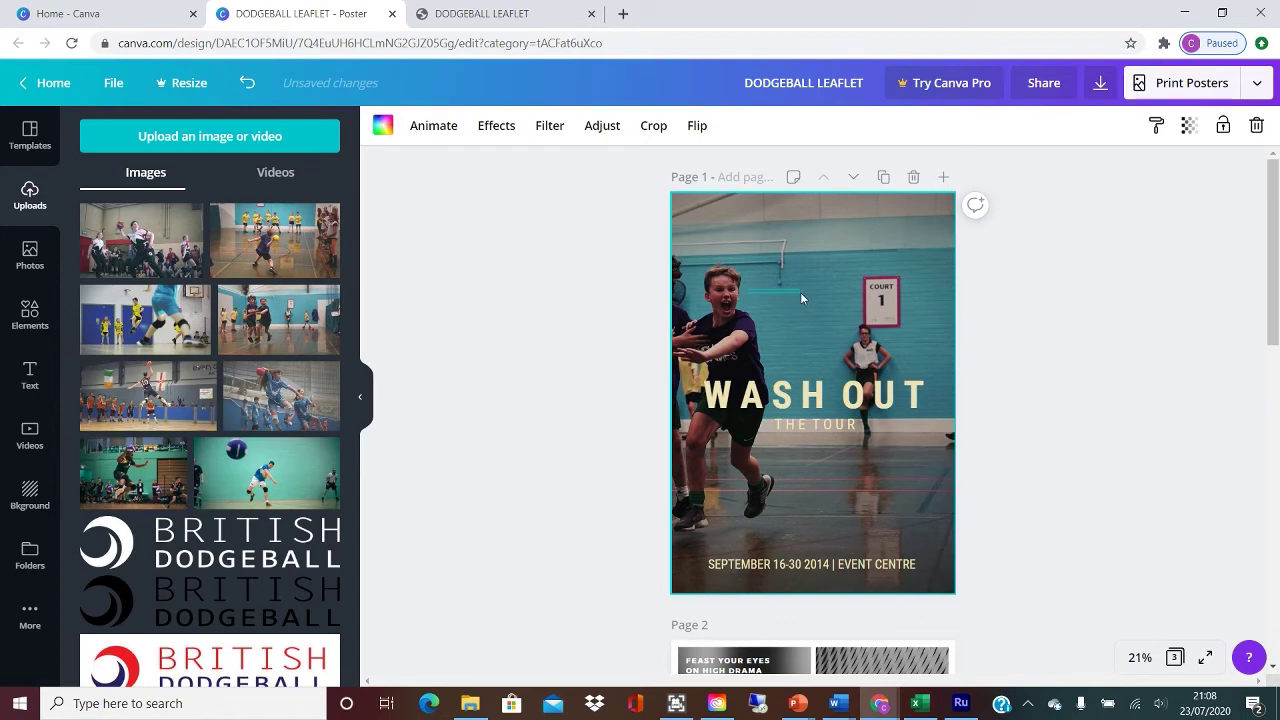
double_click(804, 318)
drag(797, 309, 911, 306)
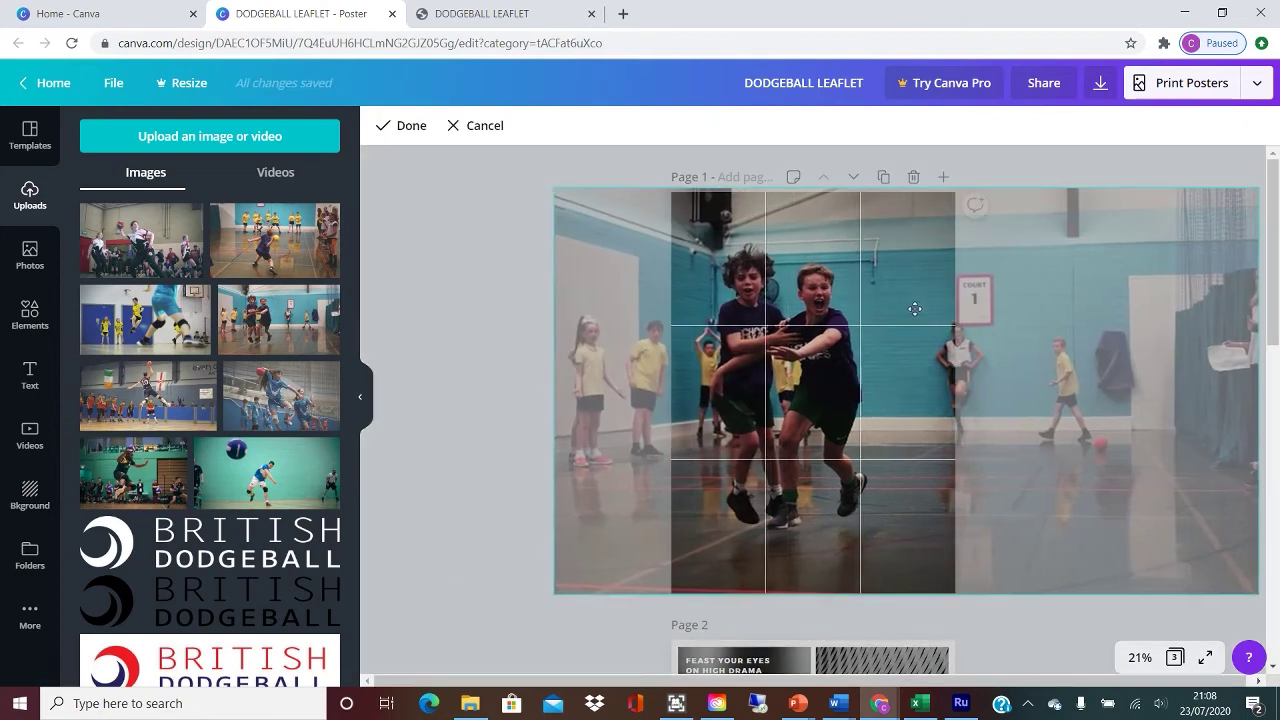
Replace the WASH OUT heading on page 1 with "WANT TO HAVE"
click(812, 392)
drag(703, 394, 922, 394)
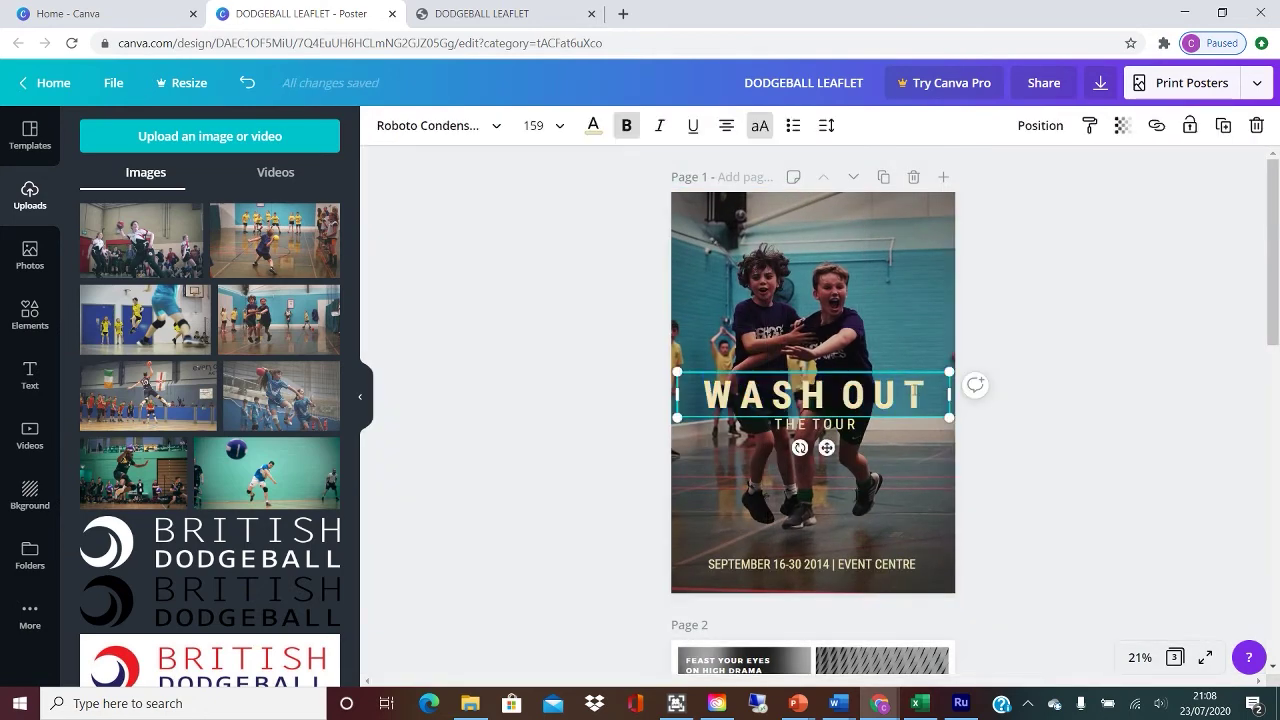
triple_click(918, 391)
text(WANT TO HAVE)
Replace the THE TOUR subtitle with "THIS MUCH FUN?" and enlarge it to about size 92.5 beneath the heading
click(789, 424)
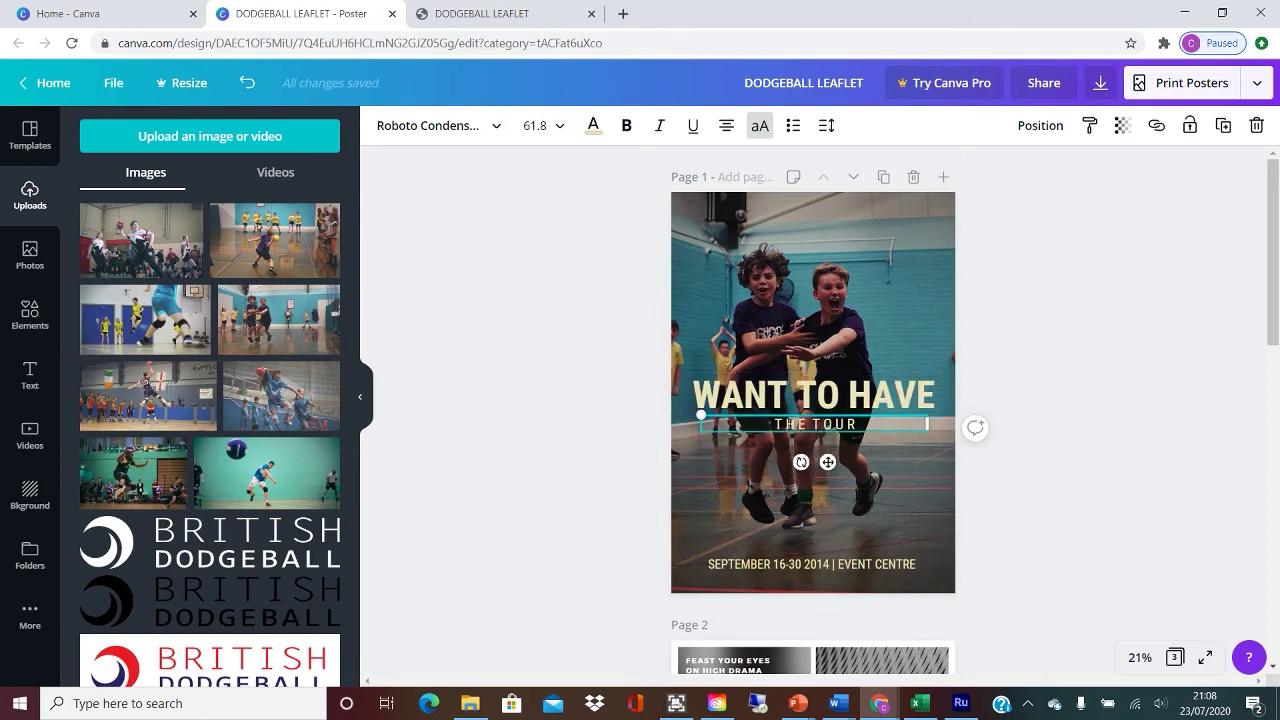
text(THIS MUCH FUN?)
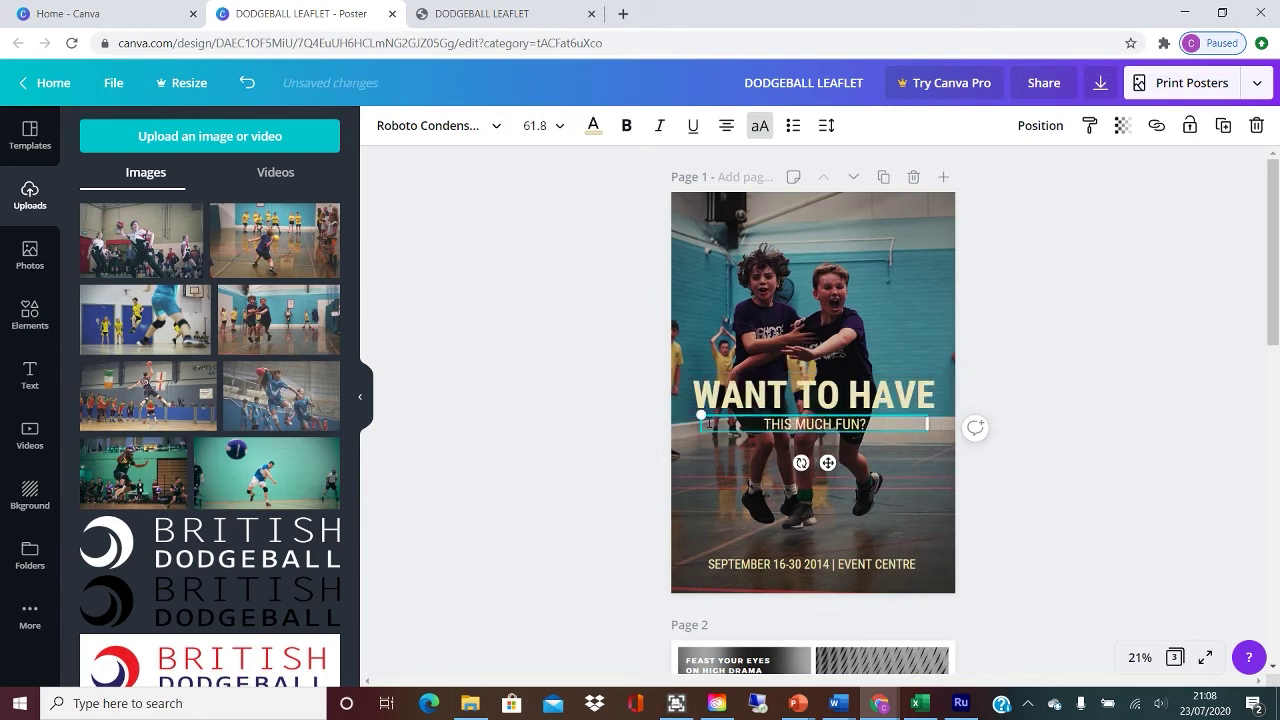
drag(701, 415, 731, 411)
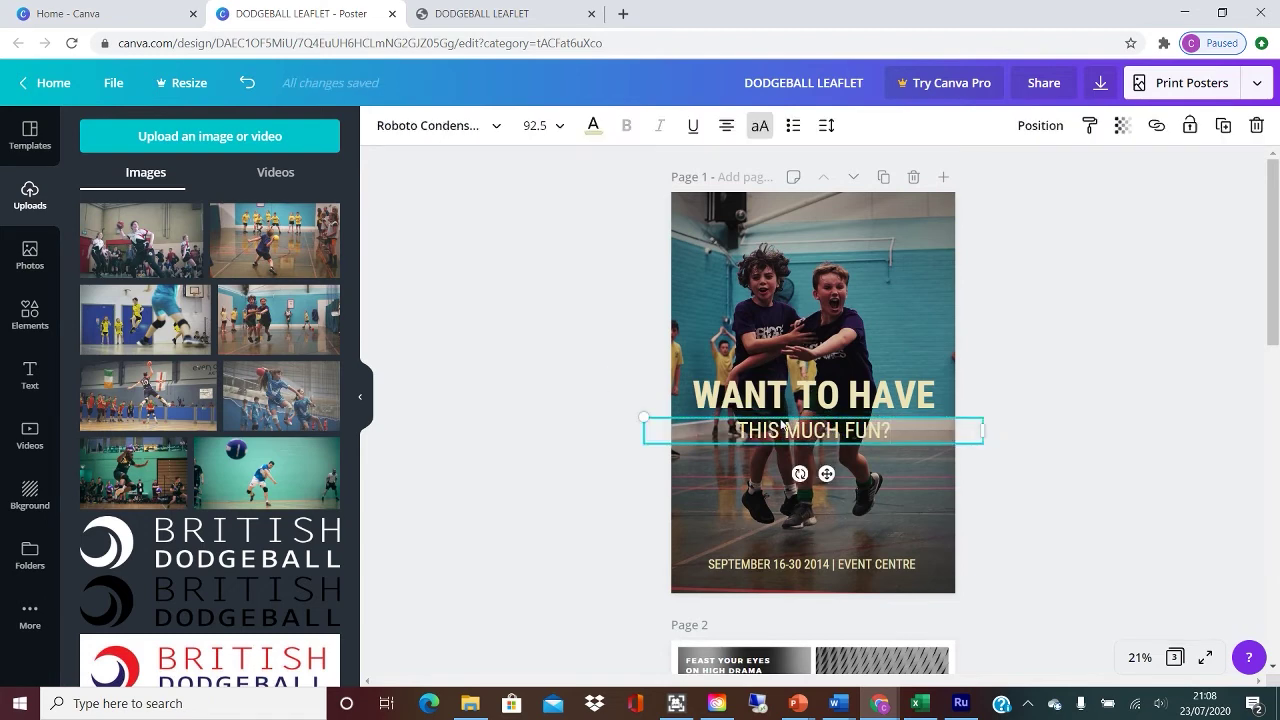
click(600, 384)
Add the dark blue circular Facebook icon and place it in page 1's upper-left corner
click(30, 313)
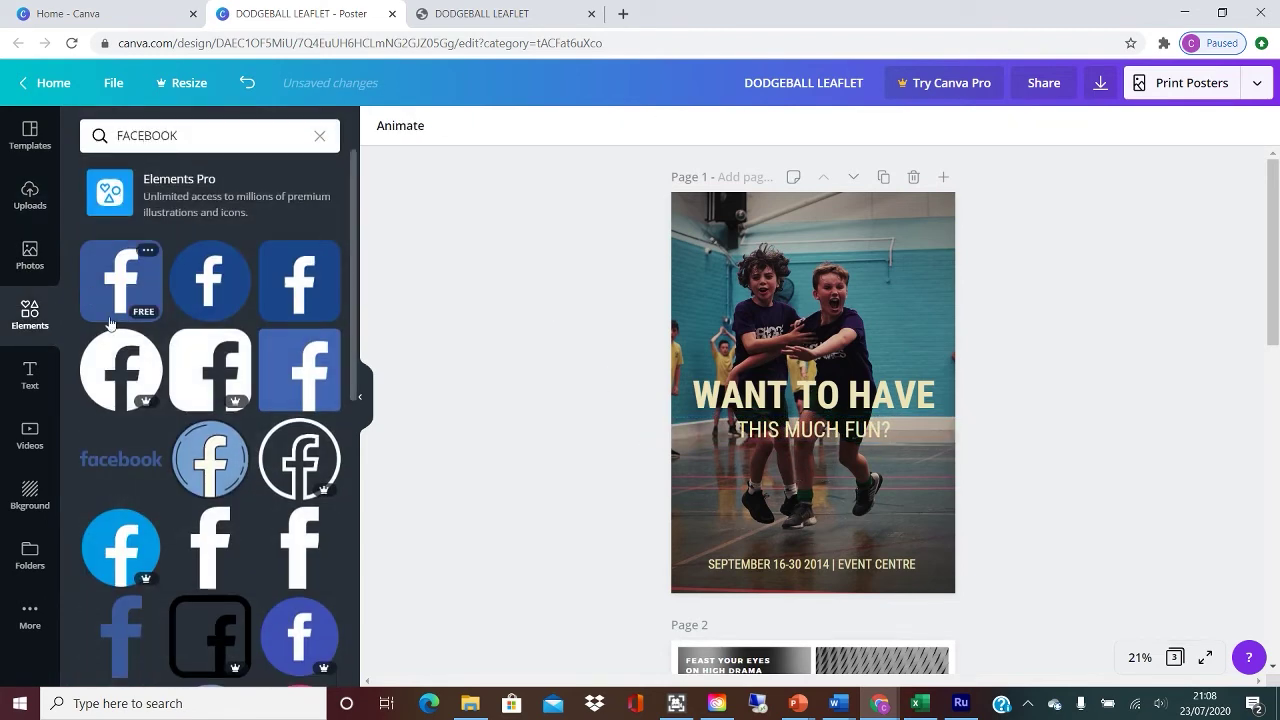
click(210, 283)
drag(760, 340, 691, 202)
Place a copy of the WANT TO HAVE heading near the top of page 1, reading "MUCH WENLOCK JUNIOR DODGEBALL CLUB"
click(747, 398)
key(ctrl+d)
drag(748, 398, 751, 243)
triple_click(751, 243)
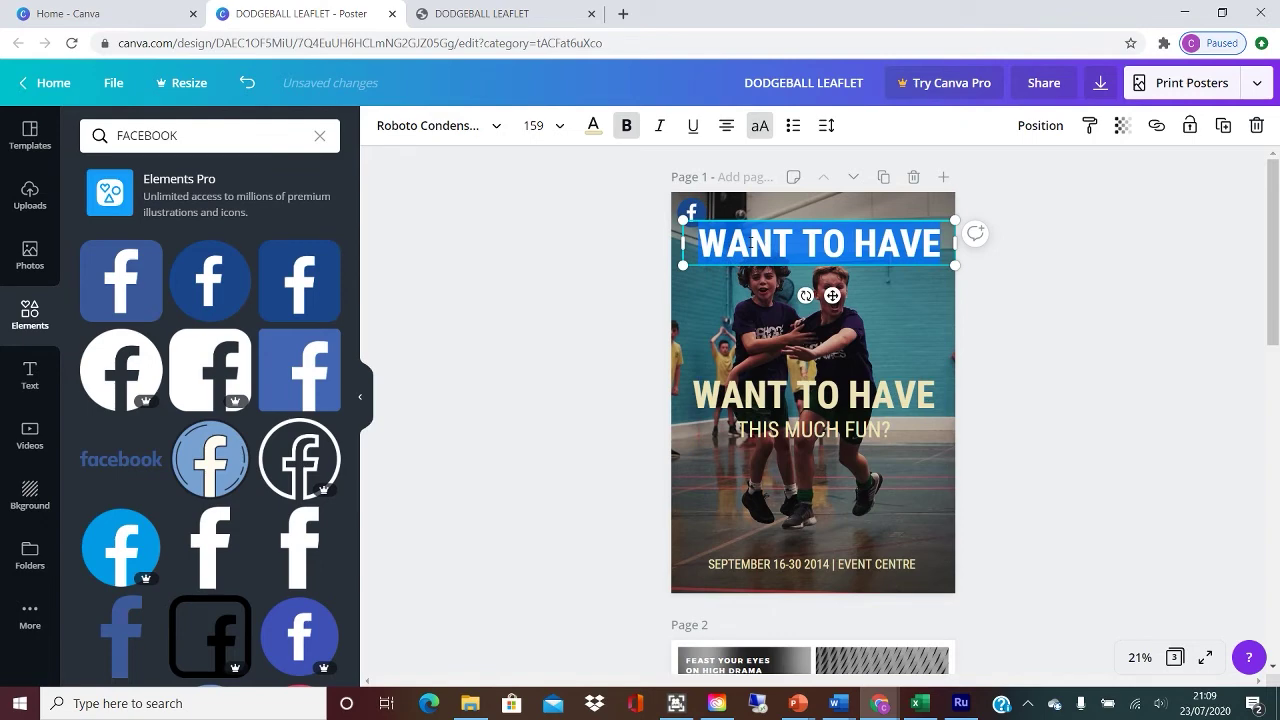
text(MUCH)
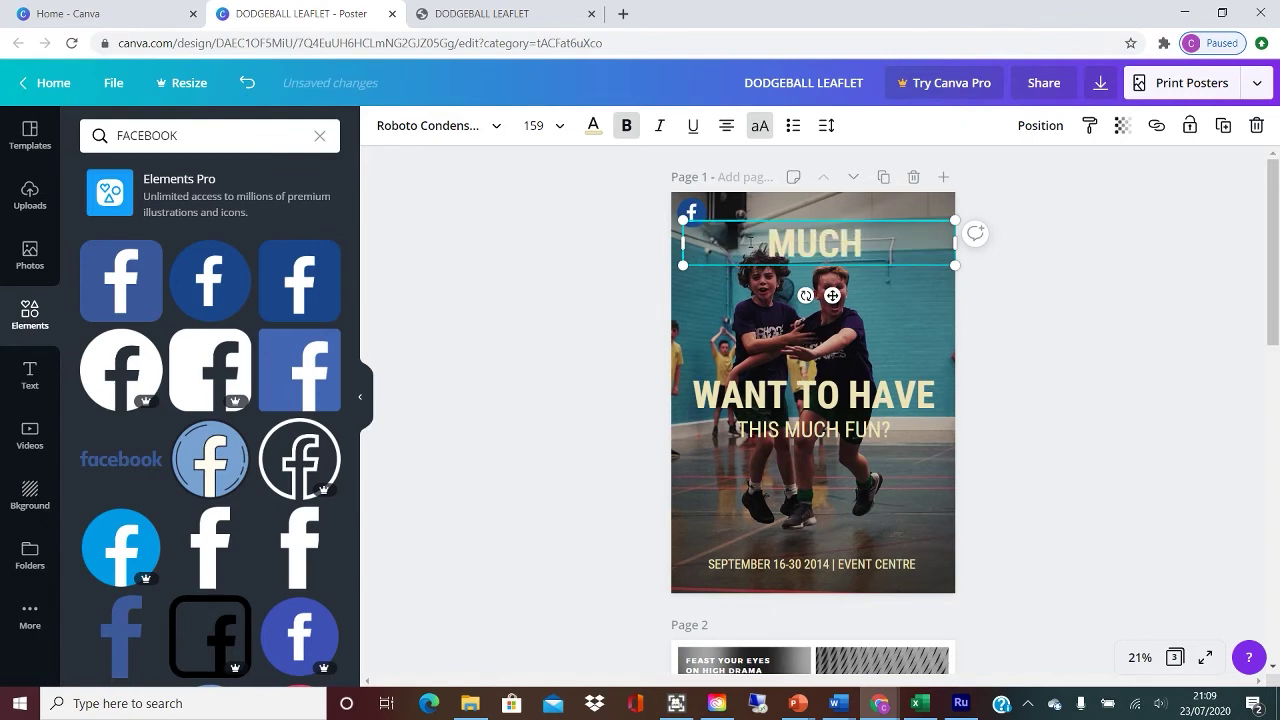
text( WENLOCK JUNIOR DODGEBALL CLUB)
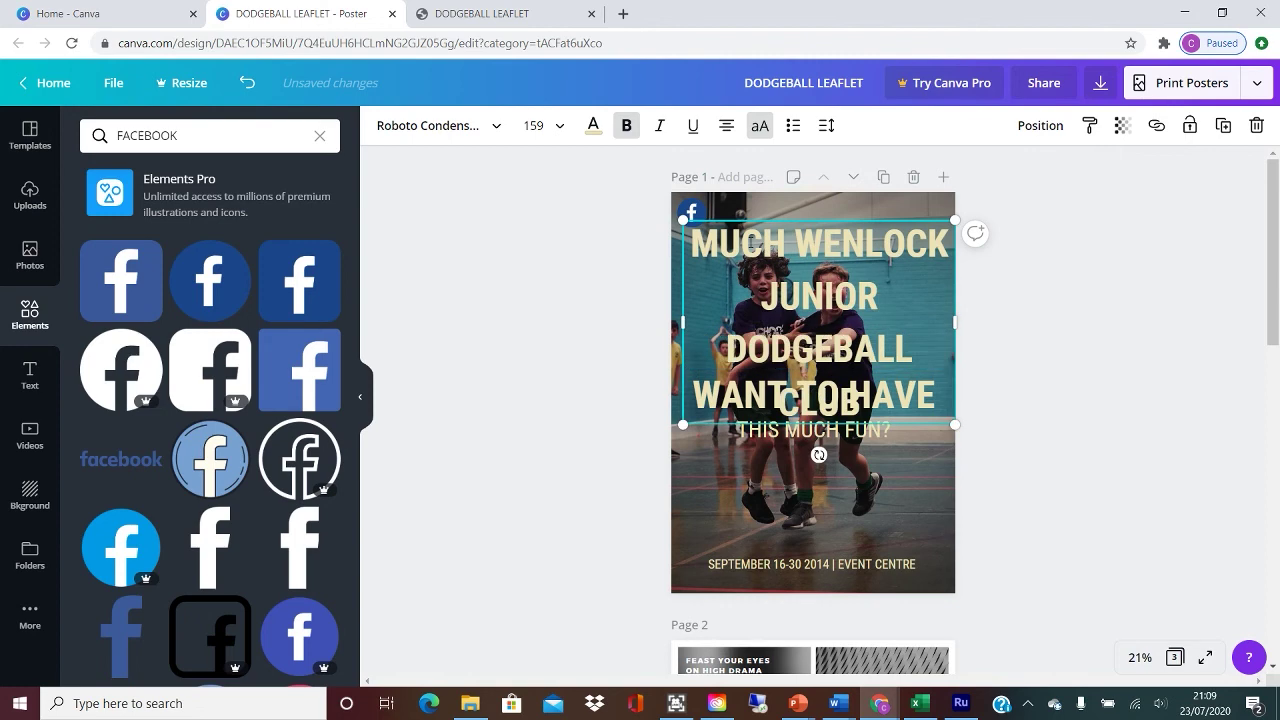
Set the club name to size 80, left-align it, and scale it down to one line beside the Facebook icon
key(ctrl+a)
click(546, 123)
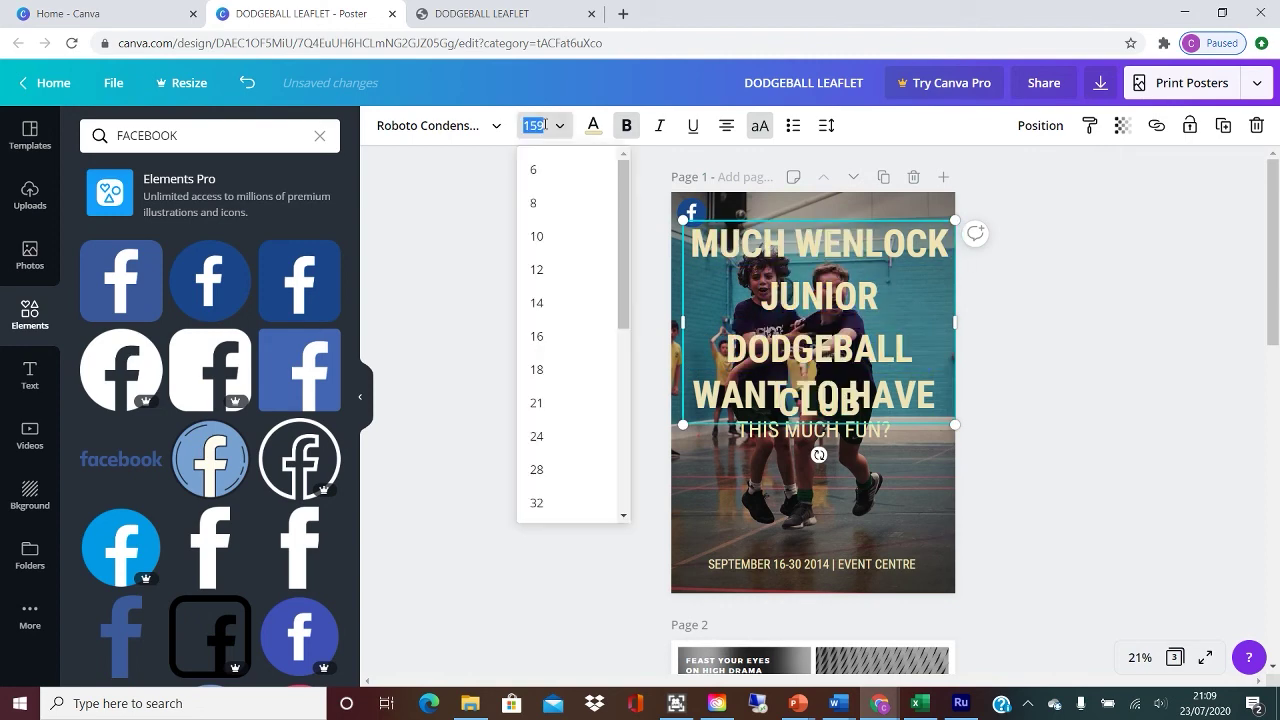
text(80)
key(Return)
drag(955, 252, 915, 252)
click(726, 127)
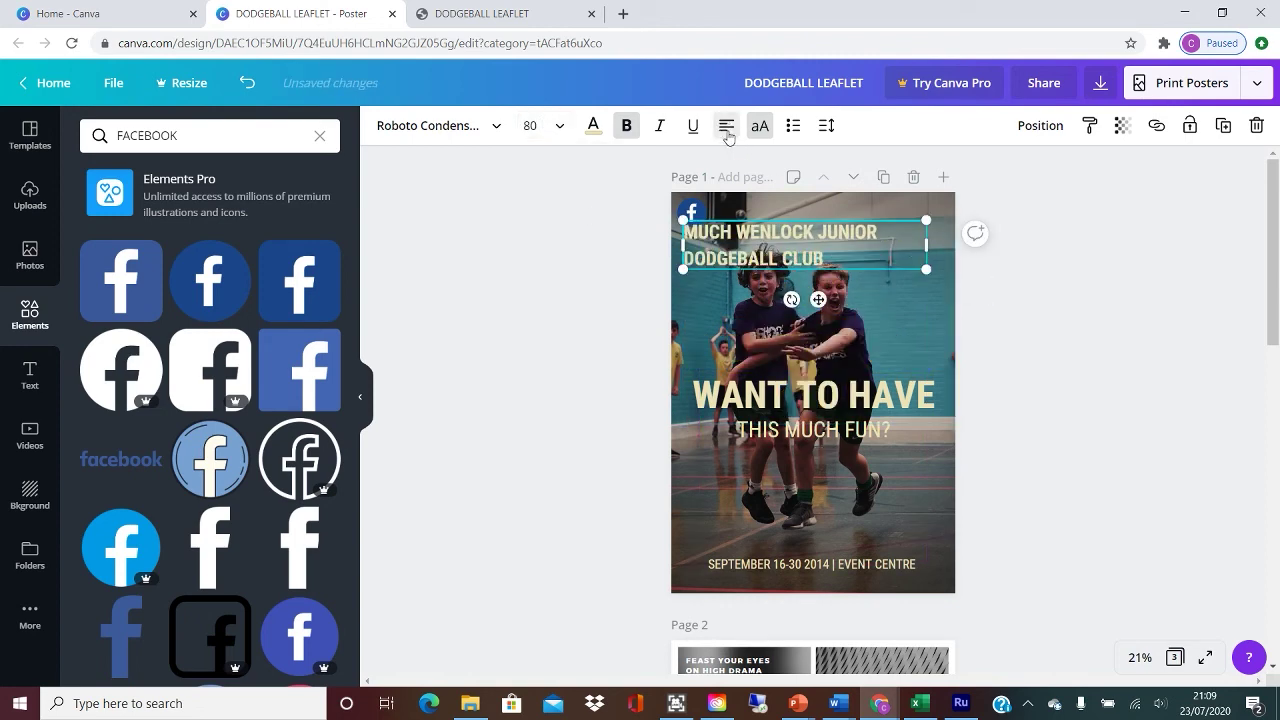
drag(713, 218, 747, 200)
drag(960, 251, 942, 220)
Recolour the Facebook icon with an off-white circle and dark blue letter, and tidy the club name's position beside it
click(694, 214)
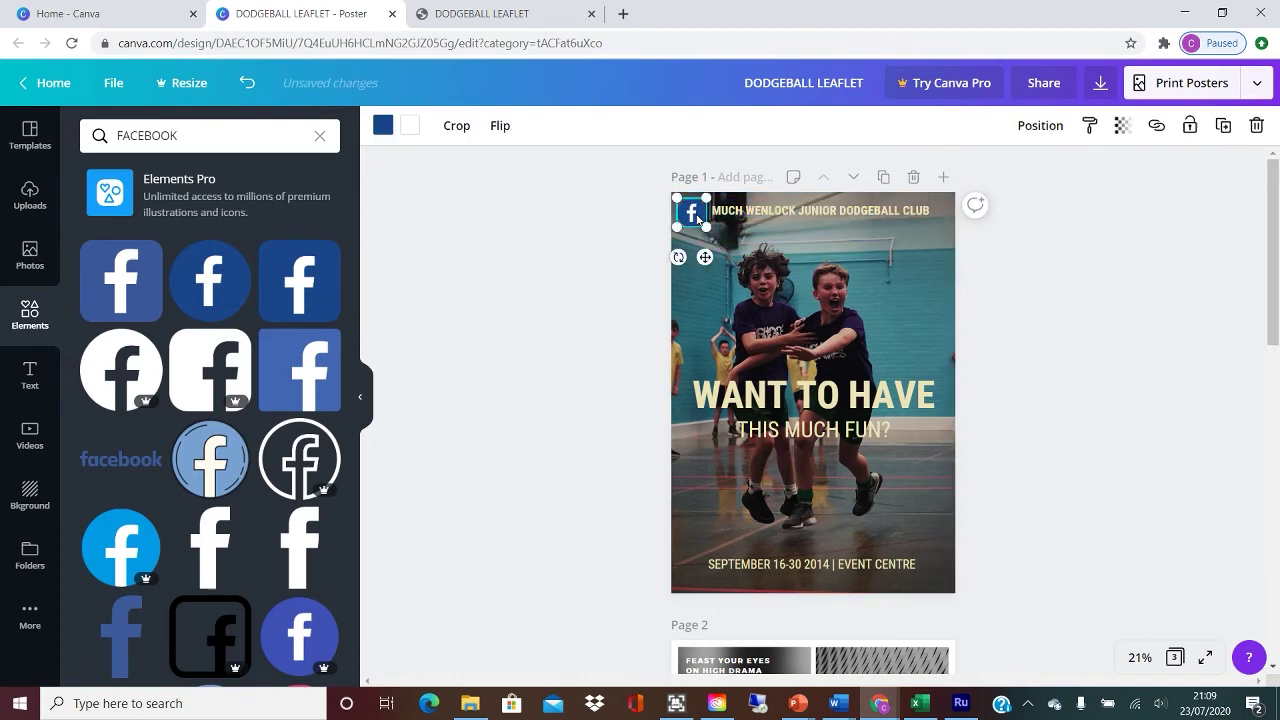
click(380, 125)
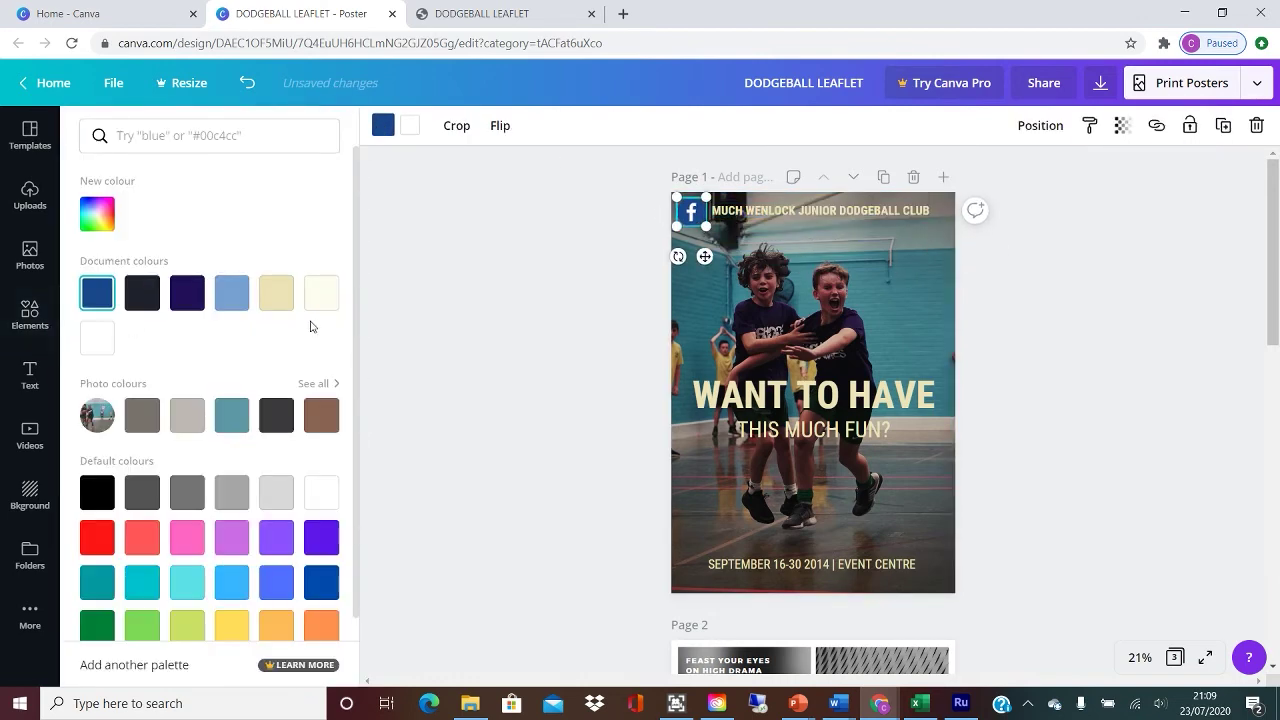
click(321, 293)
click(413, 135)
click(97, 293)
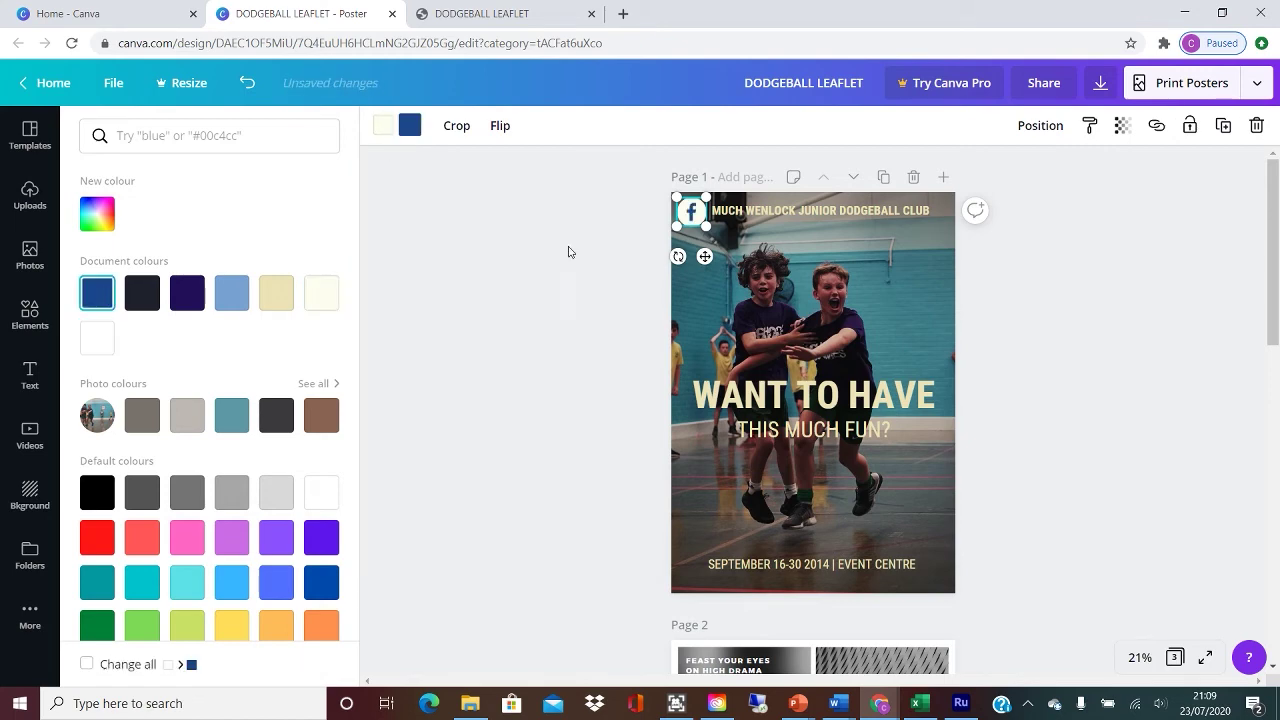
click(725, 210)
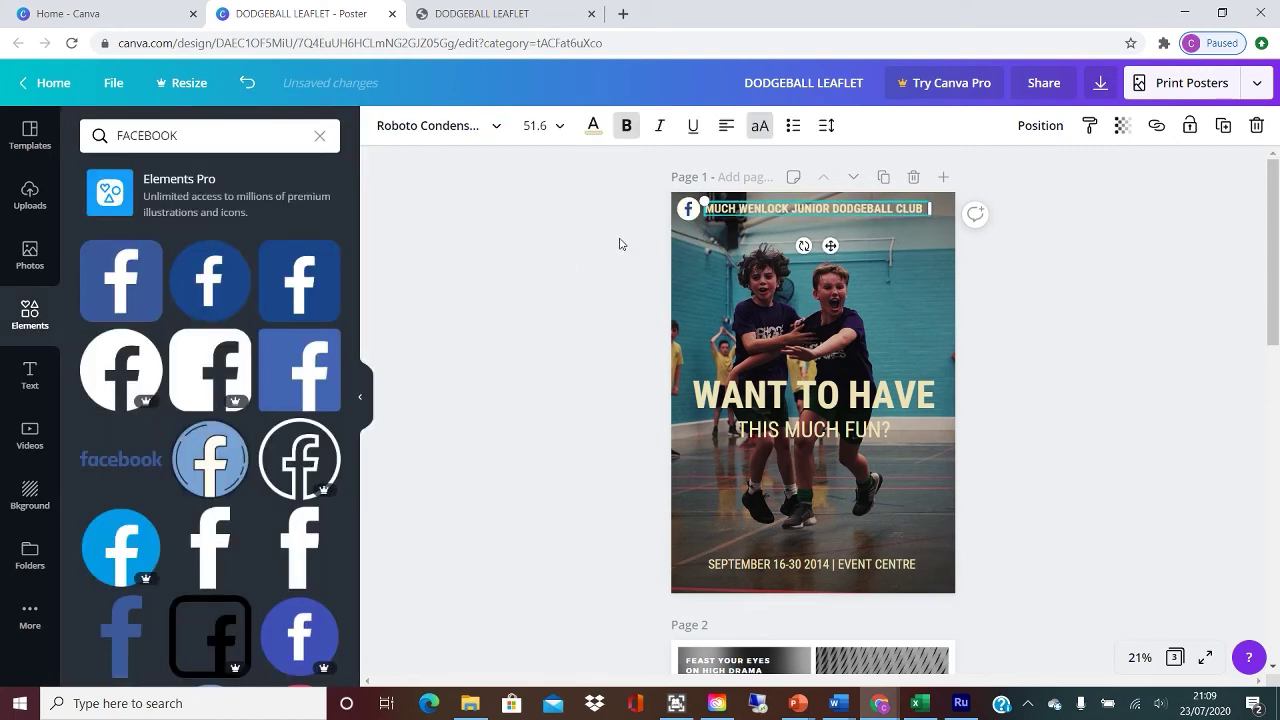
click(619, 242)
Replace page 1's event date line with "WE ARE LOOKING FOR BEGINNERS TO JOIN OUR DODGEBALL CLUB. AGE 8-16 WELCOME!"
click(757, 566)
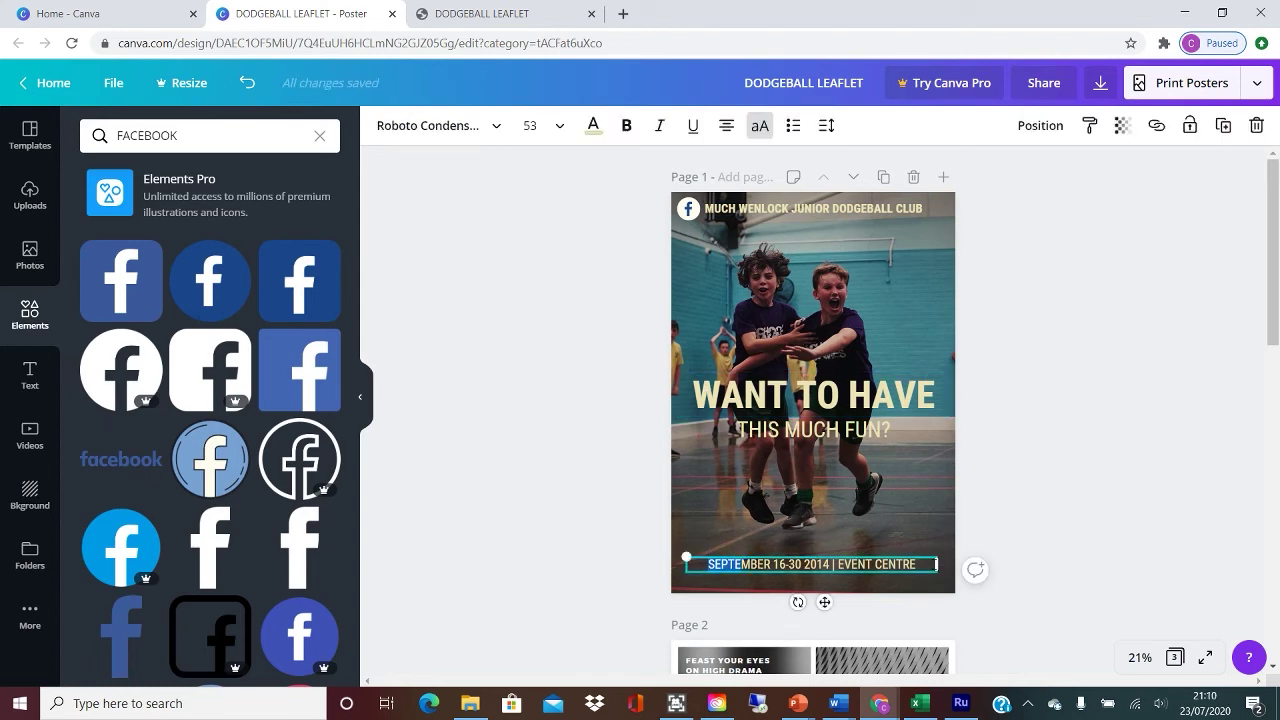
drag(740, 564, 925, 565)
text(WE ARE LOOKING FOR BE)
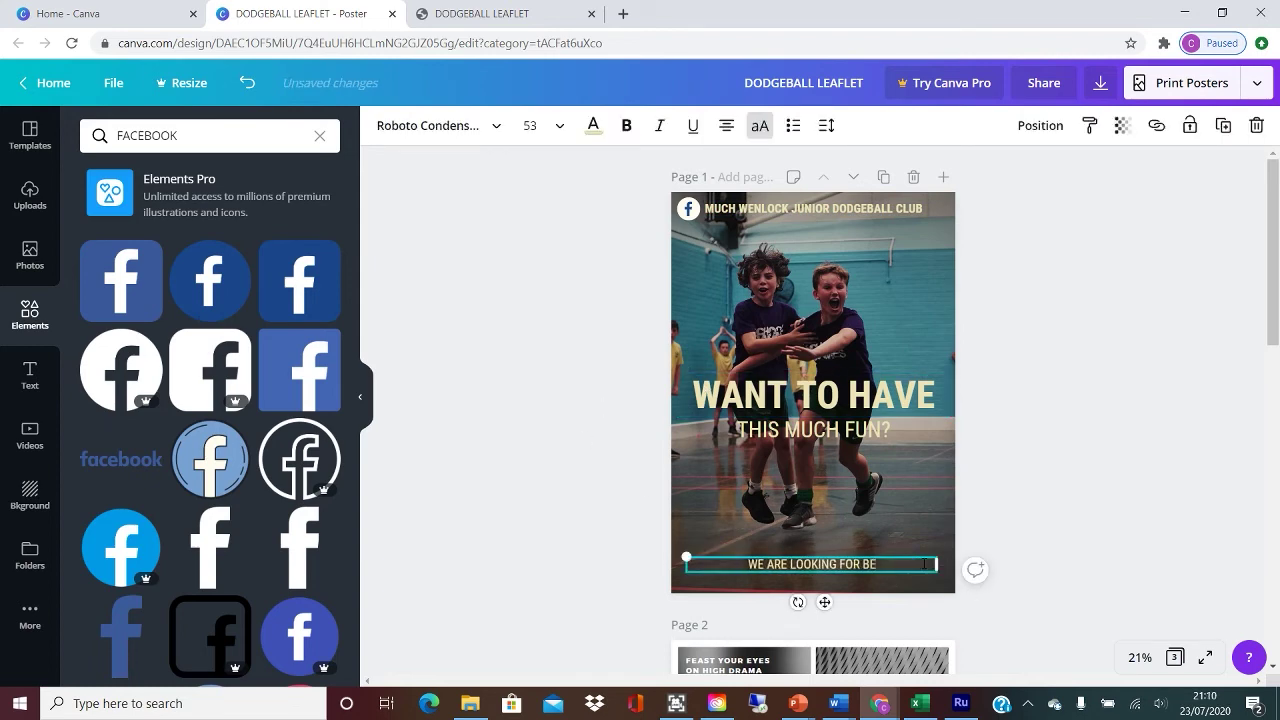
text(GINNERS)
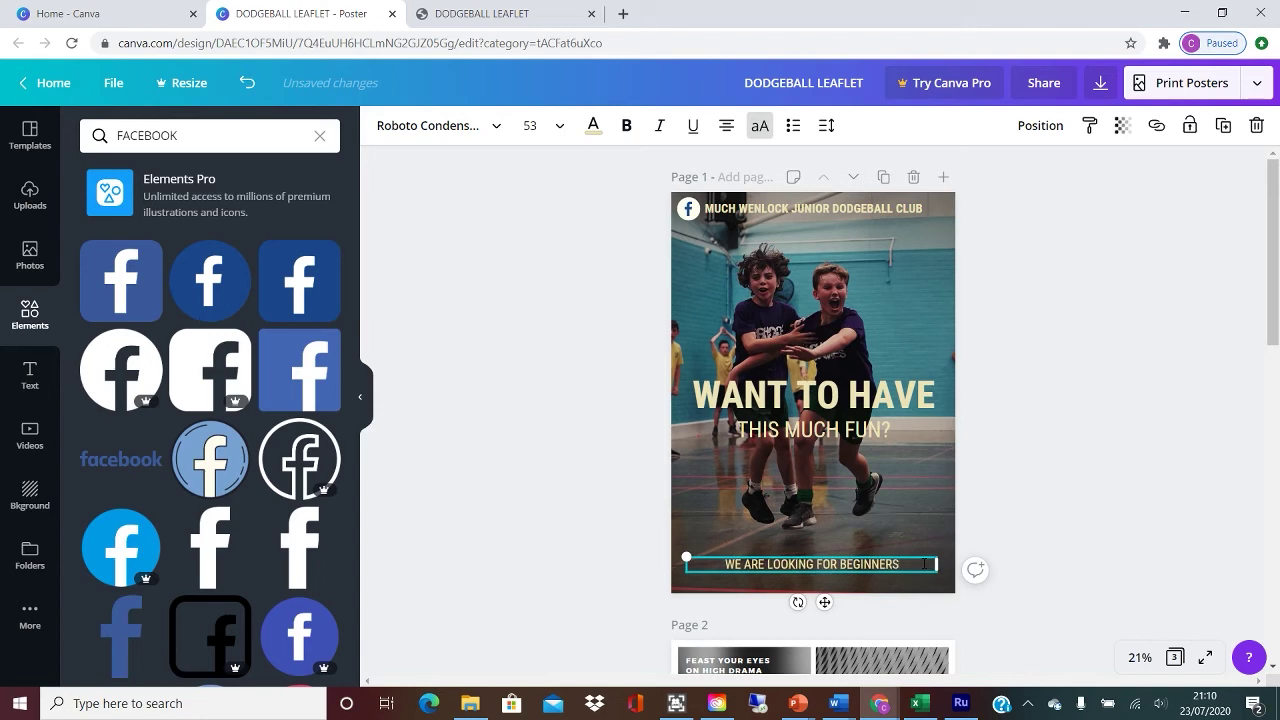
text( TO JOIN OUR DODGEB)
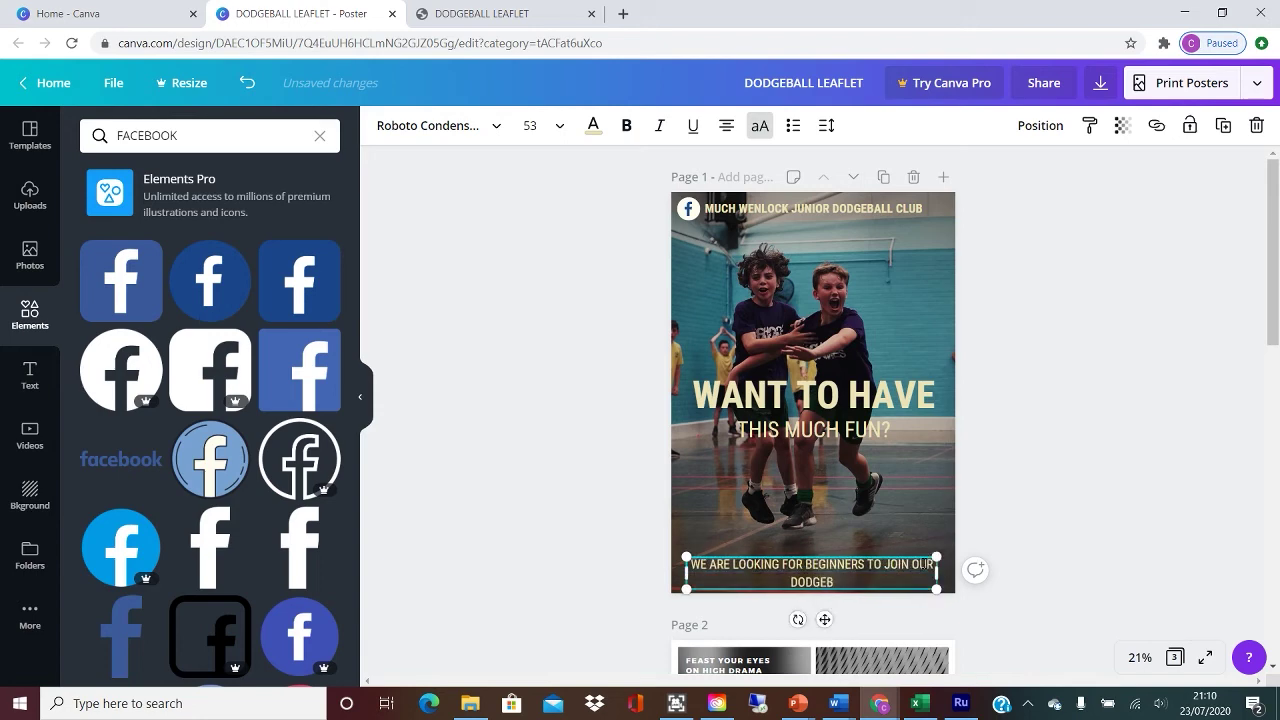
text(ALL CLUB. AGE 8-1)
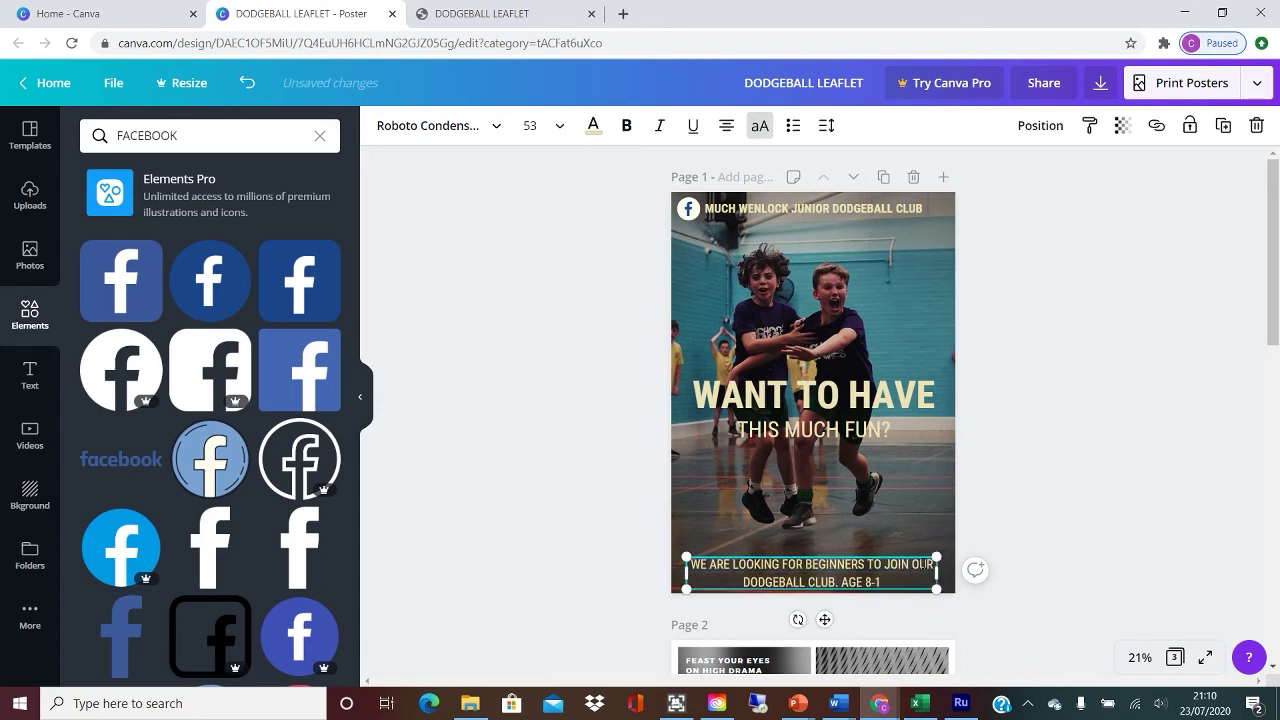
text(6 WELCOME!)
Move the recruitment text up and add lines for "TRAINING: SATURDAYS 11AM-1PM" and texting the contact's phone number for a free first session
drag(898, 555, 891, 531)
click(907, 557)
key(Return)
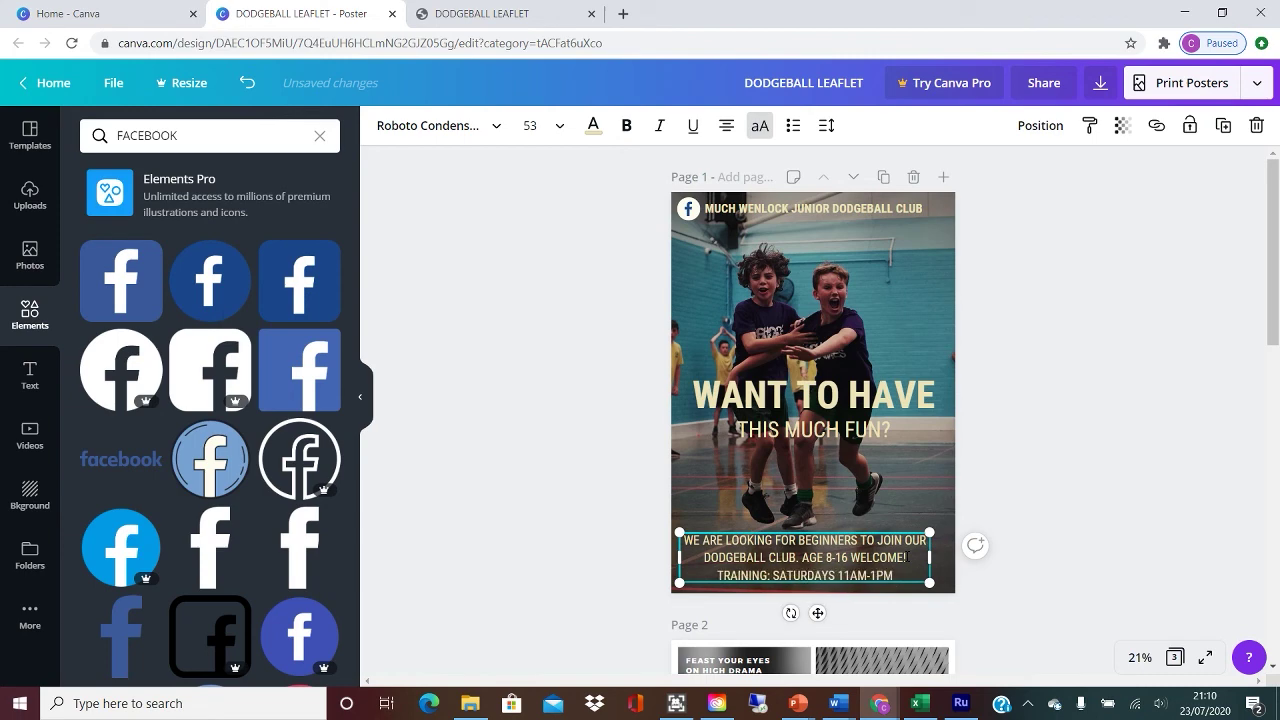
key(Return)
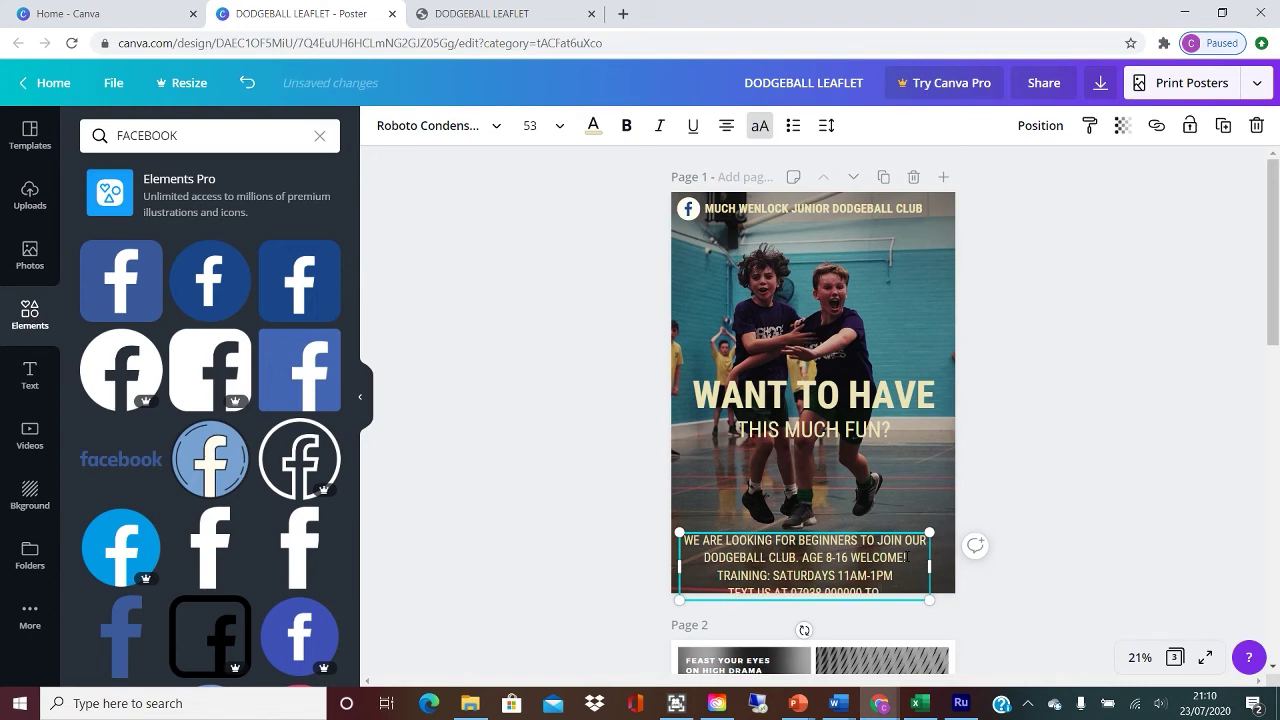
text(RST SESSION FREE!)
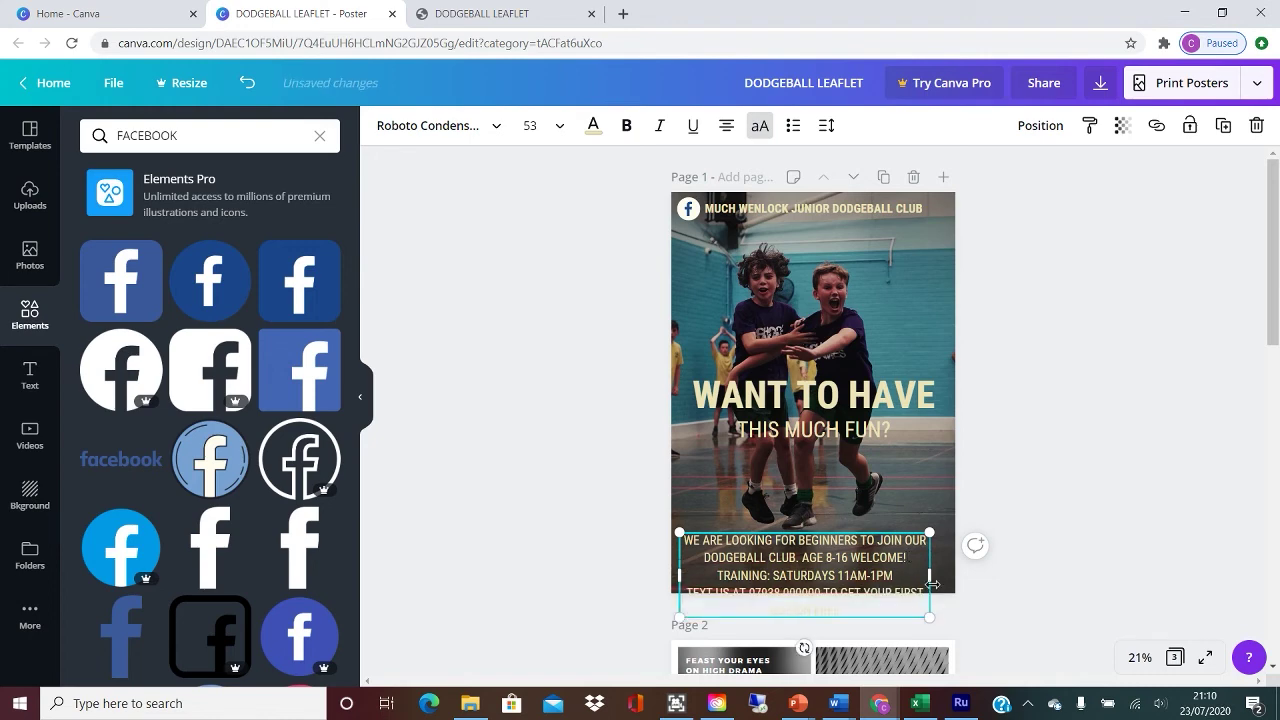
Shrink the recruitment text to about size 40.4 and centre it along the poster's lower edge
drag(904, 602, 929, 583)
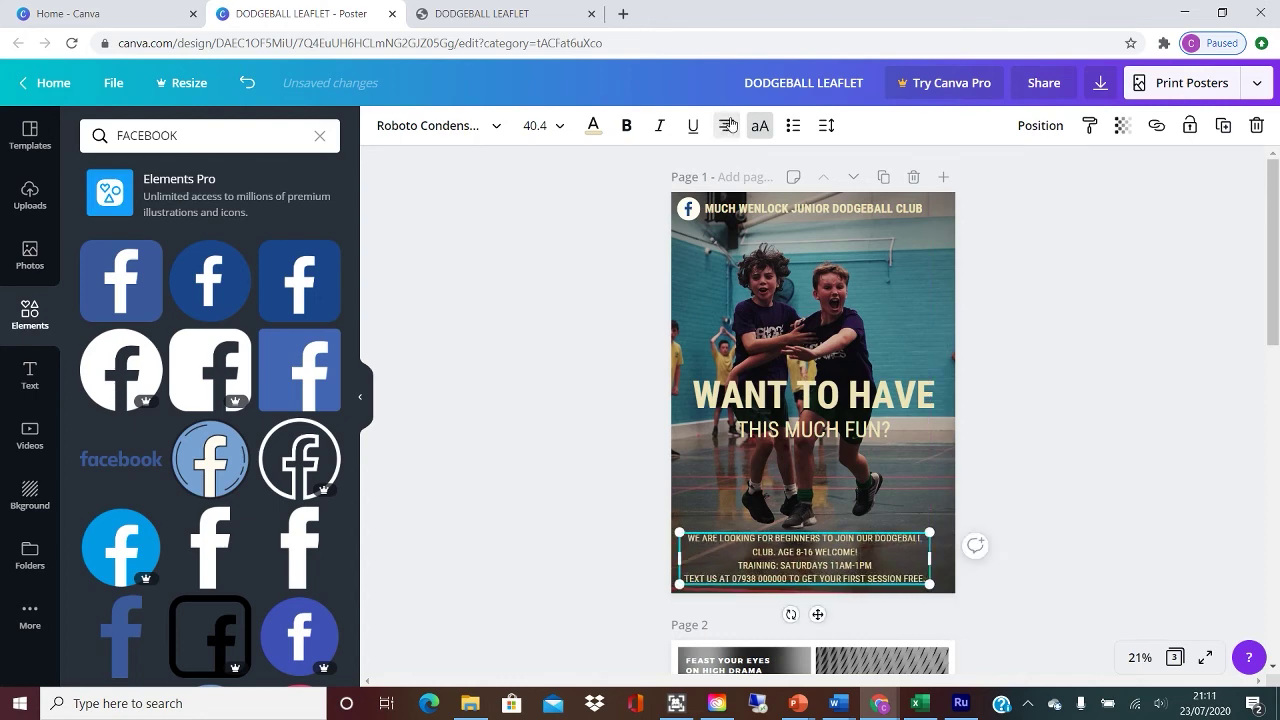
right_click(924, 612)
click(554, 500)
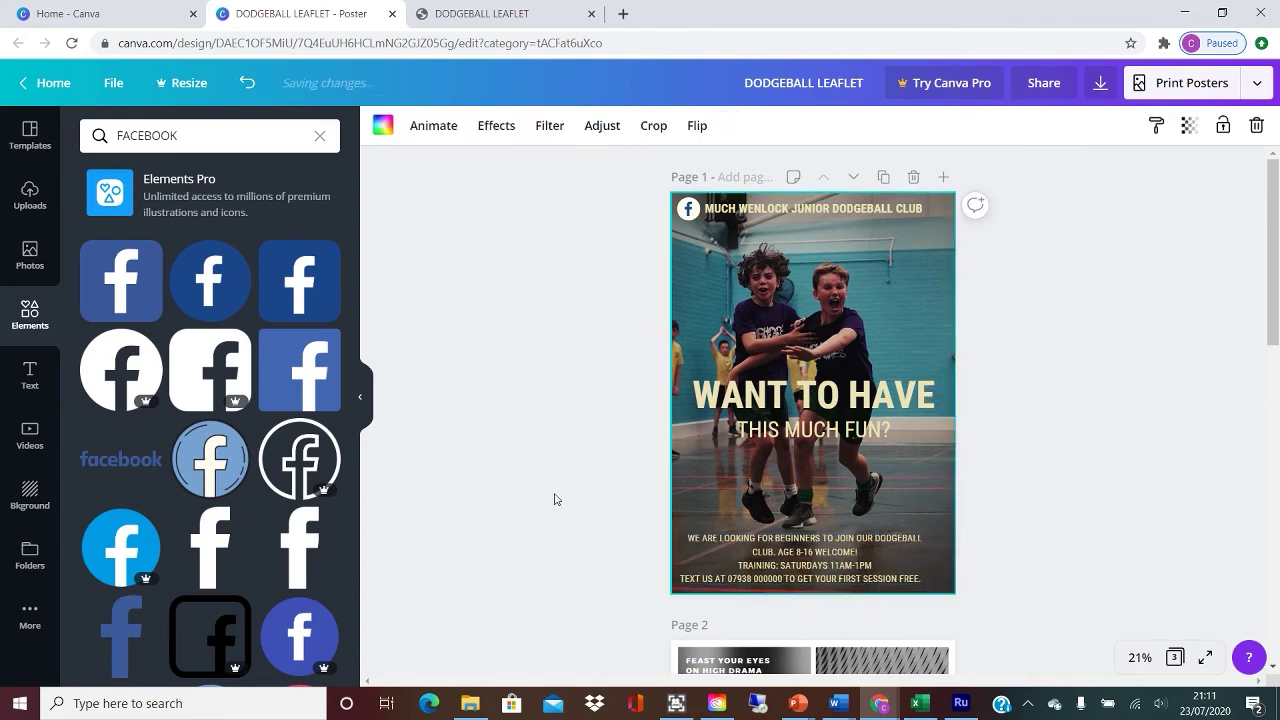
drag(780, 563, 792, 563)
click(569, 474)
Fill page 2's upper photo frame with the uploaded jumping player and its lower frame with the player throwing a ball
scroll(569, 474, down, 5)
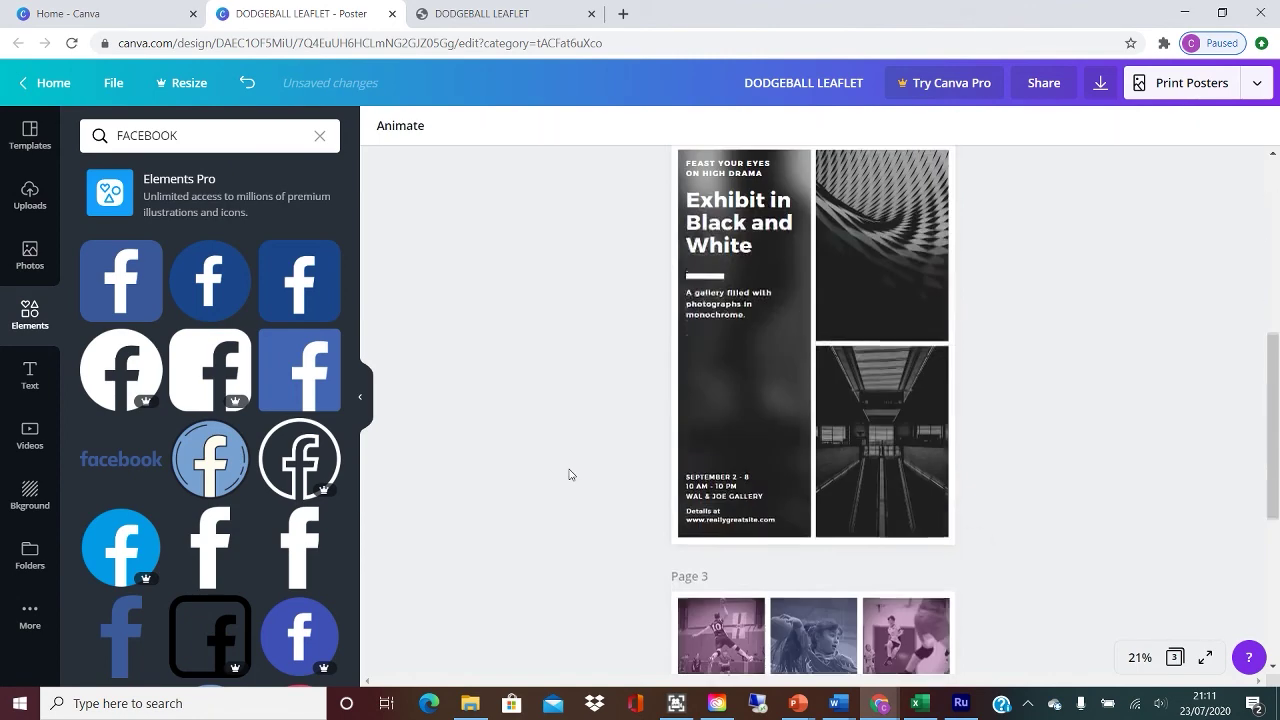
scroll(569, 474, up, 1)
click(29, 200)
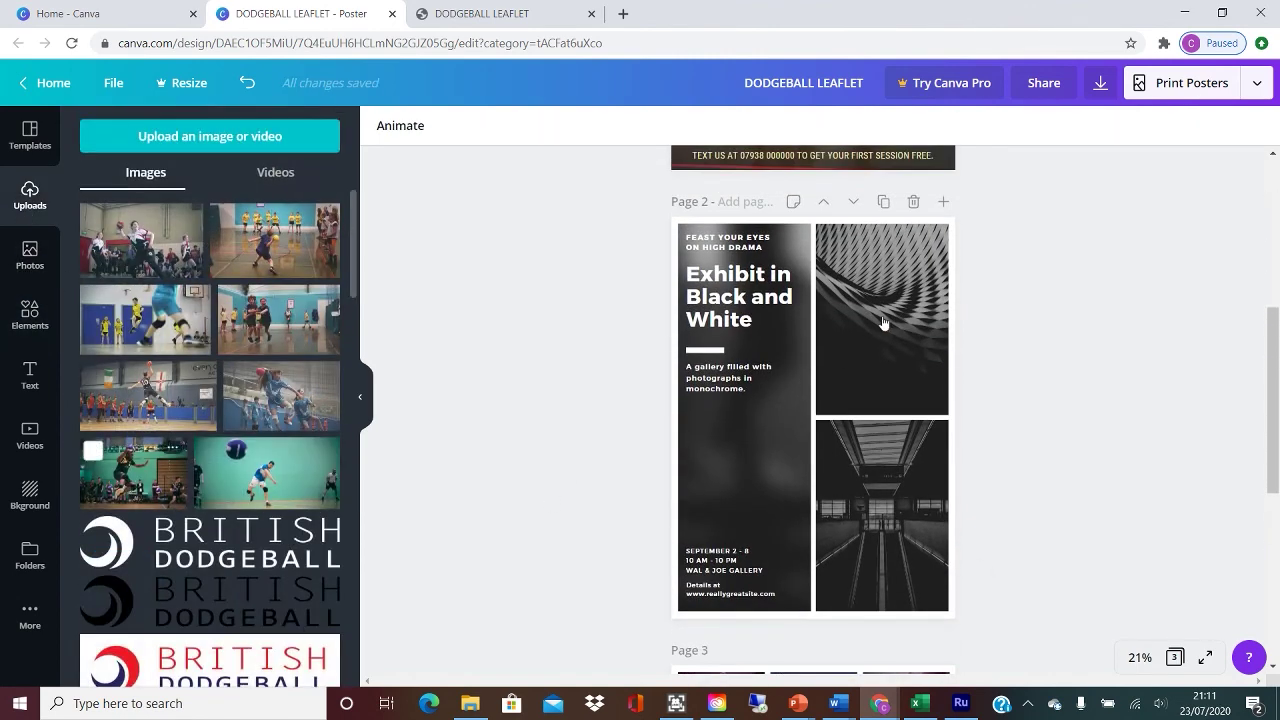
drag(120, 480, 735, 430)
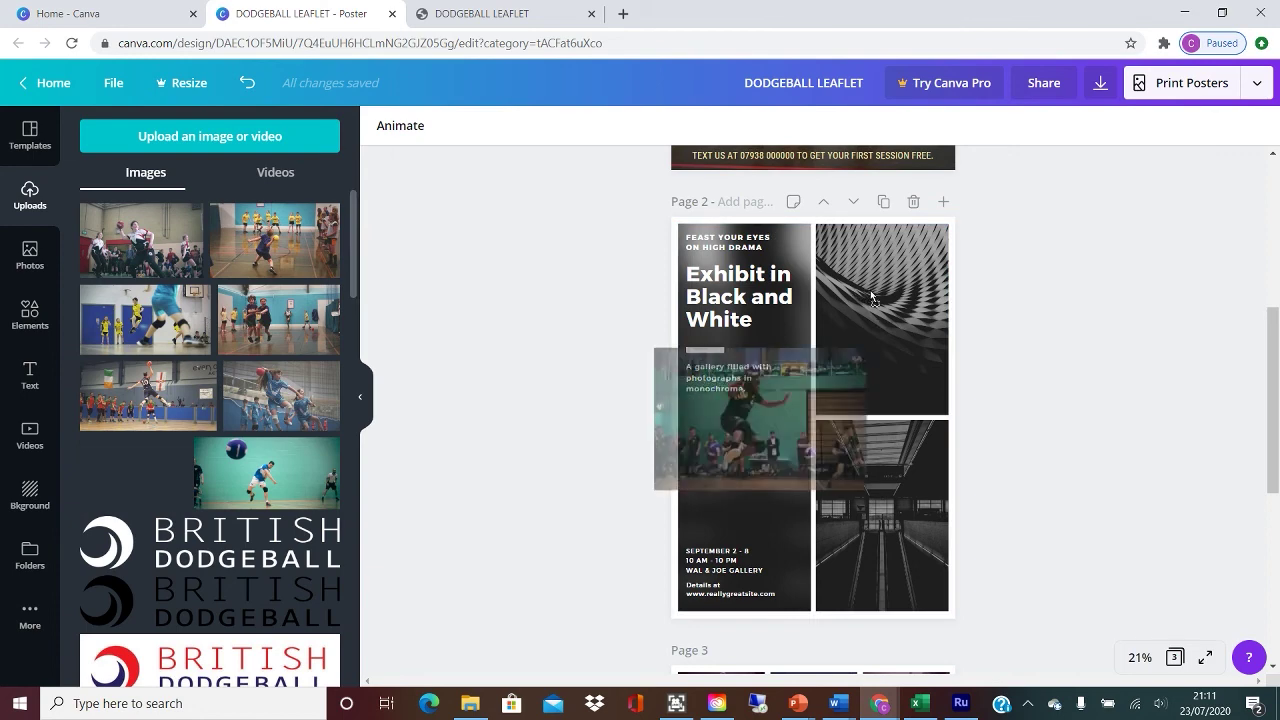
drag(871, 294, 868, 292)
drag(266, 473, 866, 514)
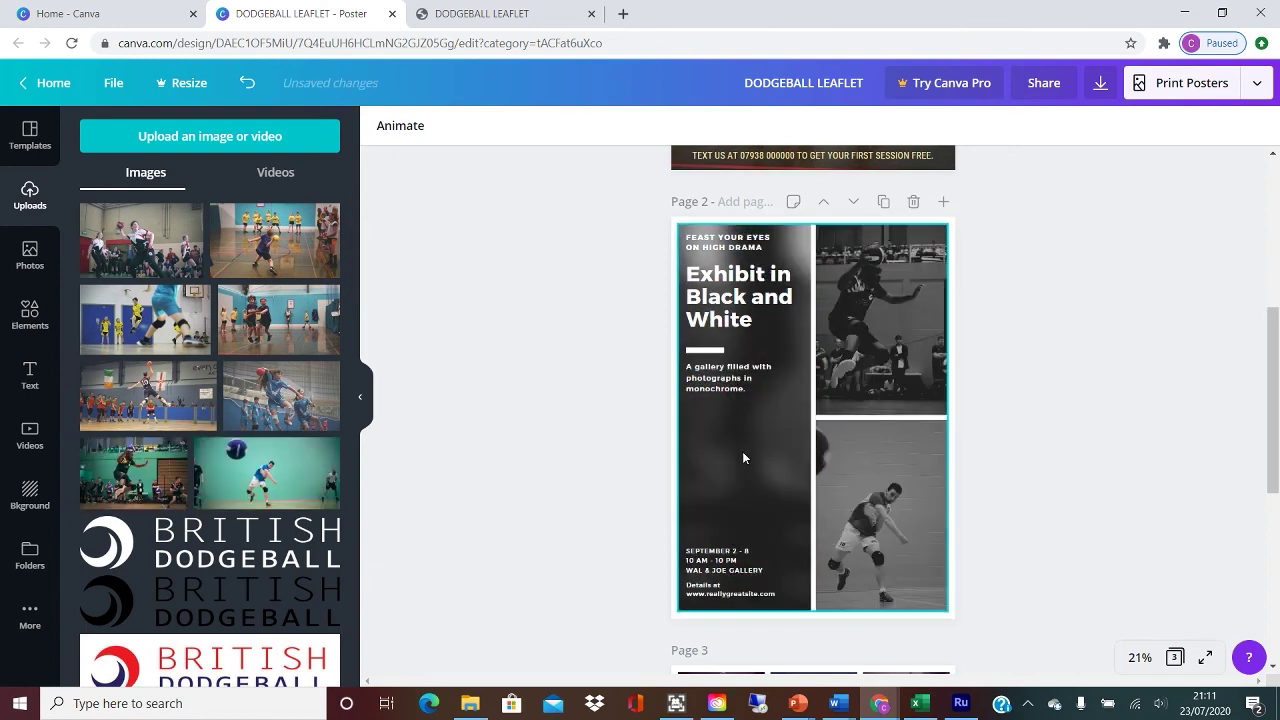
Give the jumping player photo on page 2 the Retro effect from the Bad TV group
double_click(742, 458)
key(Escape)
click(912, 293)
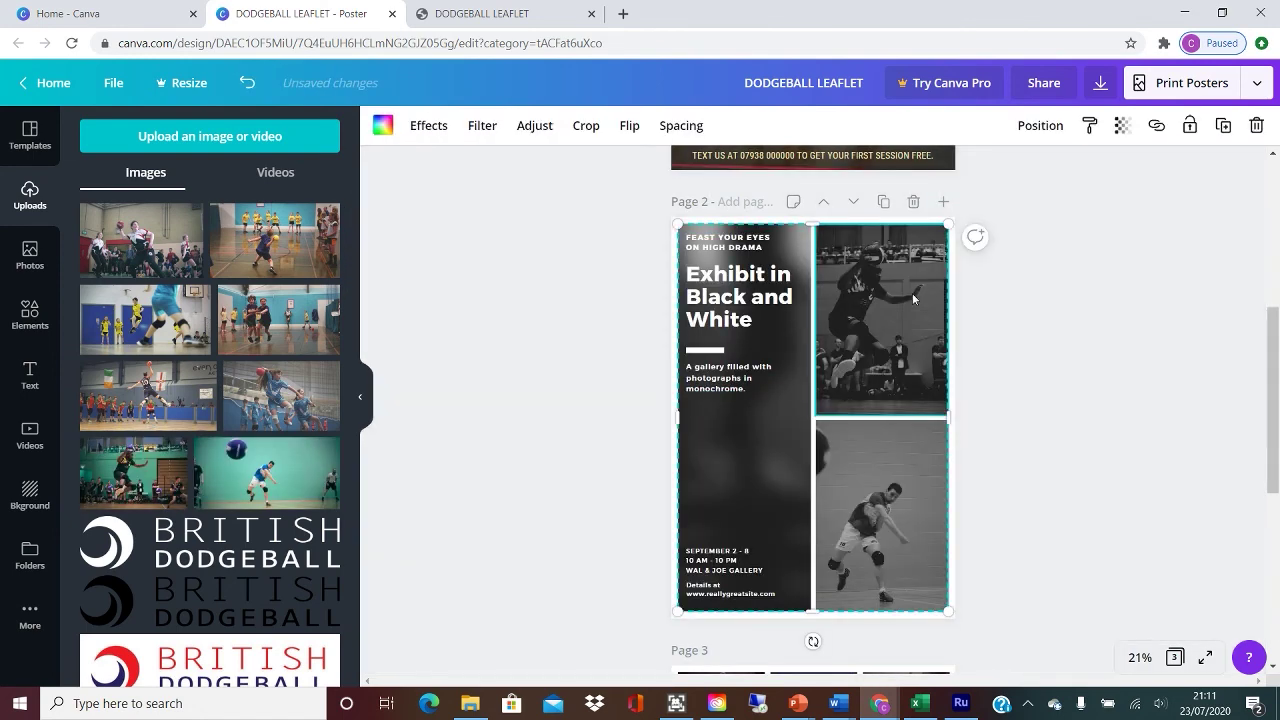
click(391, 133)
click(410, 132)
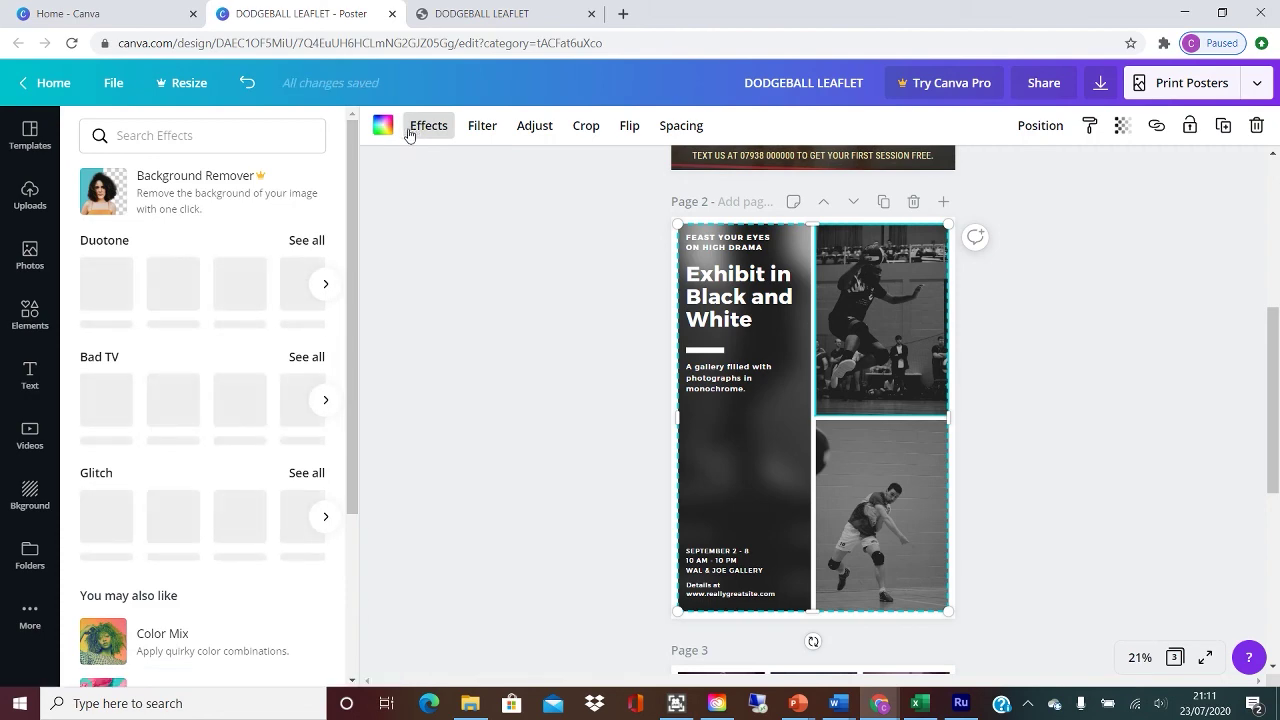
scroll(131, 429, down, 3)
scroll(110, 420, up, 3)
click(107, 403)
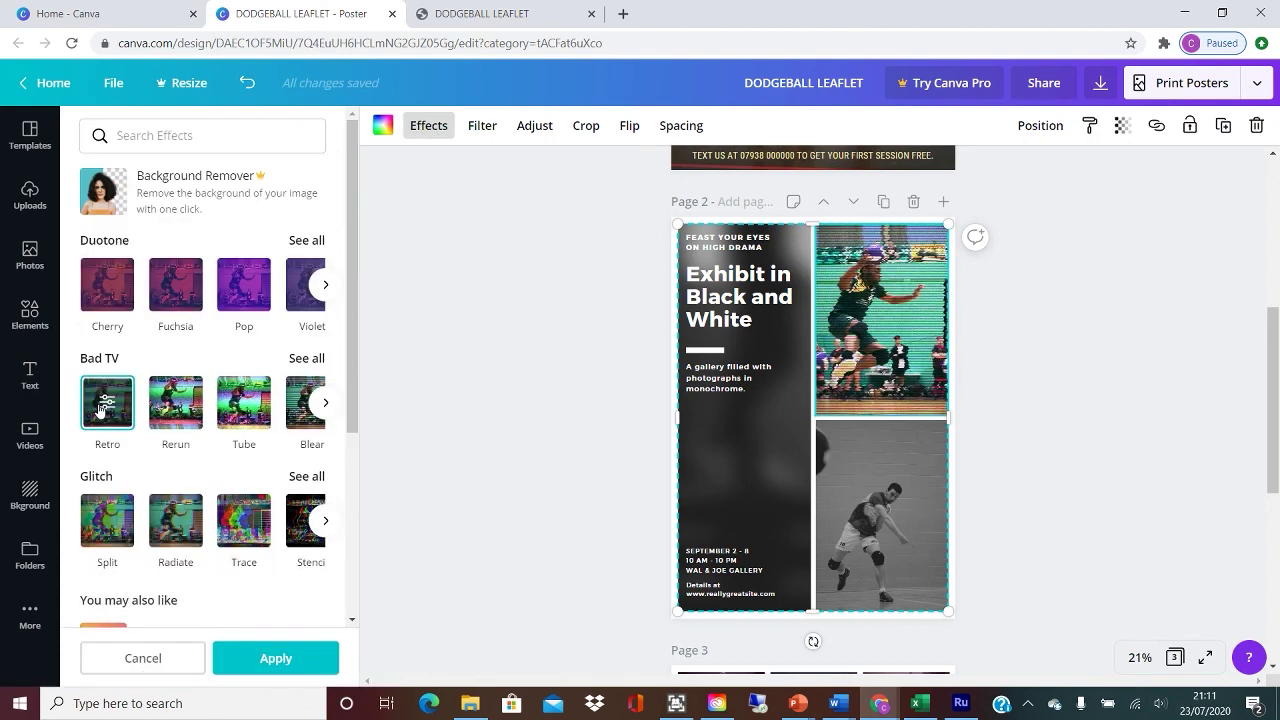
Try to give the throwing player photo on page 2 the Split effect from the Glitch group
click(895, 481)
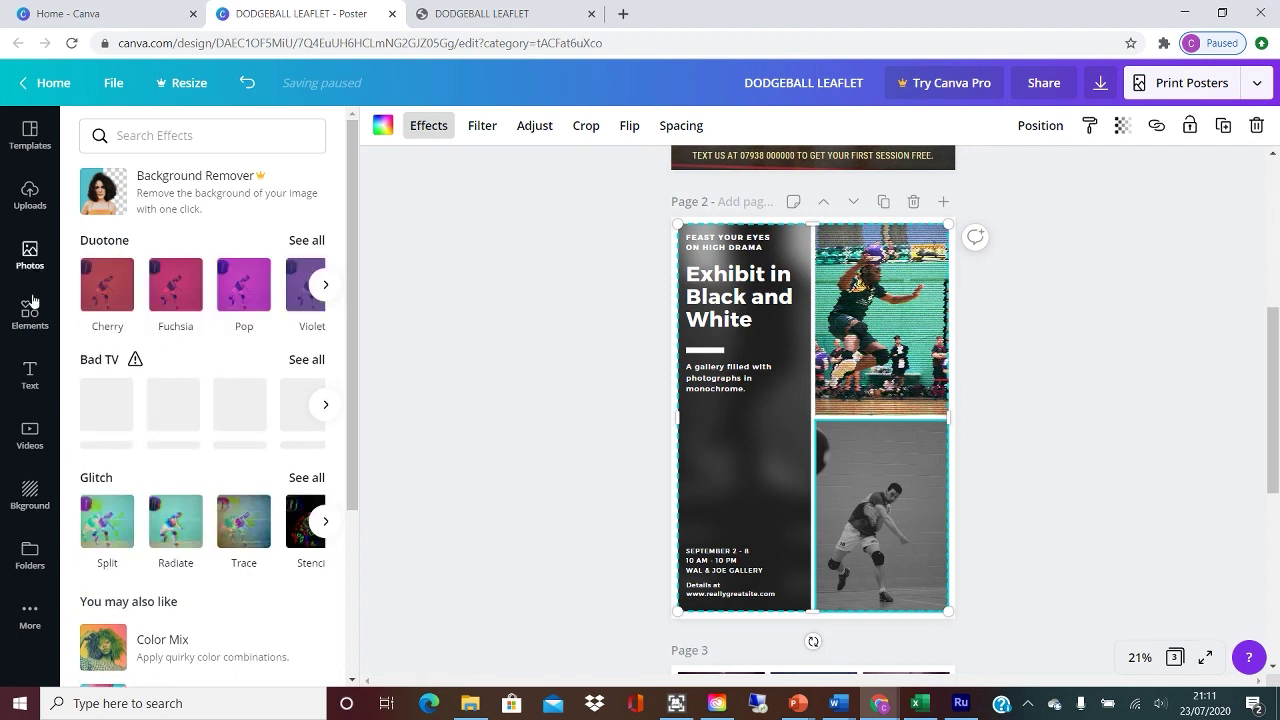
click(107, 521)
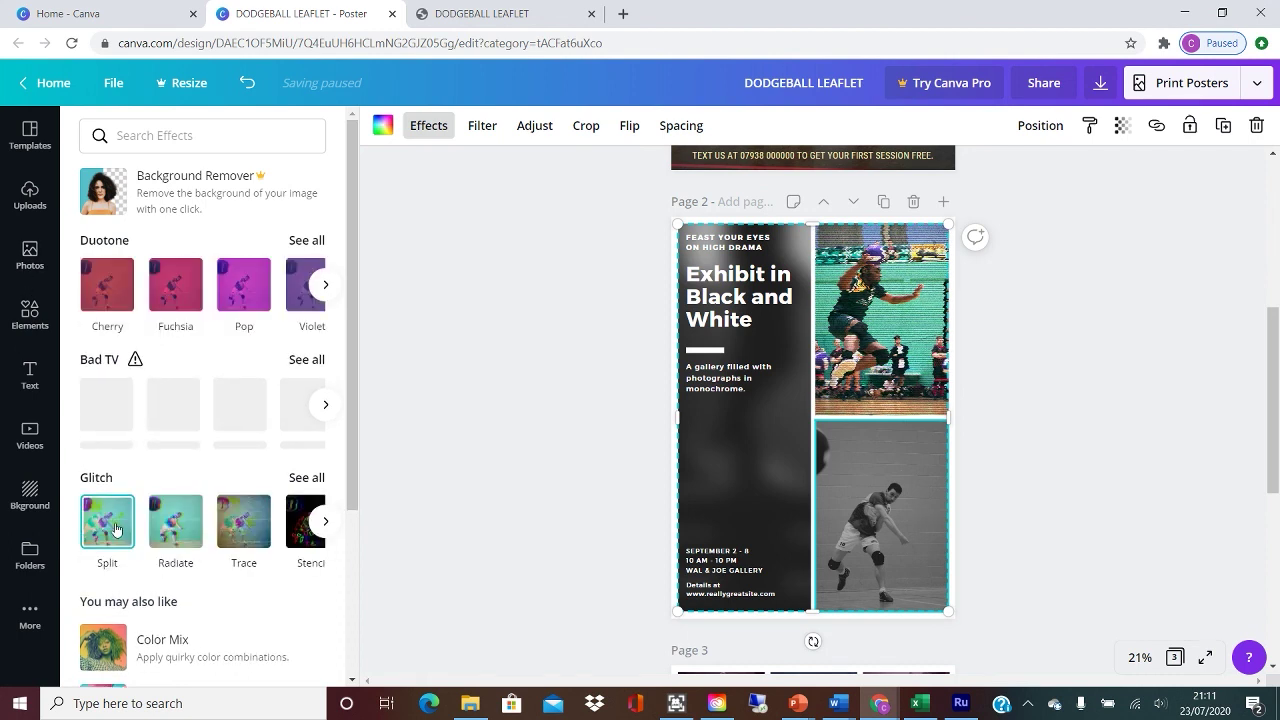
click(505, 482)
scroll(506, 480, down, 5)
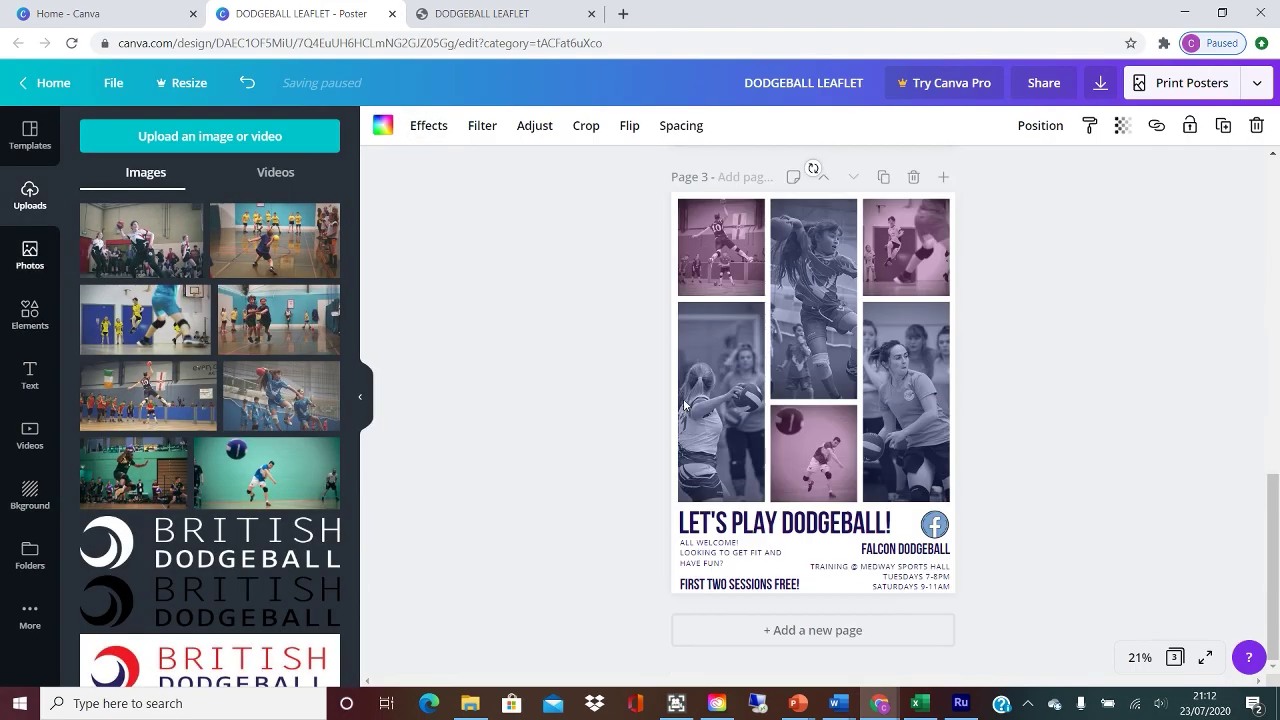